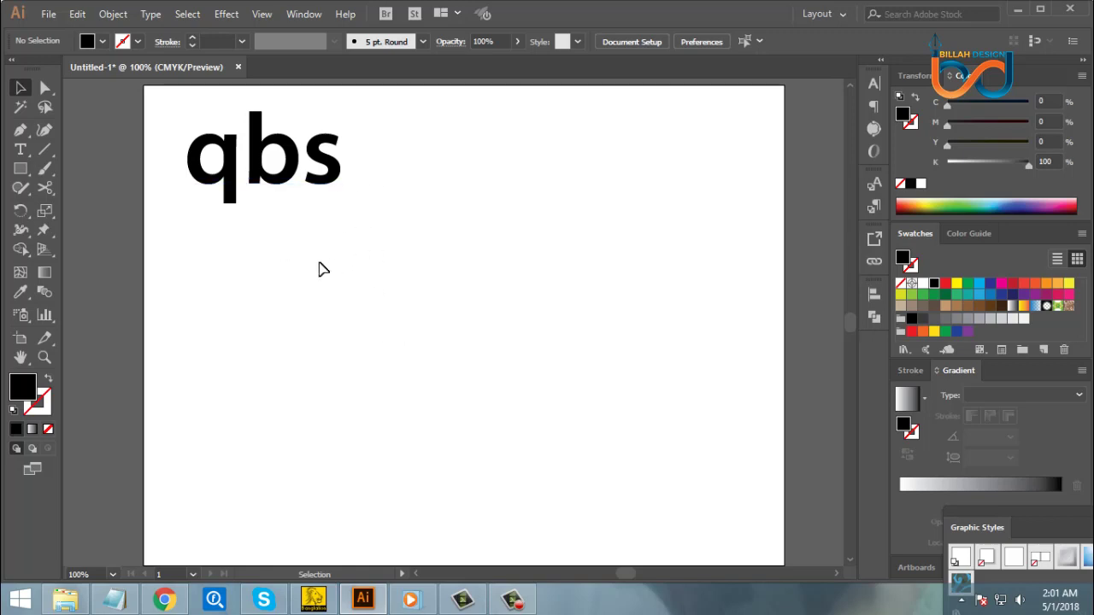
- Draw a circle with the Ellipse Tool and swap fill and stroke so it's unfilled
scroll(446, 366, "down", 4)
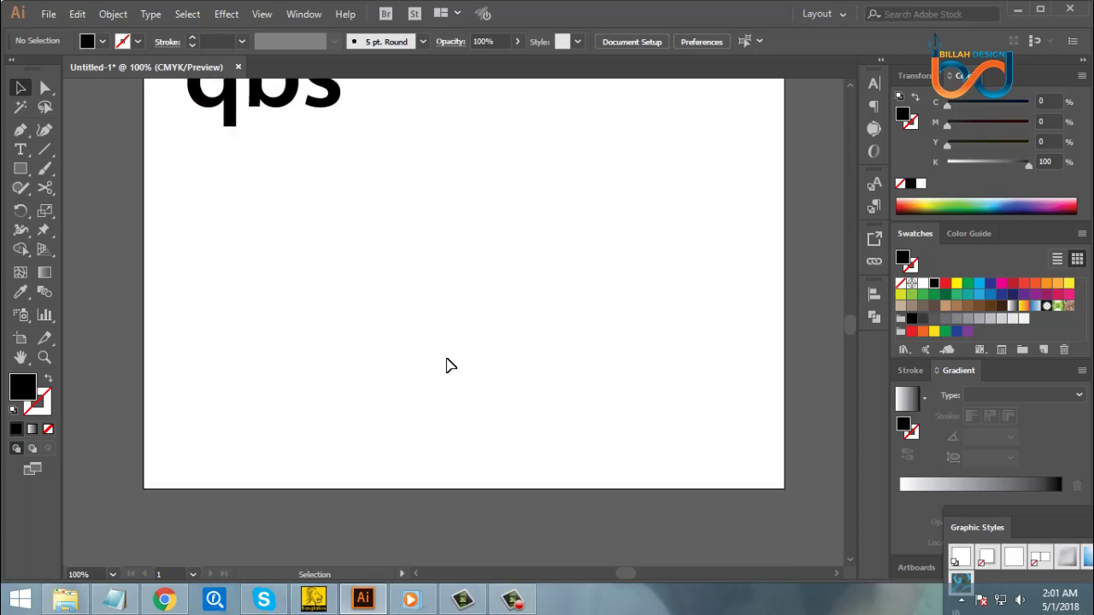
scroll(446, 366, "up", 4)
scroll(427, 363, "down", 1)
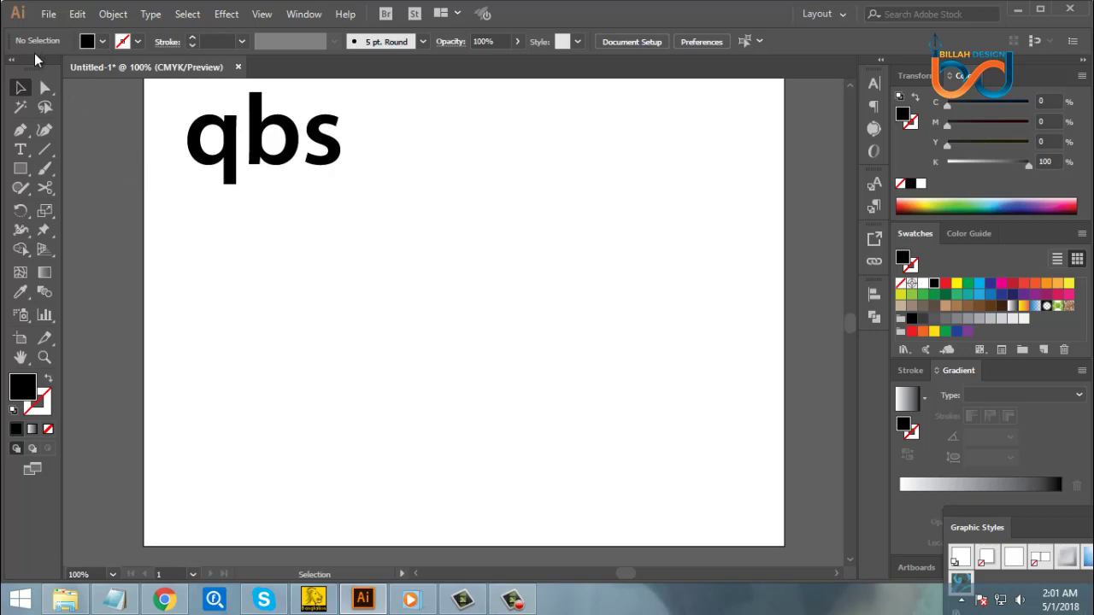
left_click(22, 171)
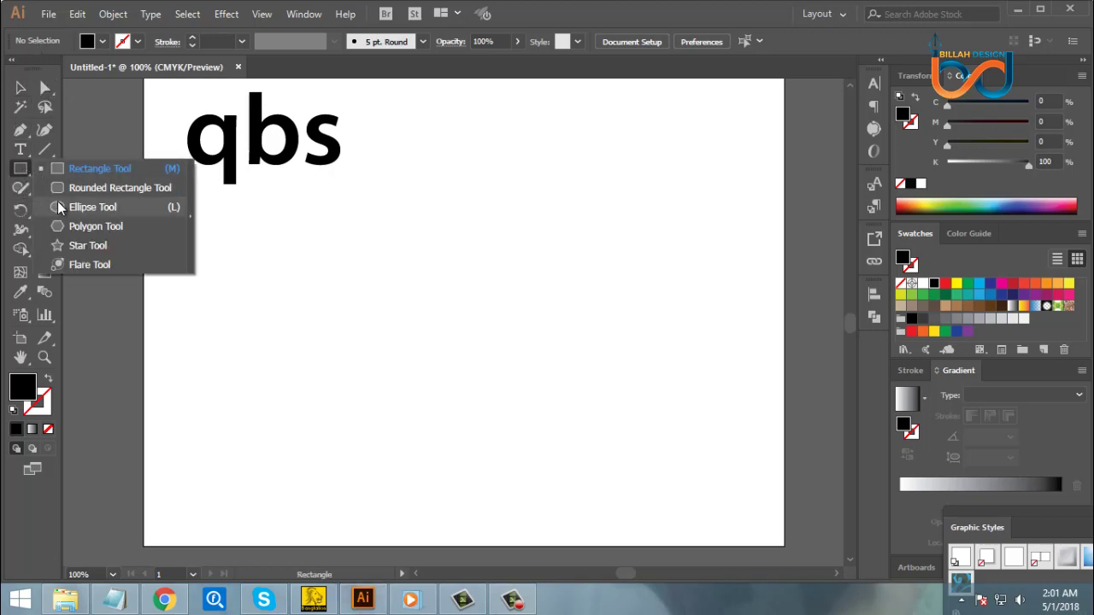
left_click(59, 204)
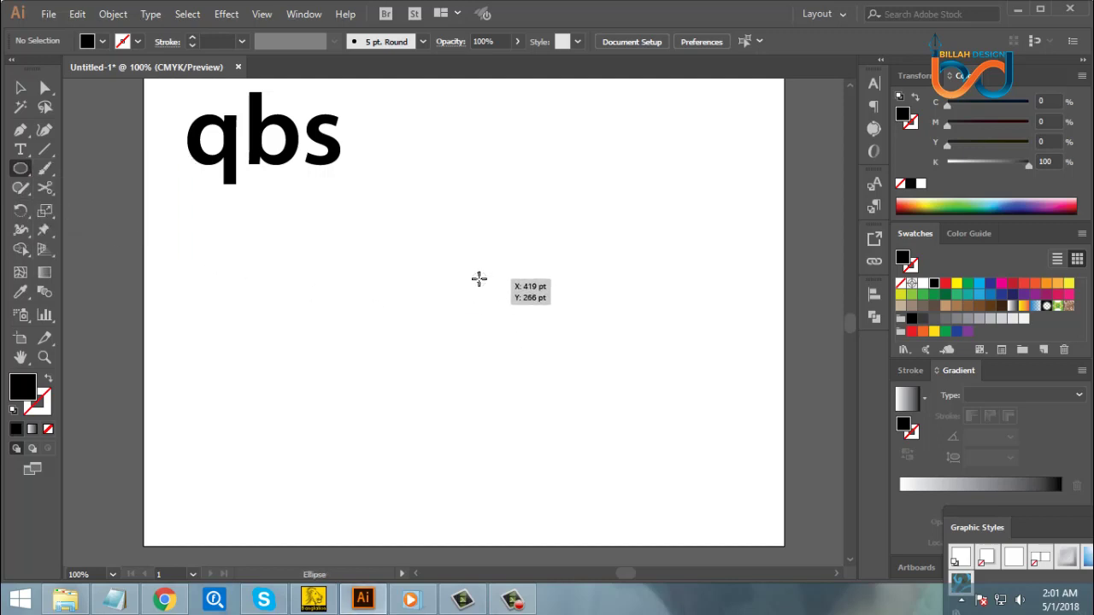
left_click_drag(479, 278, 518, 329)
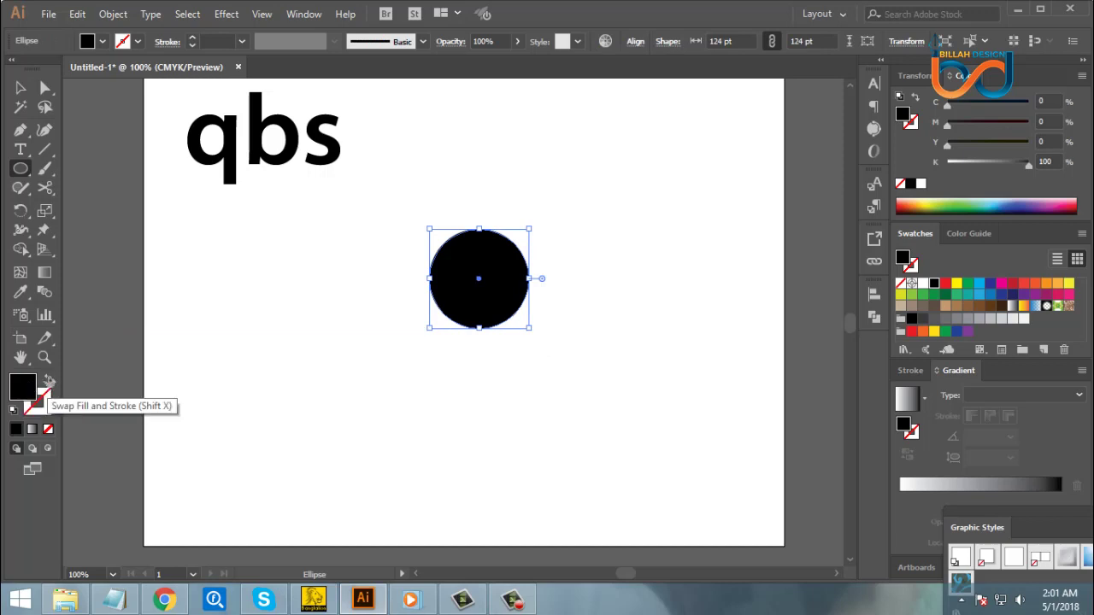
left_click(49, 382)
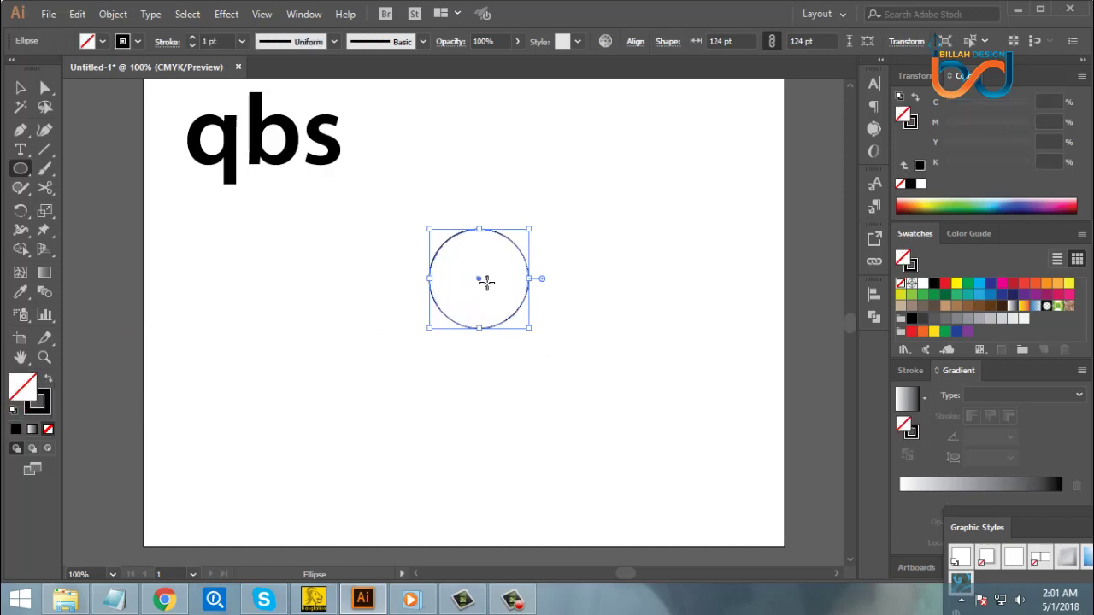
- Raise the ring's stroke to 40 pt and move it below and right of the qbs text
left_click(194, 39)
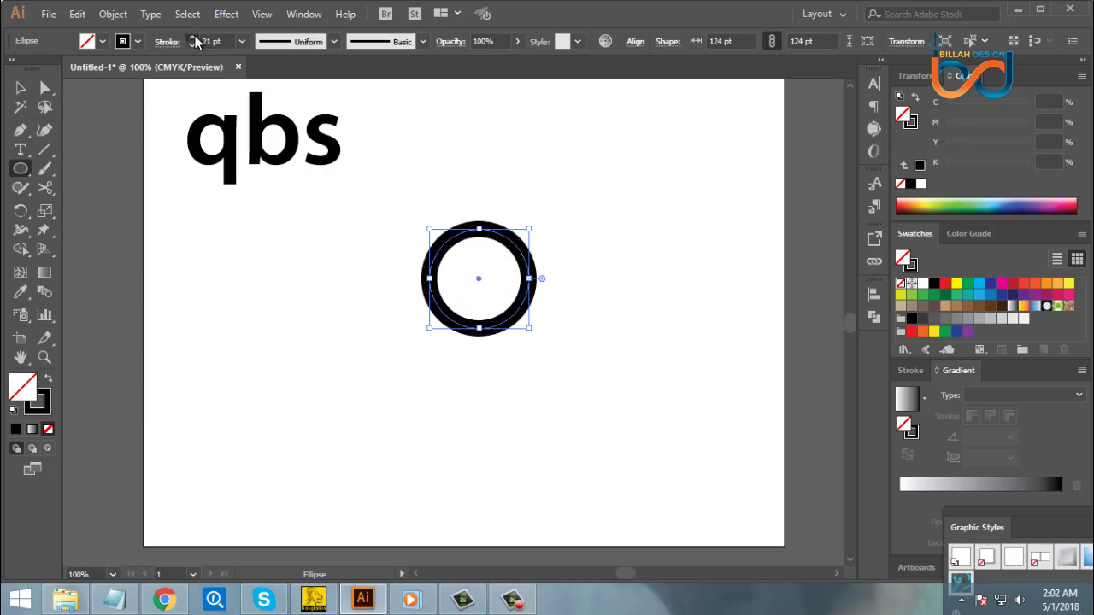
left_click(194, 39)
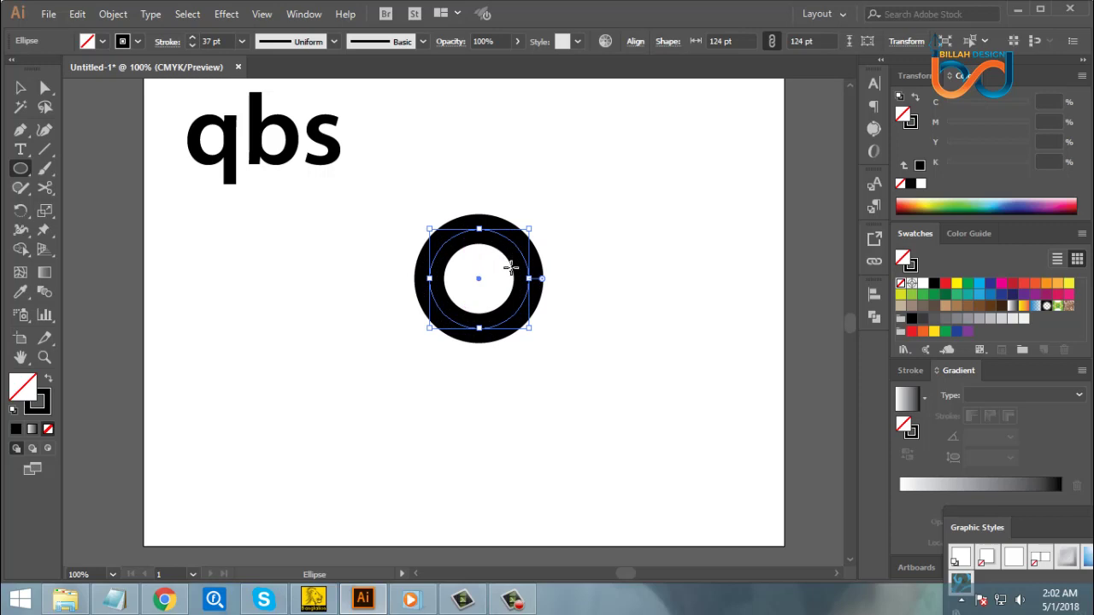
left_click(194, 38)
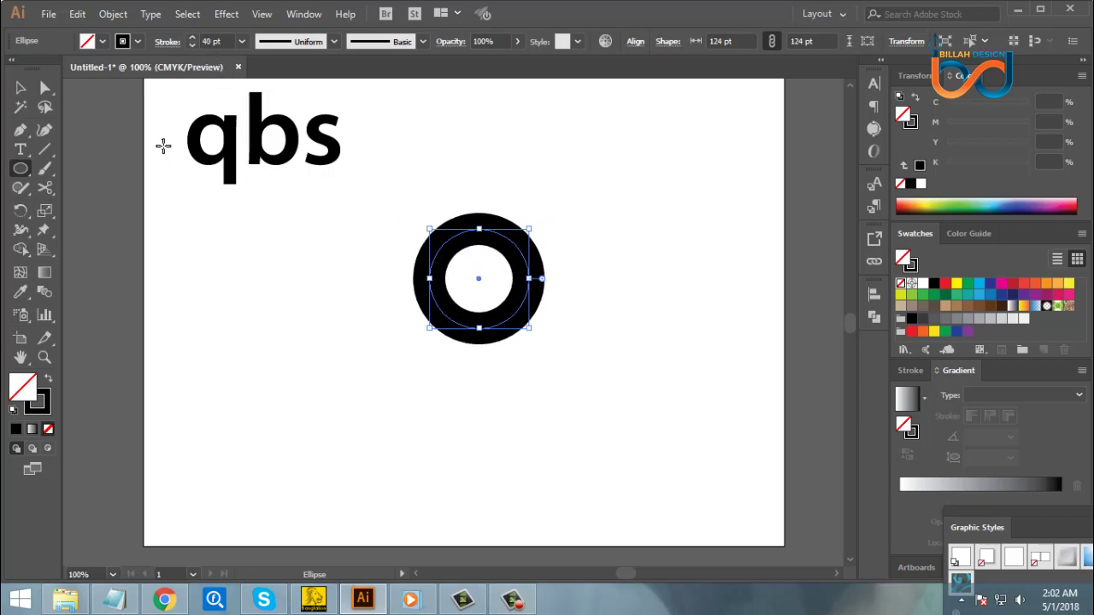
left_click(20, 87)
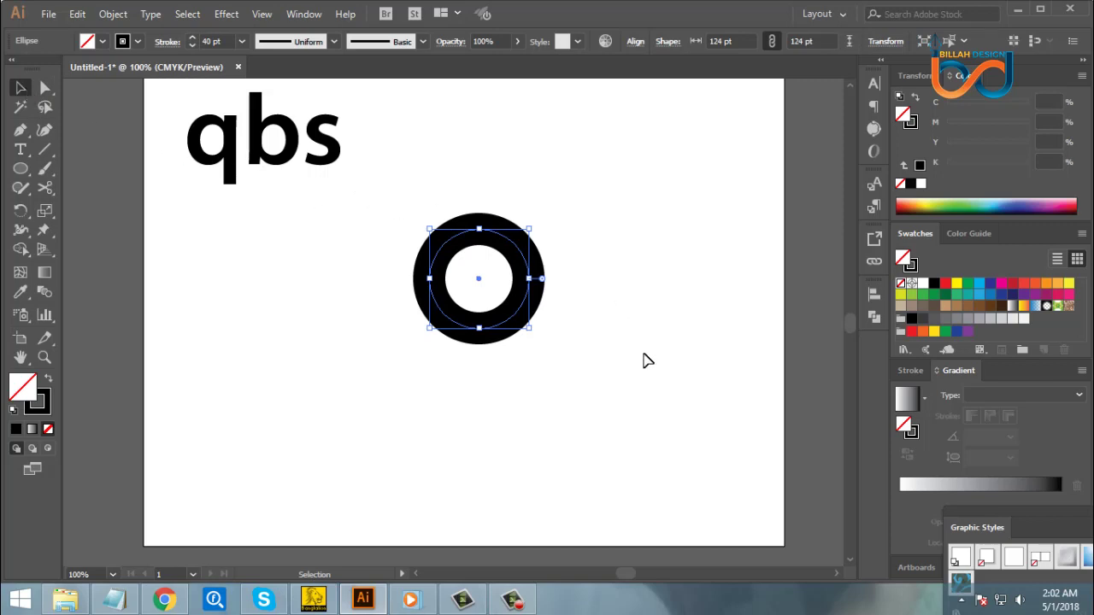
left_click_drag(481, 283, 524, 333)
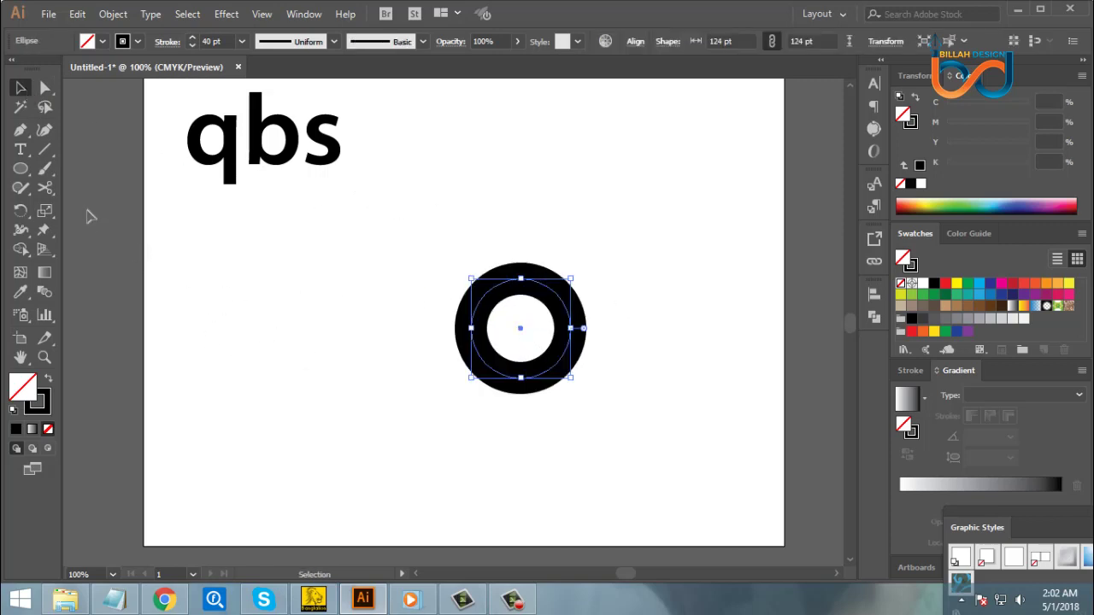
- Cut the ring with the Scissors Tool at its top and bottom anchor points
left_click(45, 188)
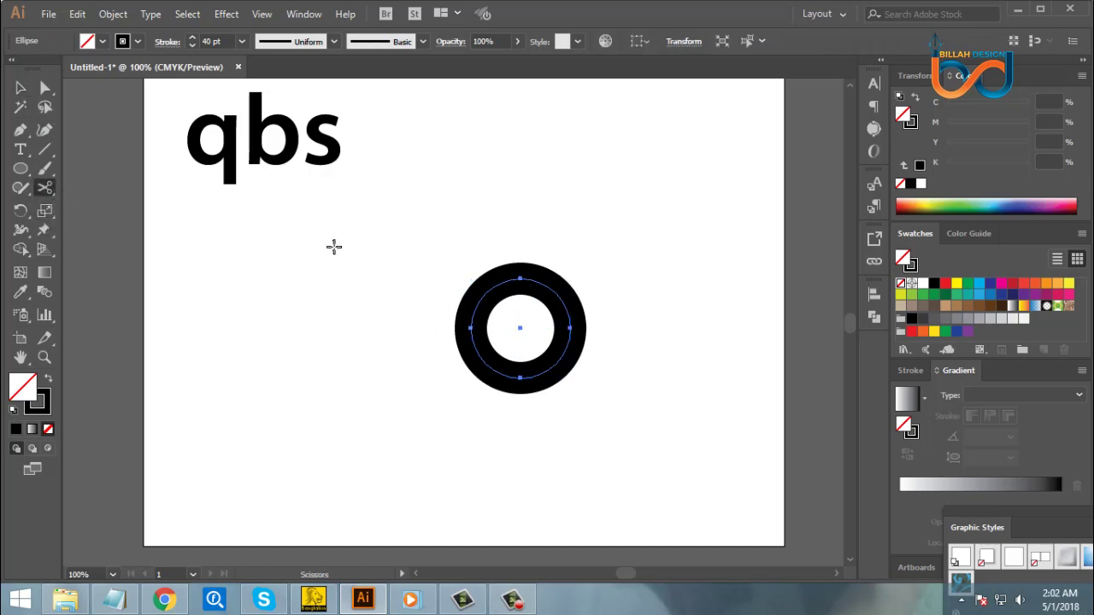
left_click(519, 278)
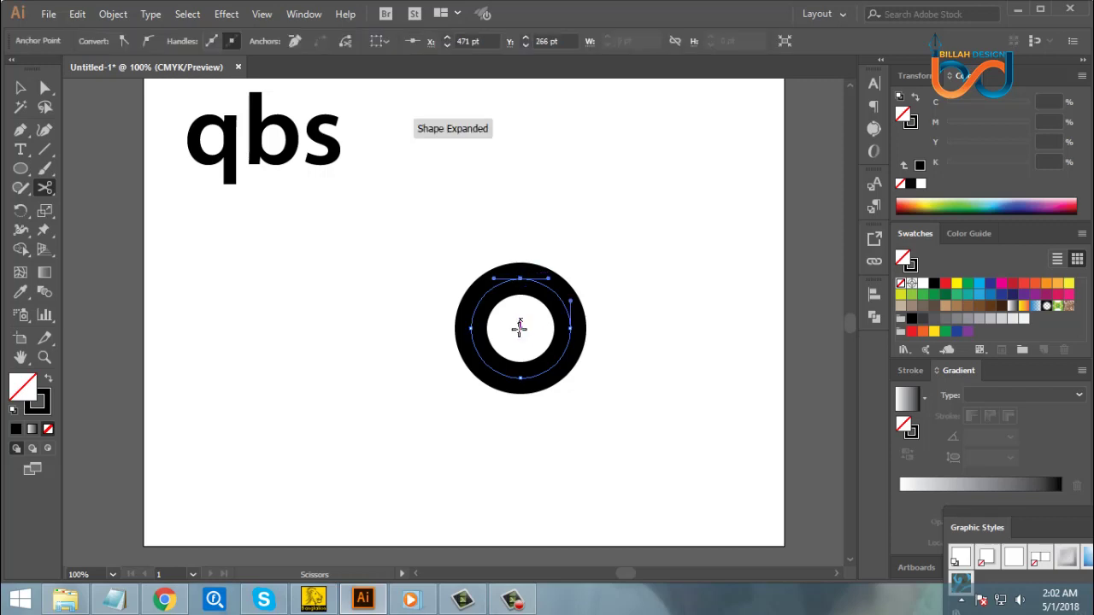
left_click(521, 377)
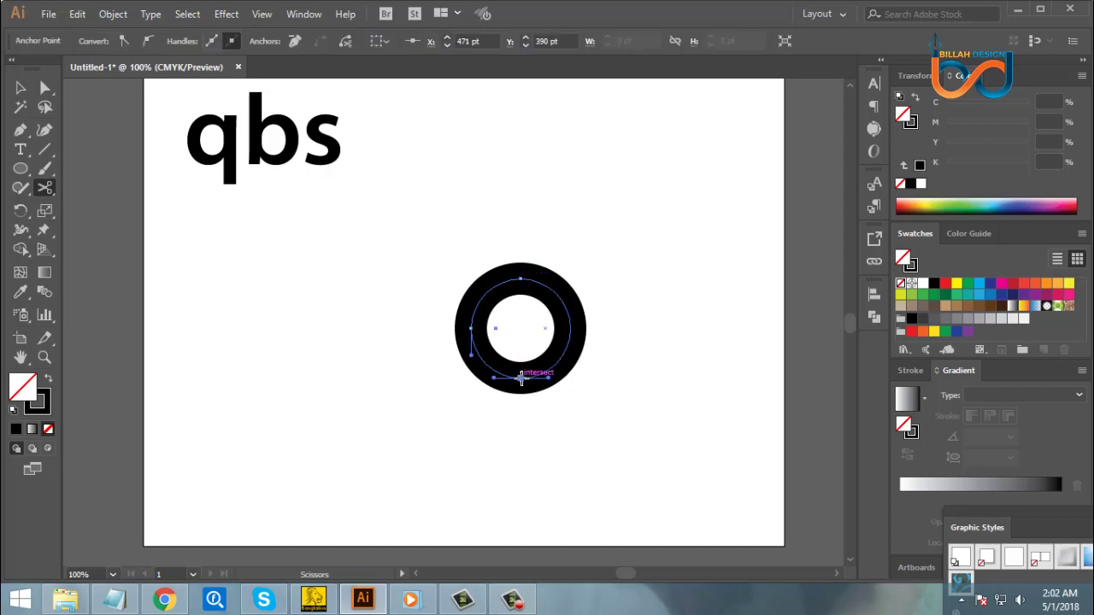
- Delete the ring's left half and move the remaining right arc up and left
left_click(21, 87)
left_click(282, 240)
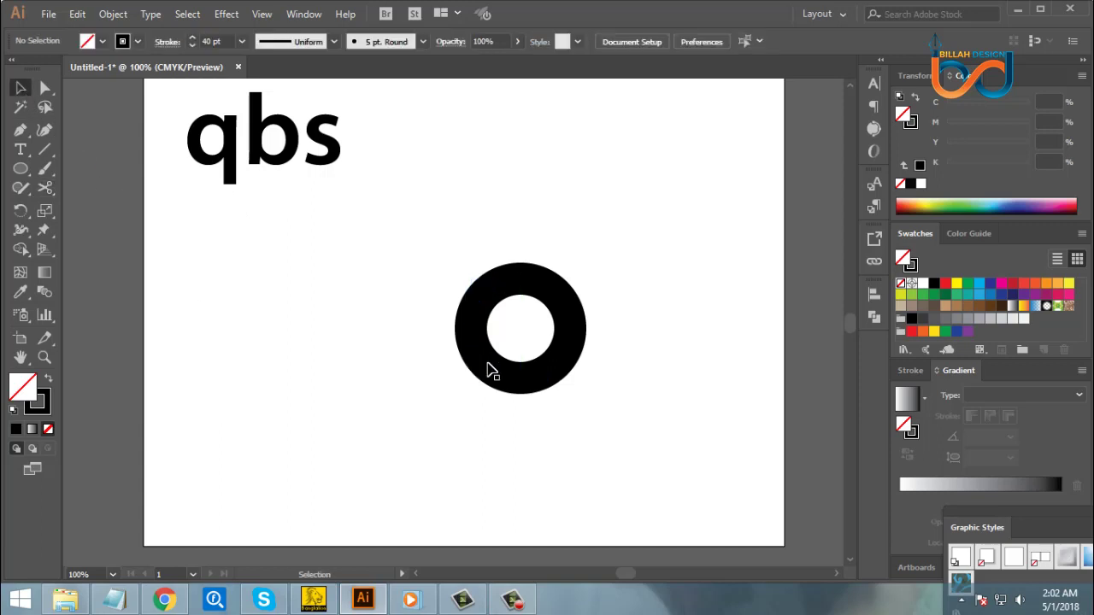
left_click_drag(476, 325, 292, 312)
left_click_drag(381, 222, 284, 387)
key("Delete")
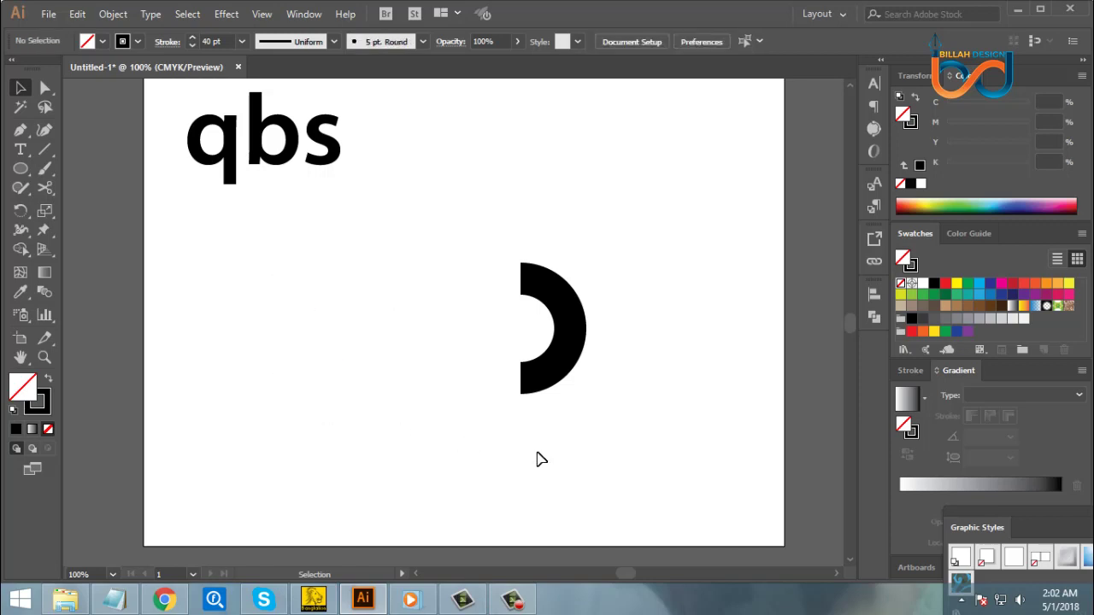
left_click_drag(564, 369, 546, 326)
left_click(590, 402)
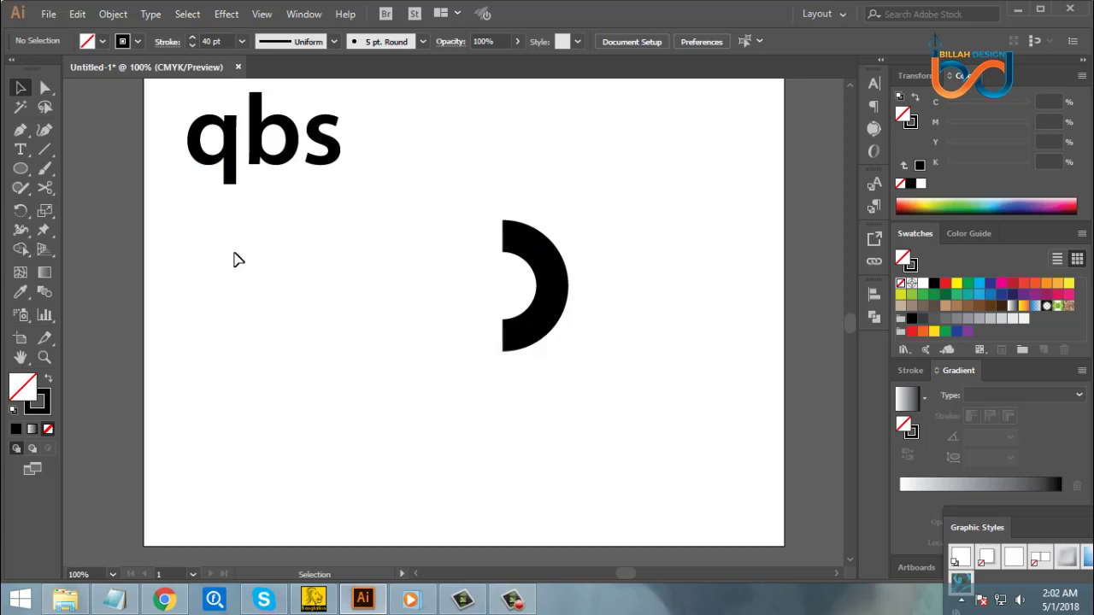
- Extend the half-ring's lower end with the Pen Tool into a tall vertical stem
left_click(20, 130)
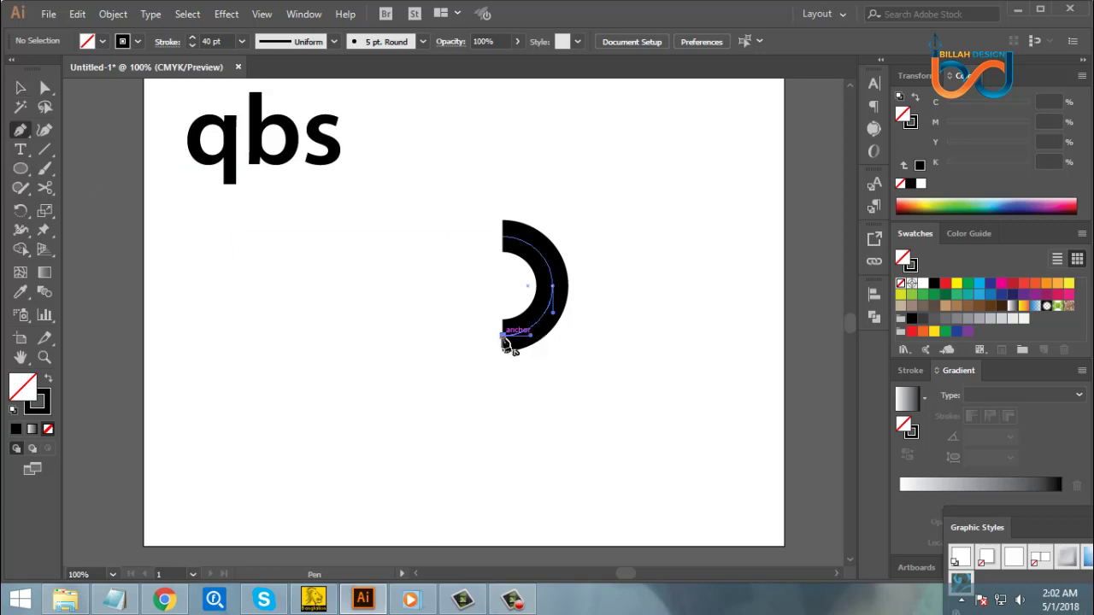
left_click_drag(504, 335, 449, 343)
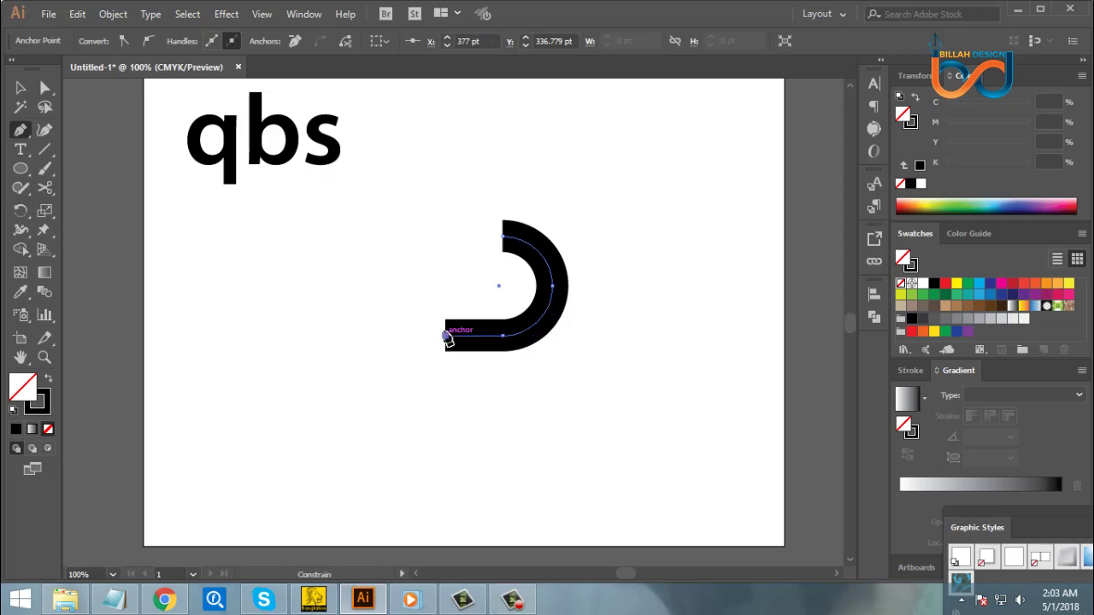
left_click(446, 183)
left_click(495, 261, "ctrl")
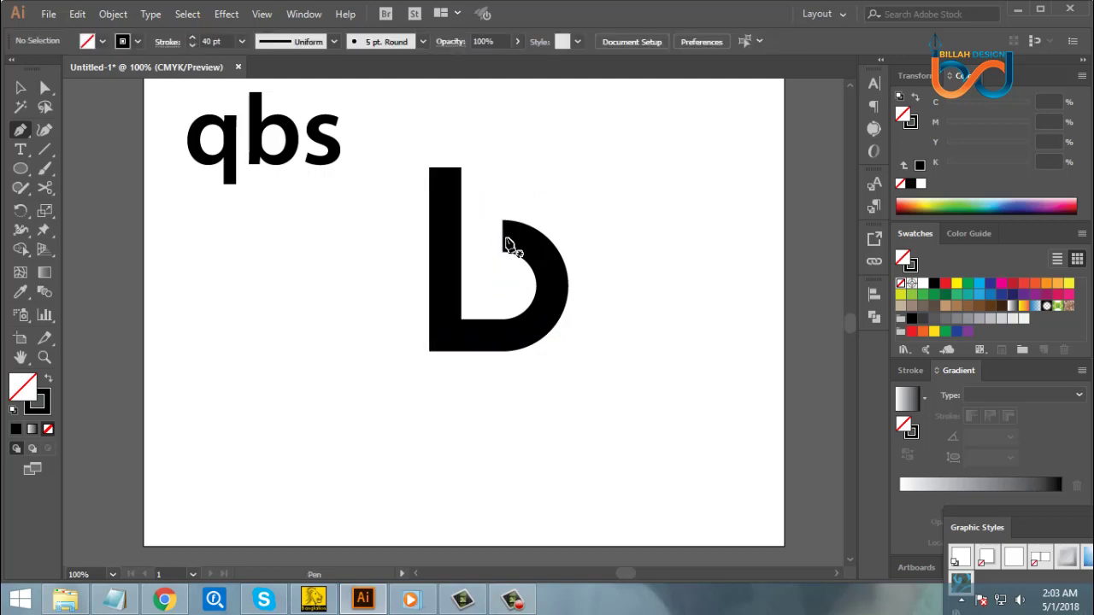
- Extend the bowl's top end leftward with the Pen Tool to meet the stem
left_click(502, 244, "ctrl")
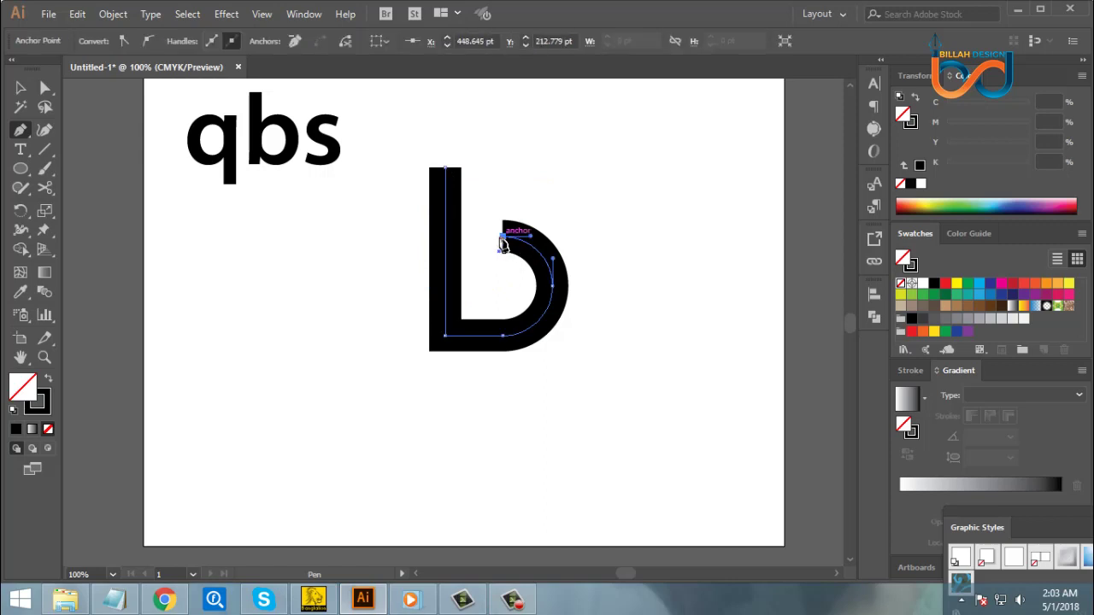
left_click_drag(503, 244, 476, 239)
left_click(474, 235)
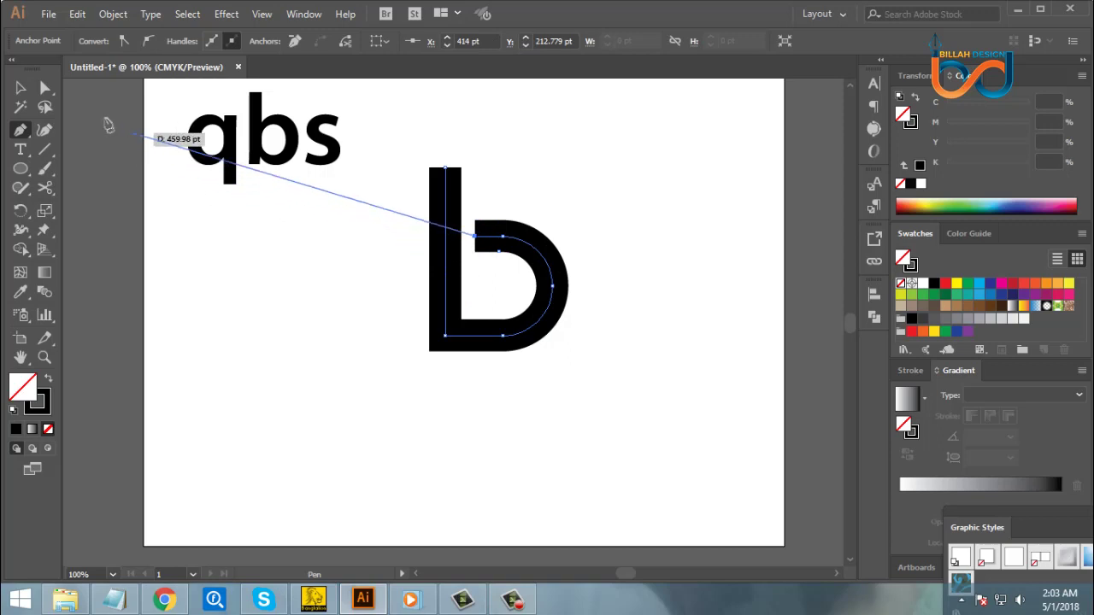
left_click(417, 436, "ctrl")
left_click_drag(636, 423, 622, 440)
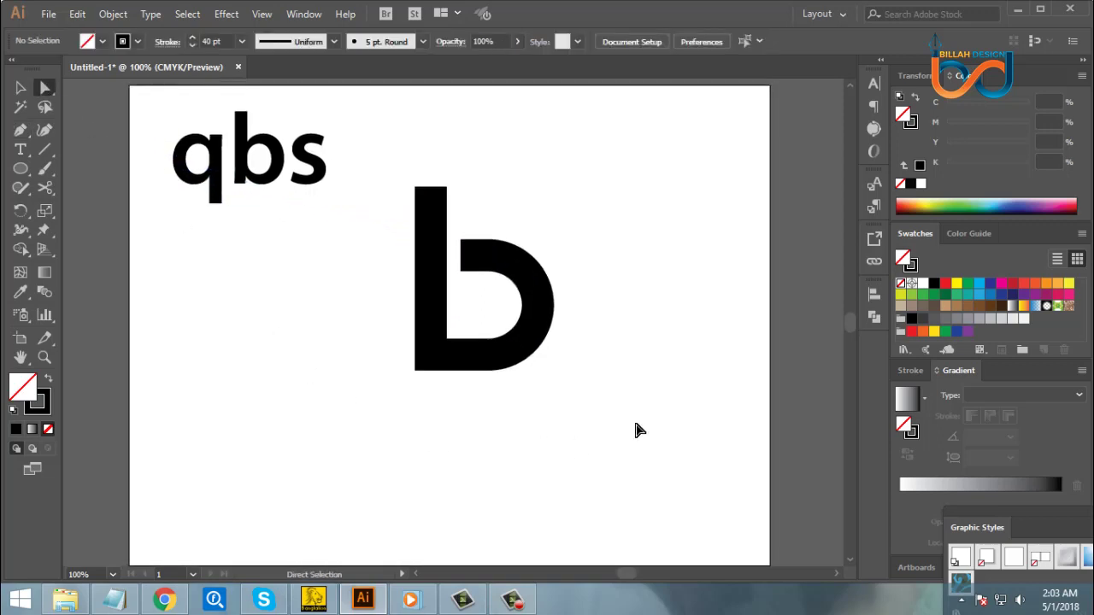
- Lower the top anchor of the b's stem one nudge down
left_click_drag(390, 163, 491, 211)
left_click(598, 252)
left_click_drag(391, 166, 491, 214)
key("Down")
key("Down")
key("Down")
key("Down")
key("Down")
key("Down")
key("Down")
key("Down")
key("Down")
key("Down")
key("Down")
key("Down")
key("Down")
key("Down")
key("Down")
key("Down")
key("Down")
key("Down")
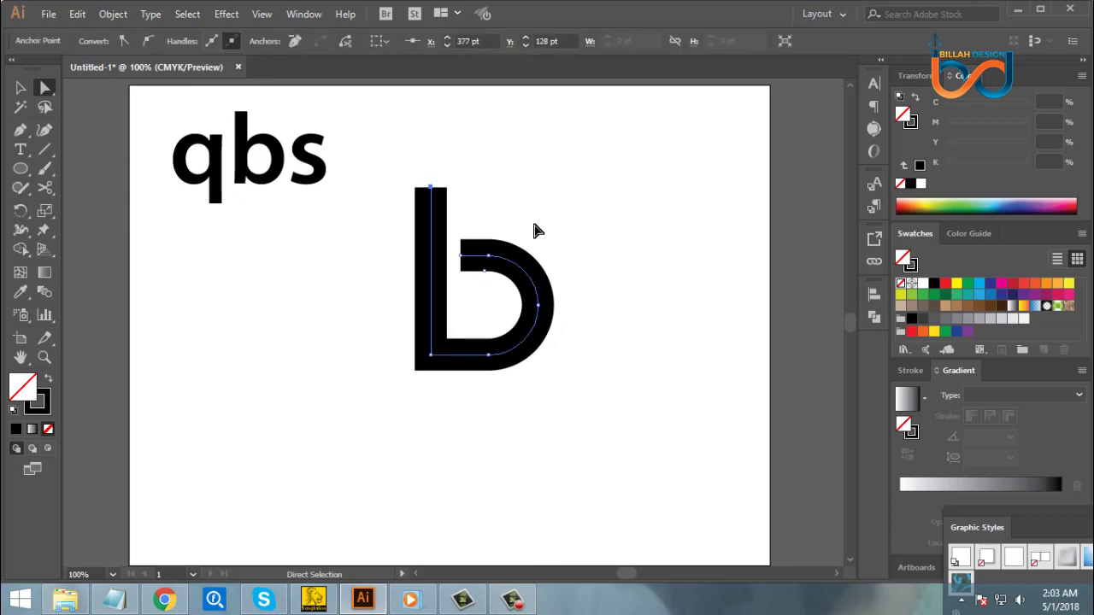
left_click(637, 339)
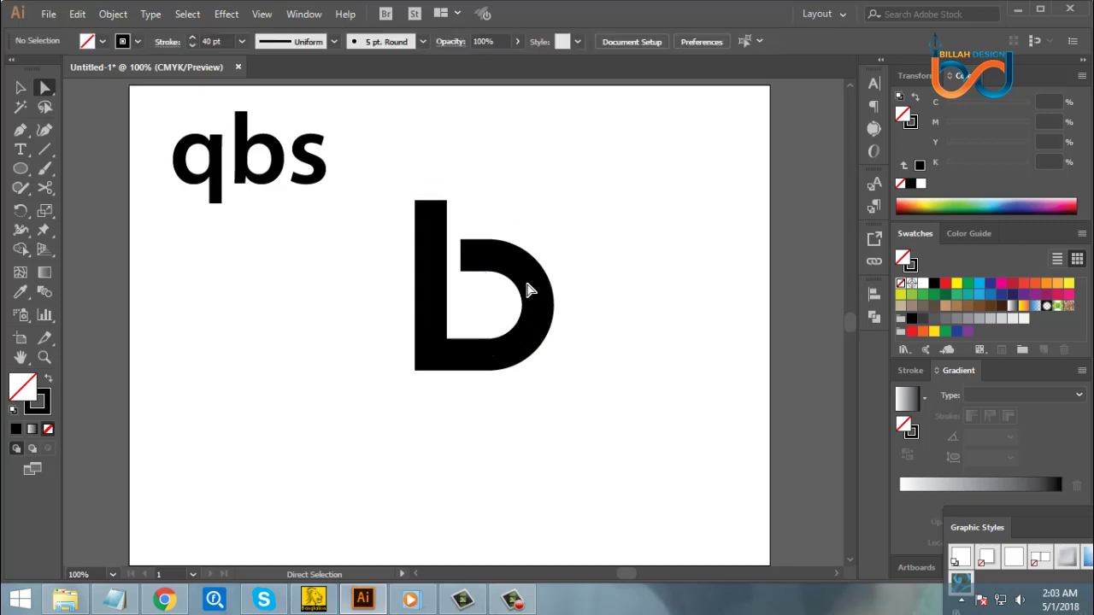
- Nudge the b's inner corner left and push the bowl's right half two nudges right
left_click(463, 256)
key("Left")
key("Left")
key("Left")
key("Left")
key("Left")
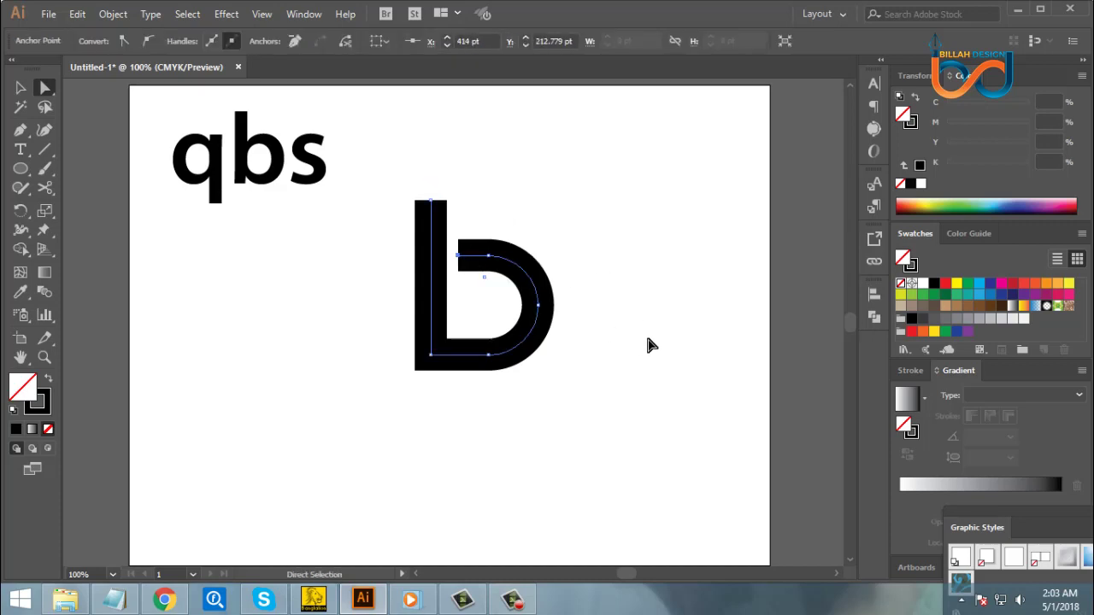
left_click(637, 401)
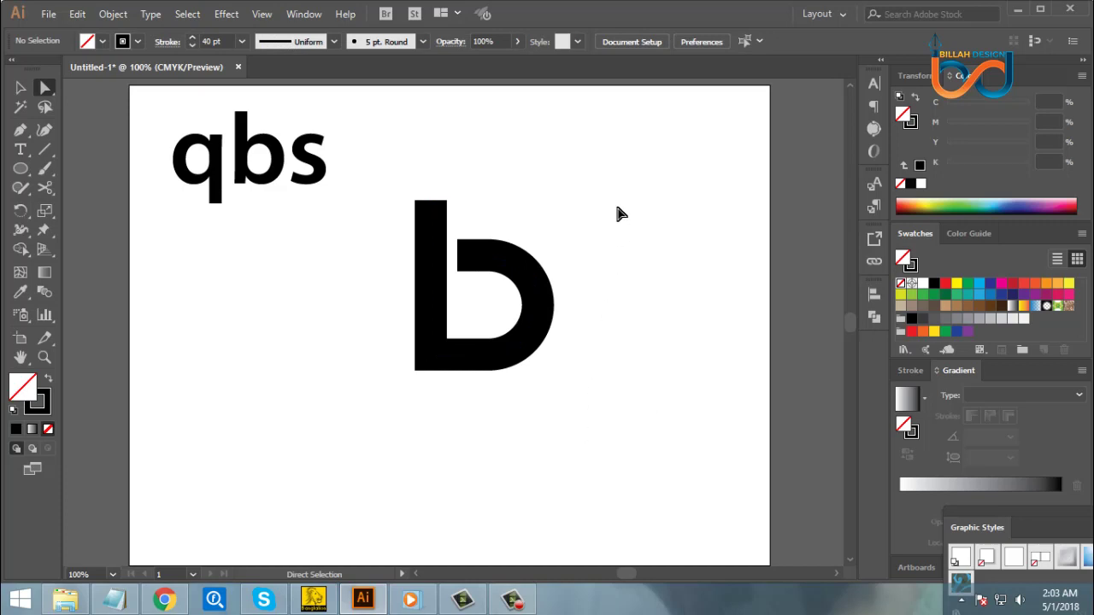
left_click_drag(618, 204, 476, 420)
key("Right")
key("Right")
key("Right")
key("Right")
key("Right")
key("Right")
key("Right")
key("Right")
key("Right")
key("Right")
key("Right")
key("Right")
key("Right")
key("Right")
key("Right")
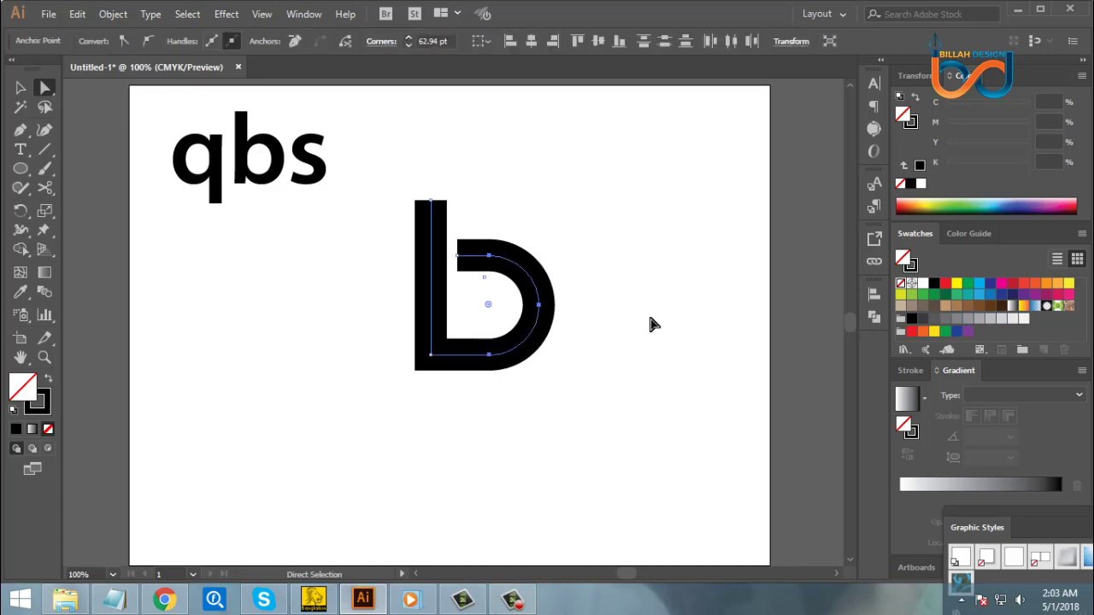
key("Right")
key("Right")
key("Right")
key("Right")
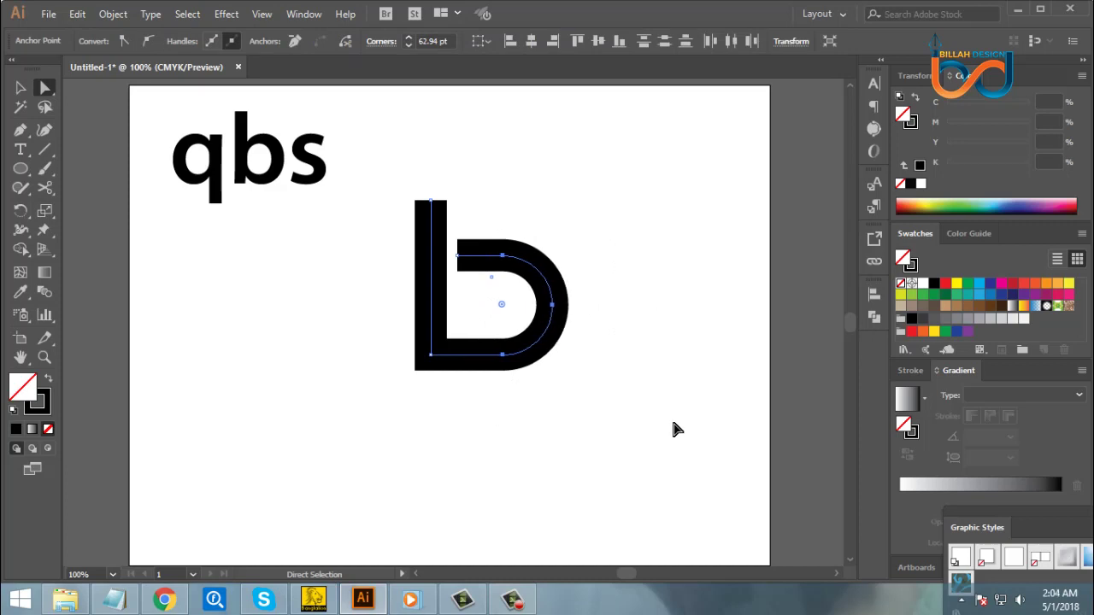
left_click(655, 450)
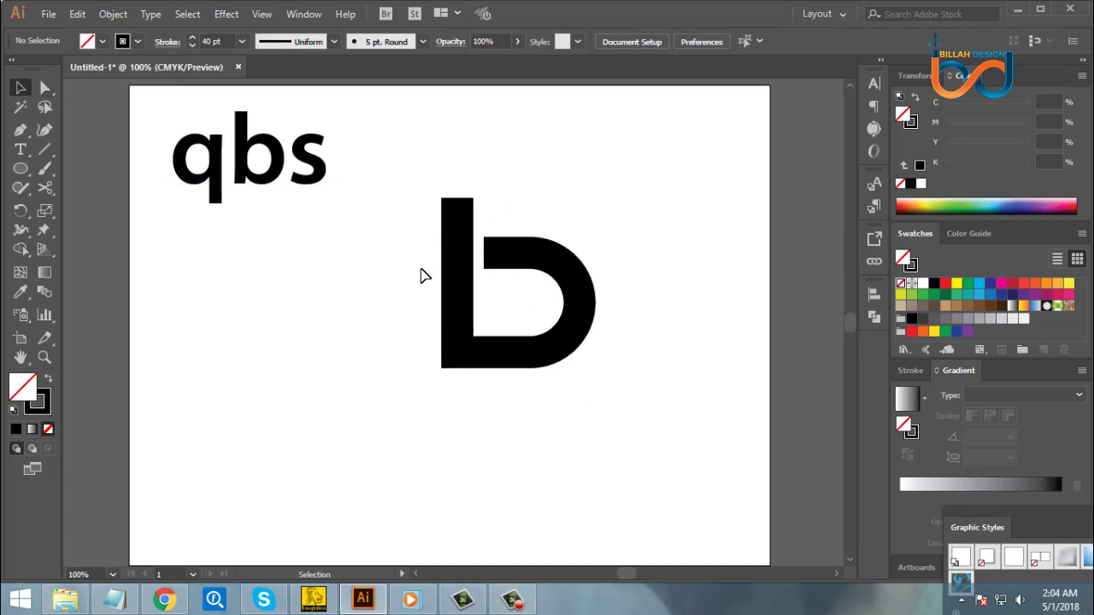
- Expand the b's 40 pt stroke into a solid filled shape using Object > Expand with Fill and Stroke
left_click_drag(419, 163, 612, 396)
left_click(120, 15)
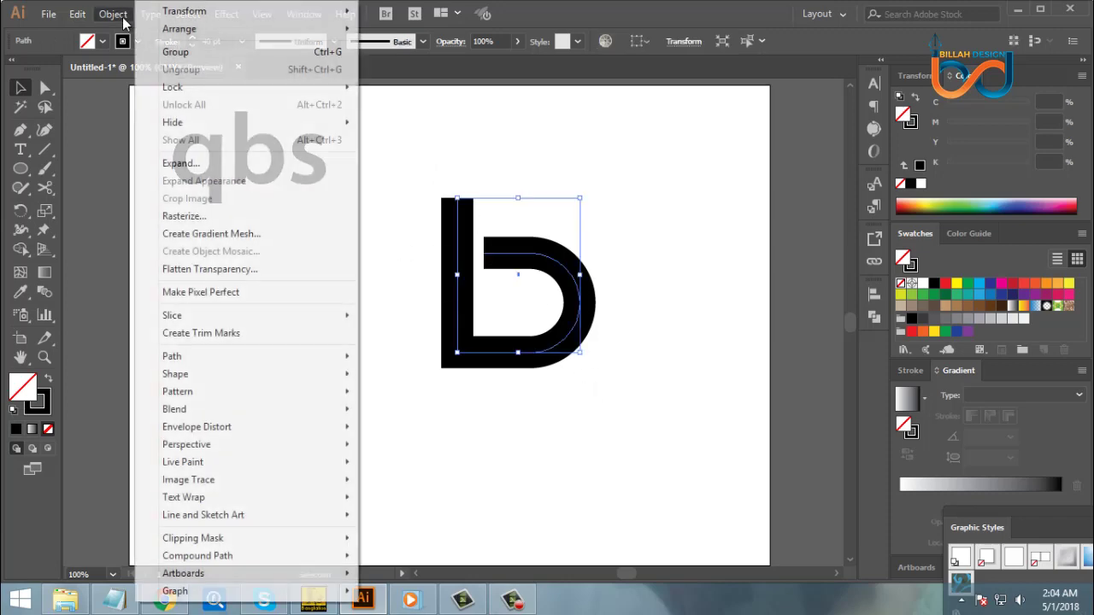
left_click(182, 164)
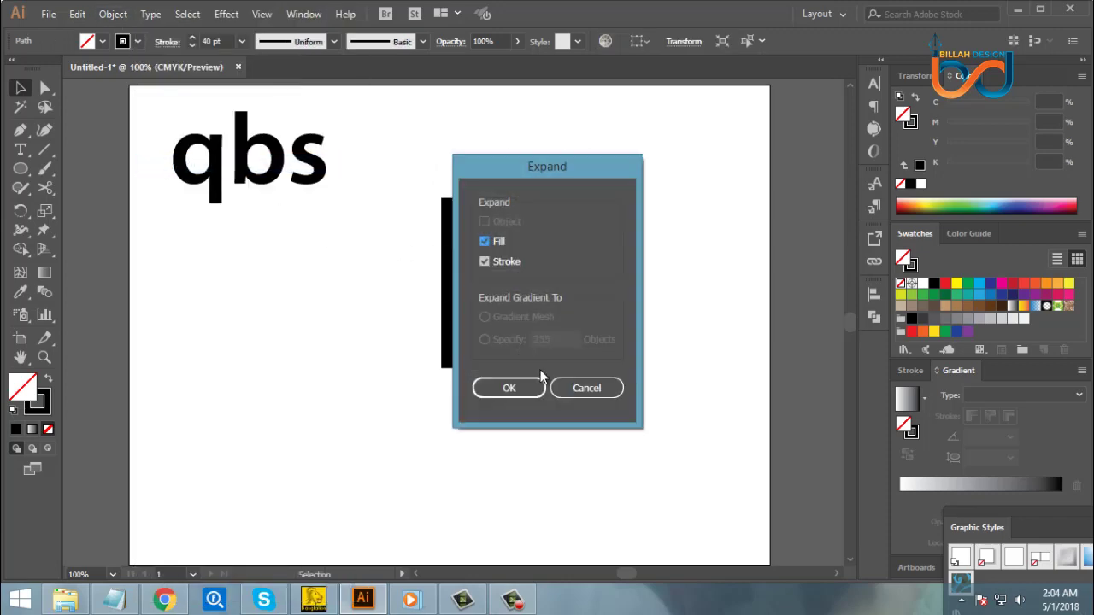
left_click(523, 388)
left_click(672, 412)
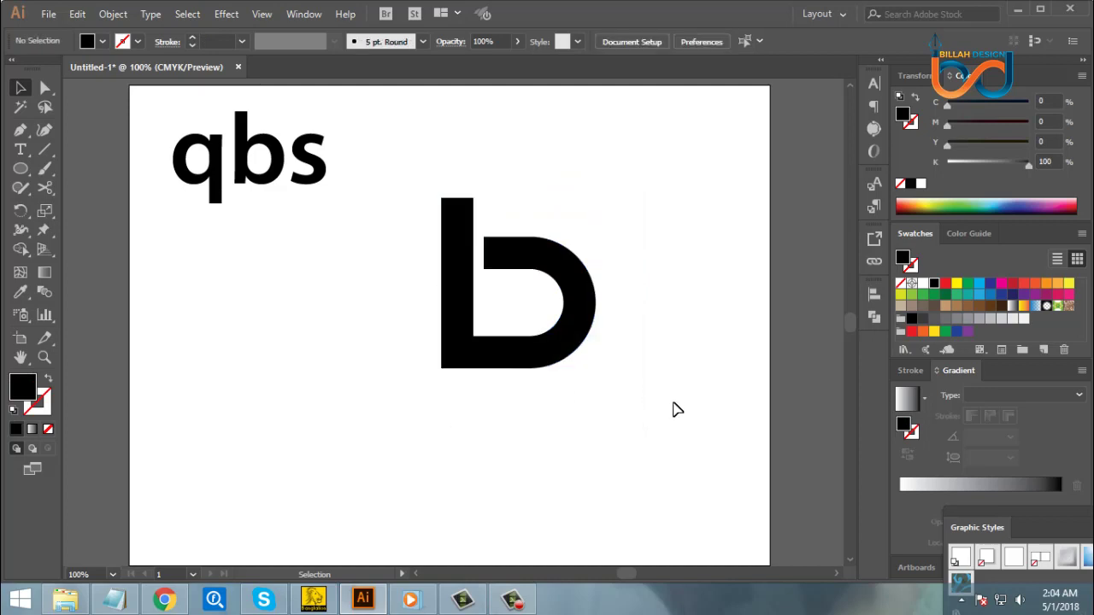
scroll(647, 397, "down", 1)
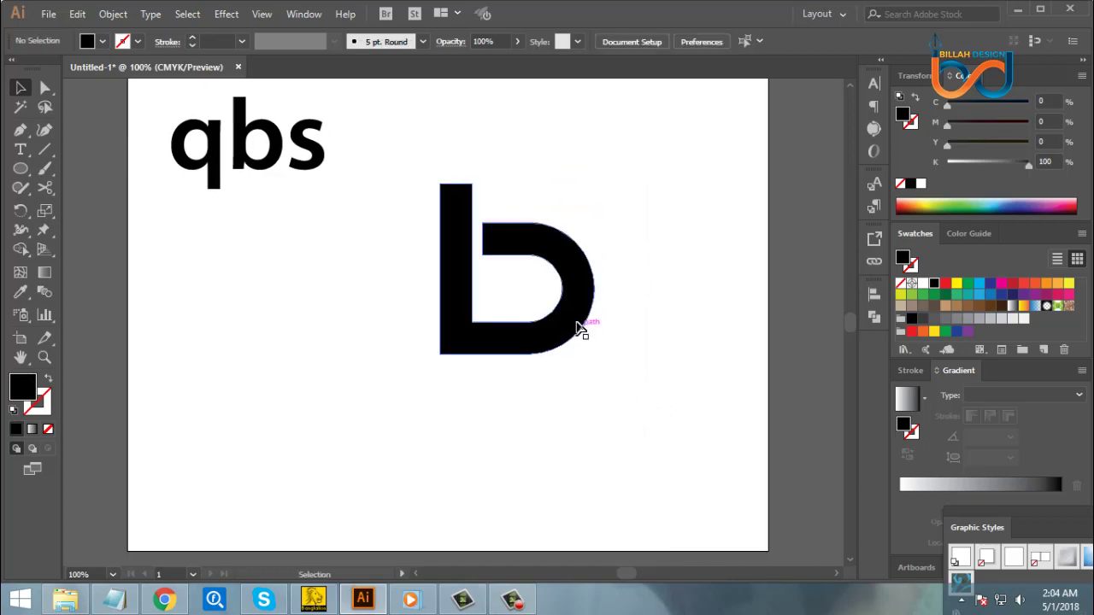
left_click(585, 329)
left_click(622, 419)
- Duplicate the b to its left, rotate the copy 180° into a q, and reposition both letters
left_click_drag(567, 335, 408, 345)
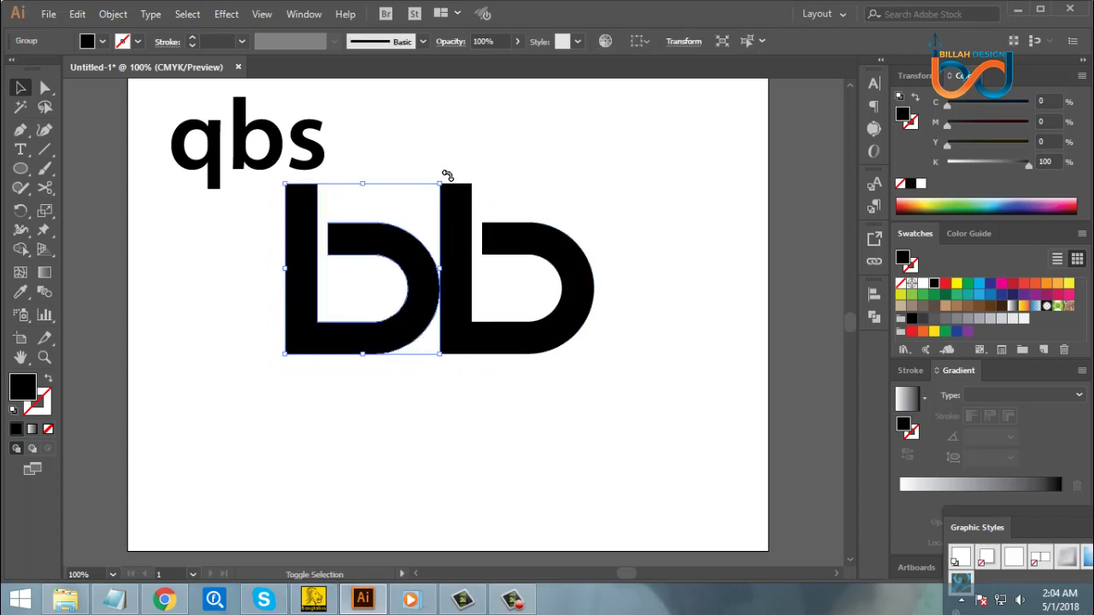
left_click_drag(445, 173, 211, 355)
left_click(424, 427)
left_click_drag(383, 308, 376, 309)
left_click(491, 425)
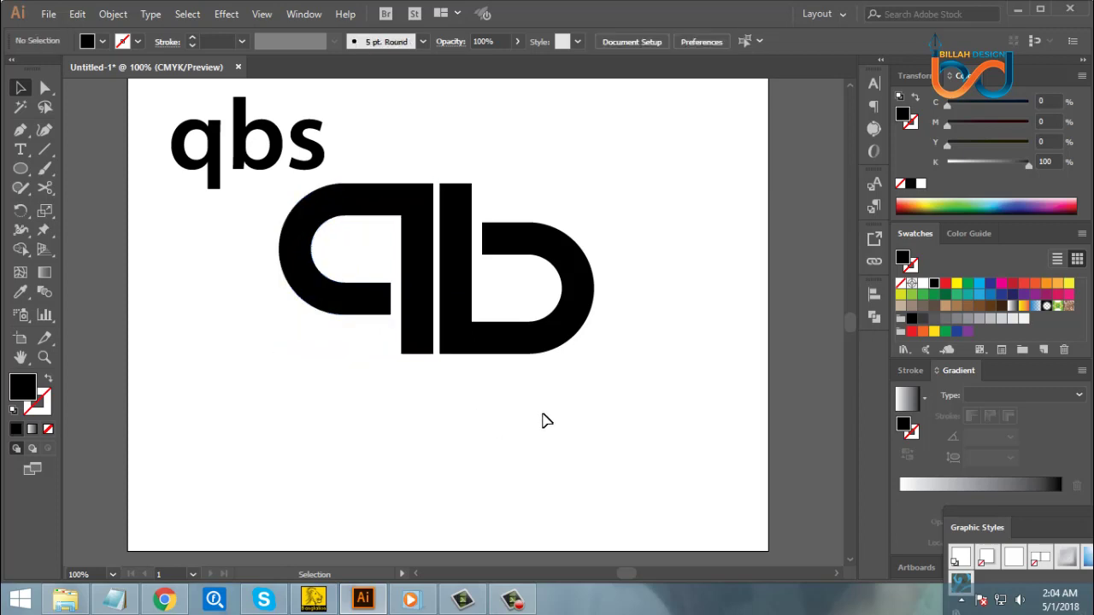
left_click_drag(624, 212, 488, 326)
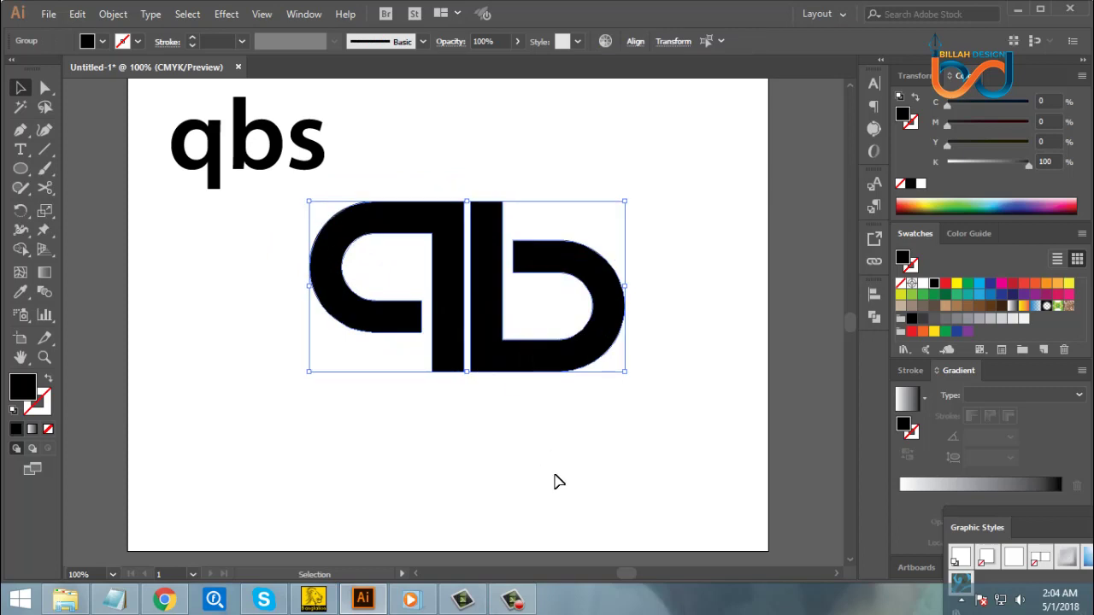
left_click(553, 470)
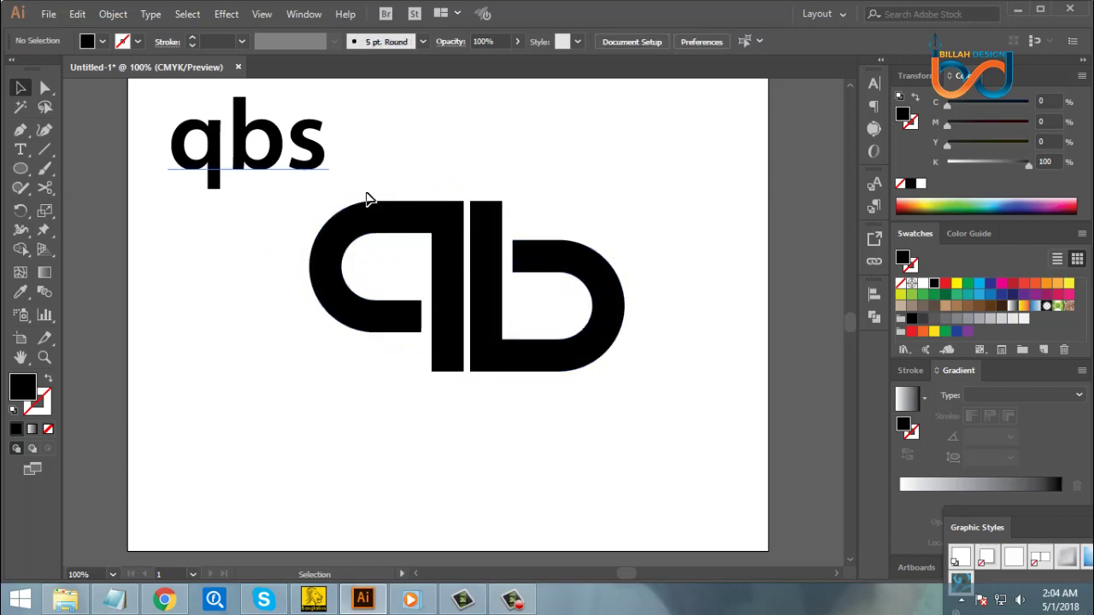
- Raise the q and slide it right until its stem sits beside the b's stem
key("space")
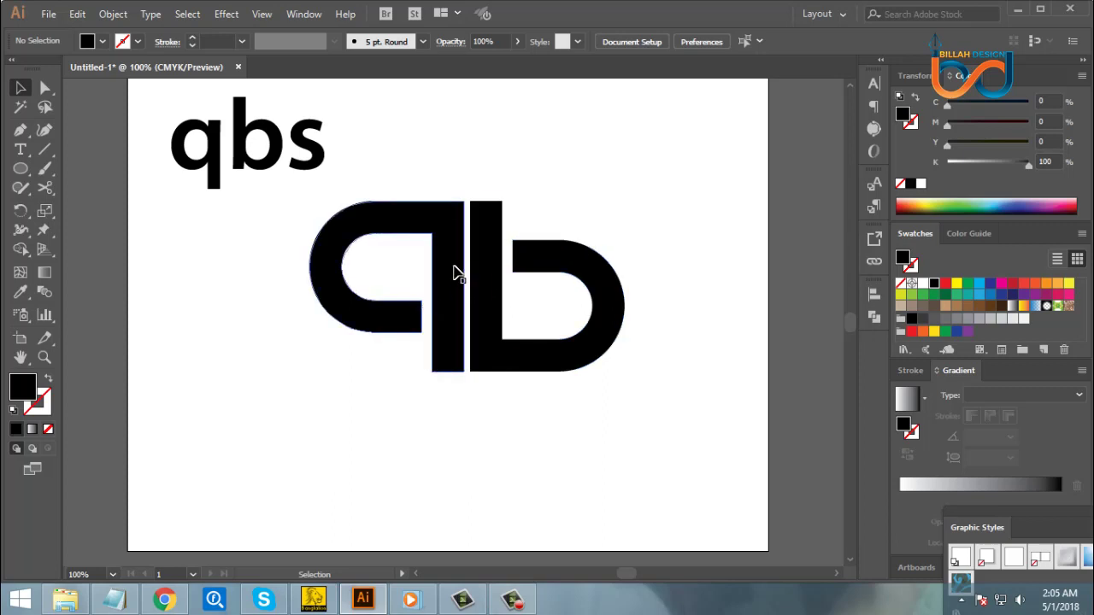
left_click_drag(459, 322, 464, 271)
left_click(551, 452)
scroll(585, 427, "up", 1)
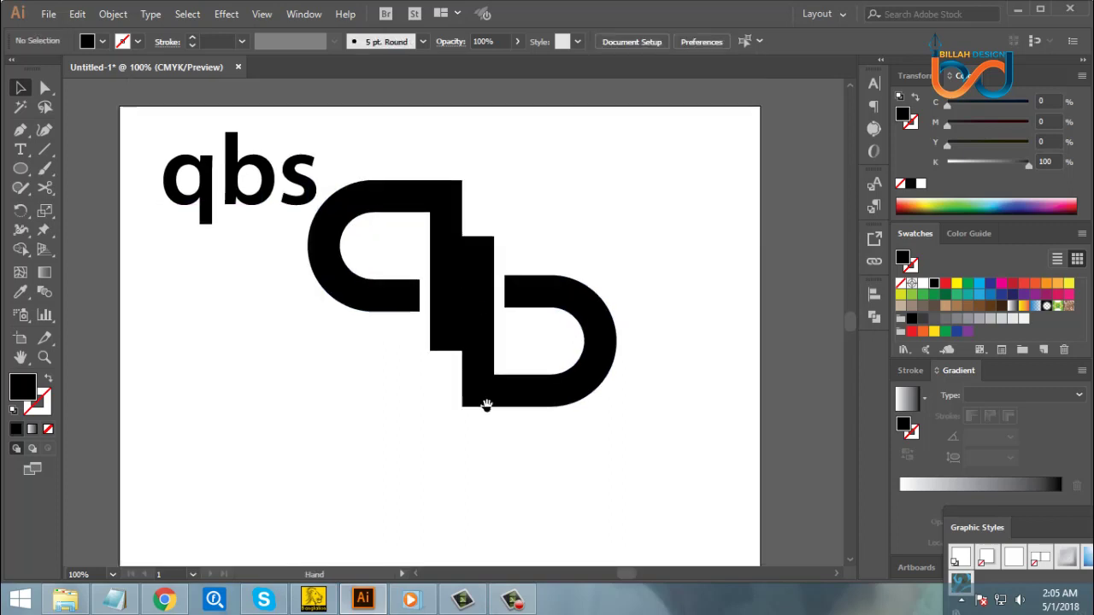
left_click_drag(444, 340, 530, 337)
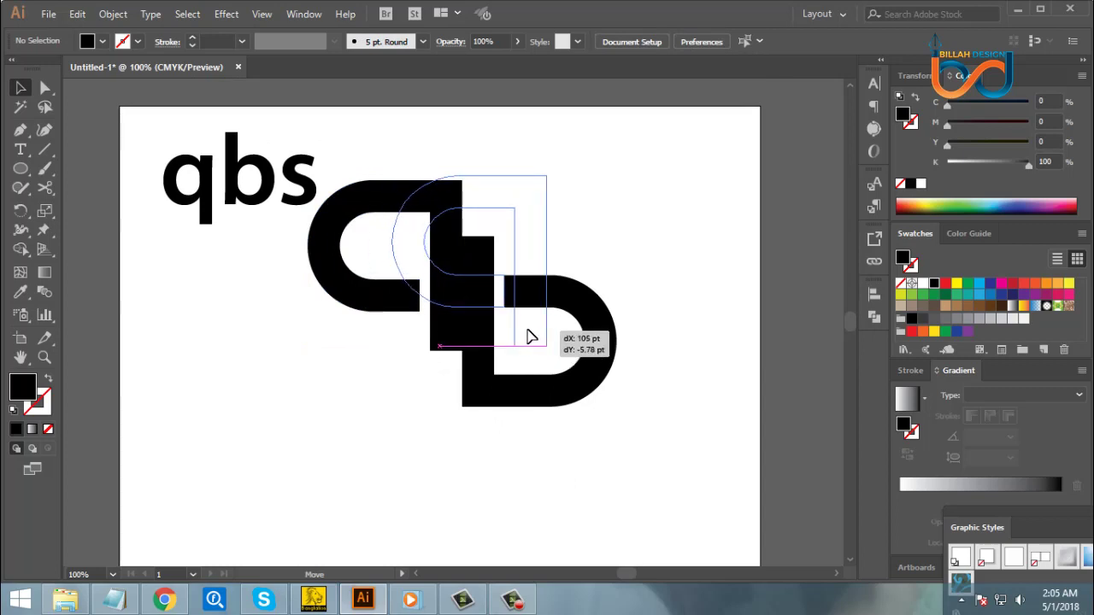
left_click_drag(529, 336, 529, 337)
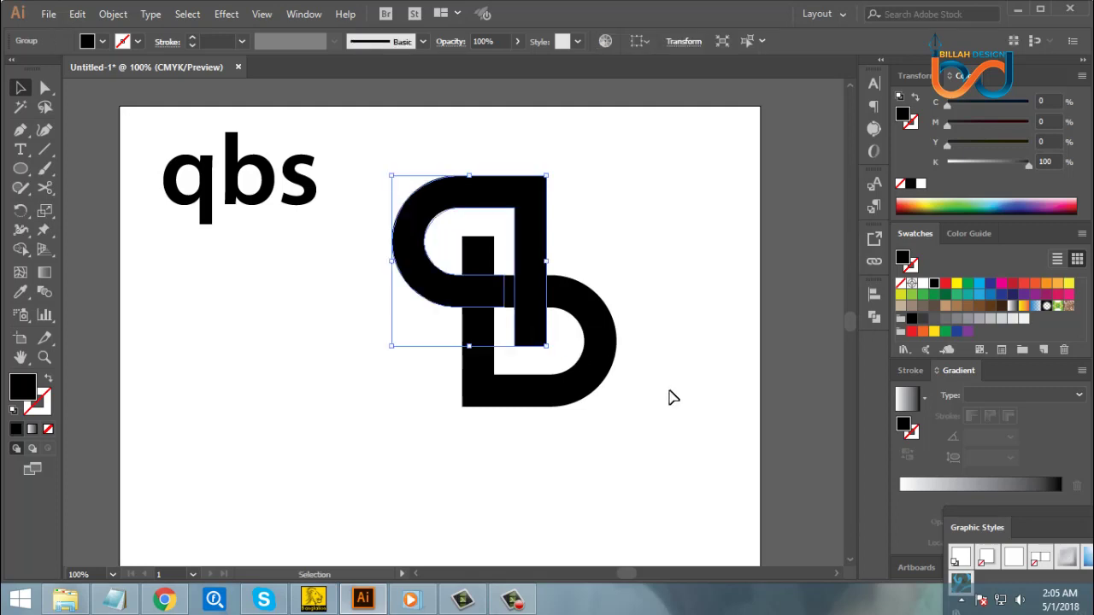
key("shift+Left")
key("shift+Left")
key("shift+Left")
key("shift+Left")
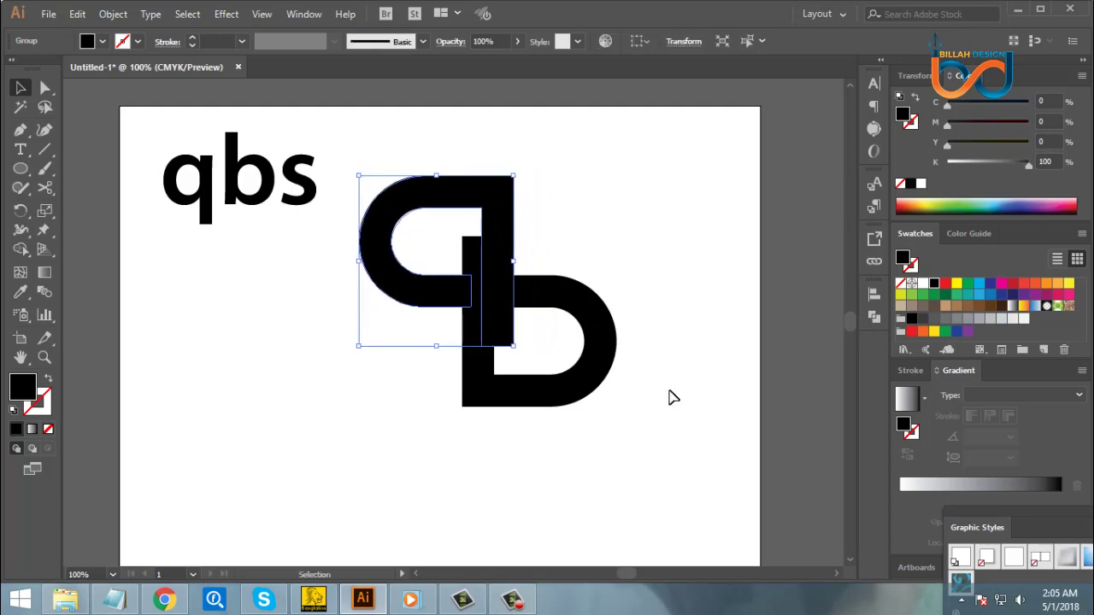
key("Left")
key("Left")
key("Left")
key("Left")
key("Left")
key("Left")
key("Left")
key("Left")
key("Left")
key("Left")
key("Left")
key("Left")
key("Left")
key("Left")
key("Left")
key("Left")
key("Left")
key("Left")
key("Left")
key("Left")
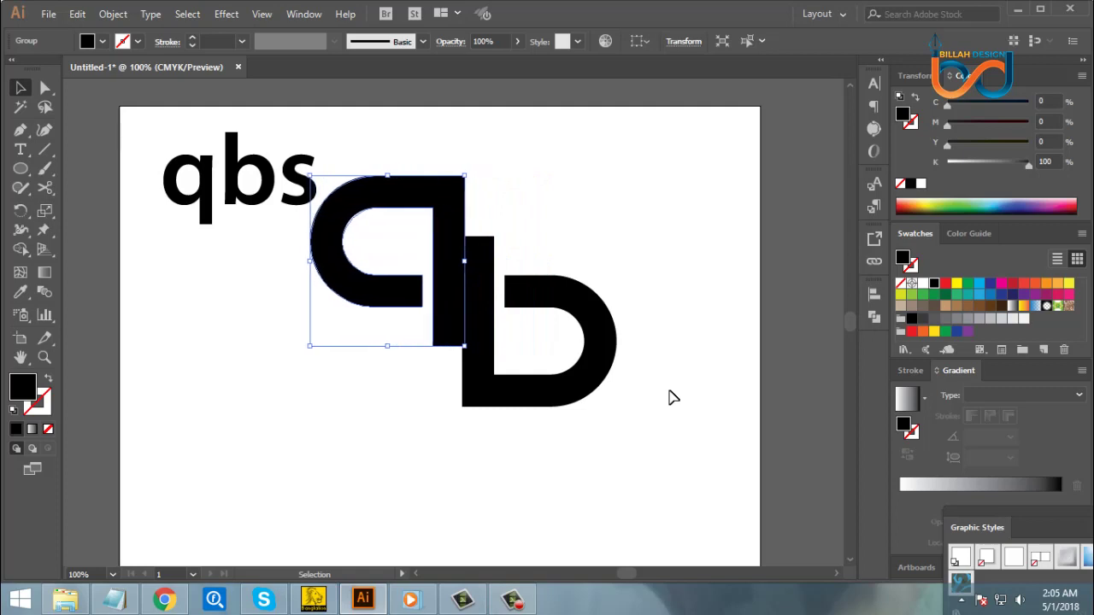
key("Left")
key("Left")
key("Left")
key("Left")
key("Left")
key("Left")
key("Left")
key("Left")
key("Left")
key("Left")
key("Left")
key("Left")
key("Left")
left_click(663, 432)
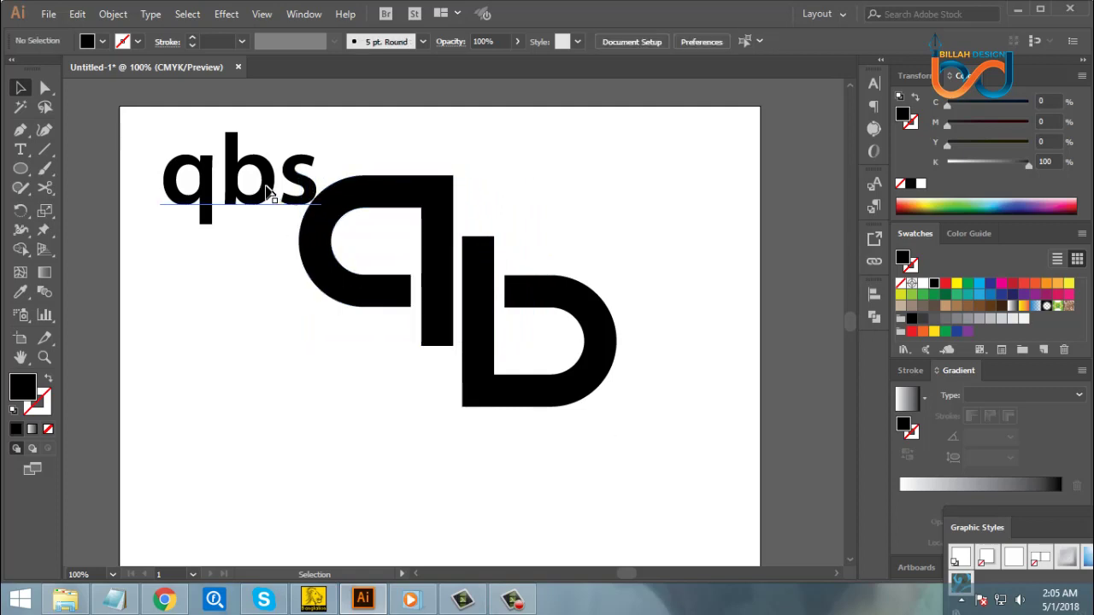
- Move the qbs text to the top-left and turn both letters into unfilled black outlines
left_click_drag(267, 192, 188, 148)
left_click(399, 442)
left_click_drag(398, 442, 404, 455)
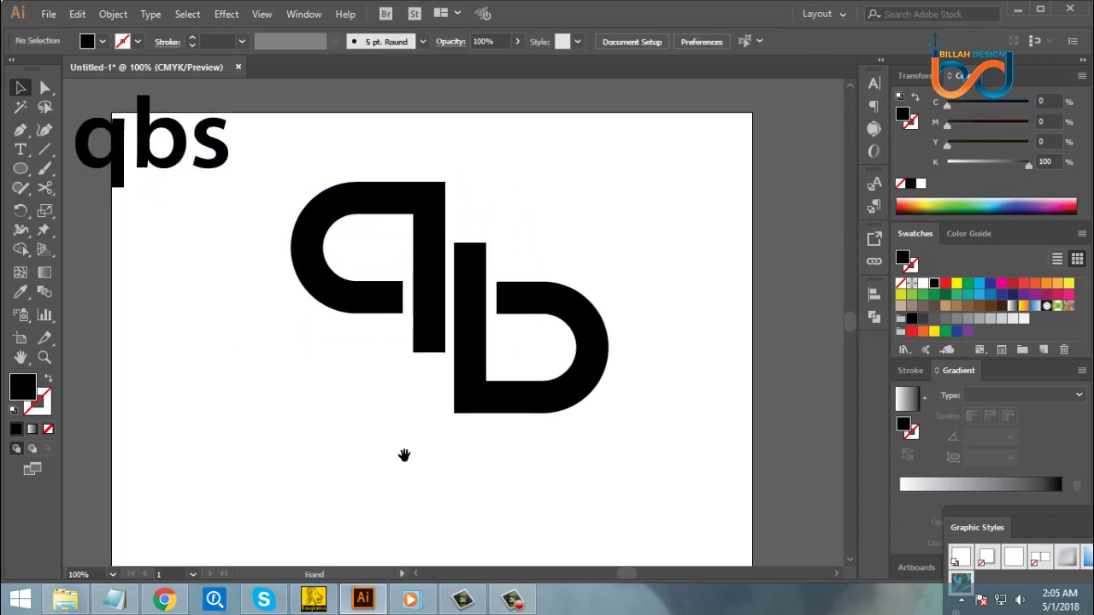
left_click_drag(360, 141, 558, 420)
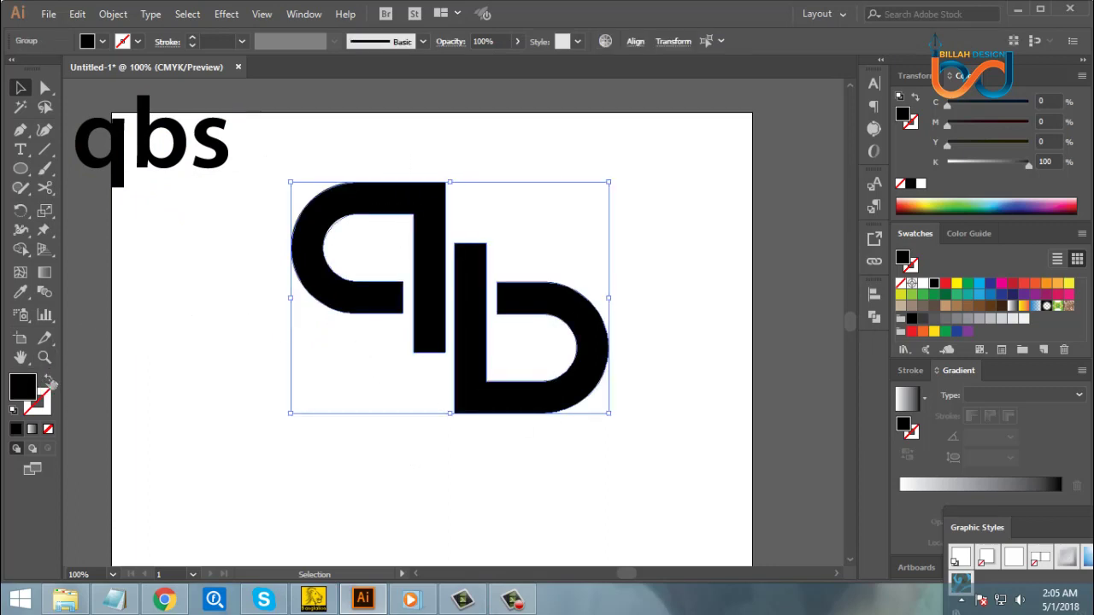
left_click(50, 382)
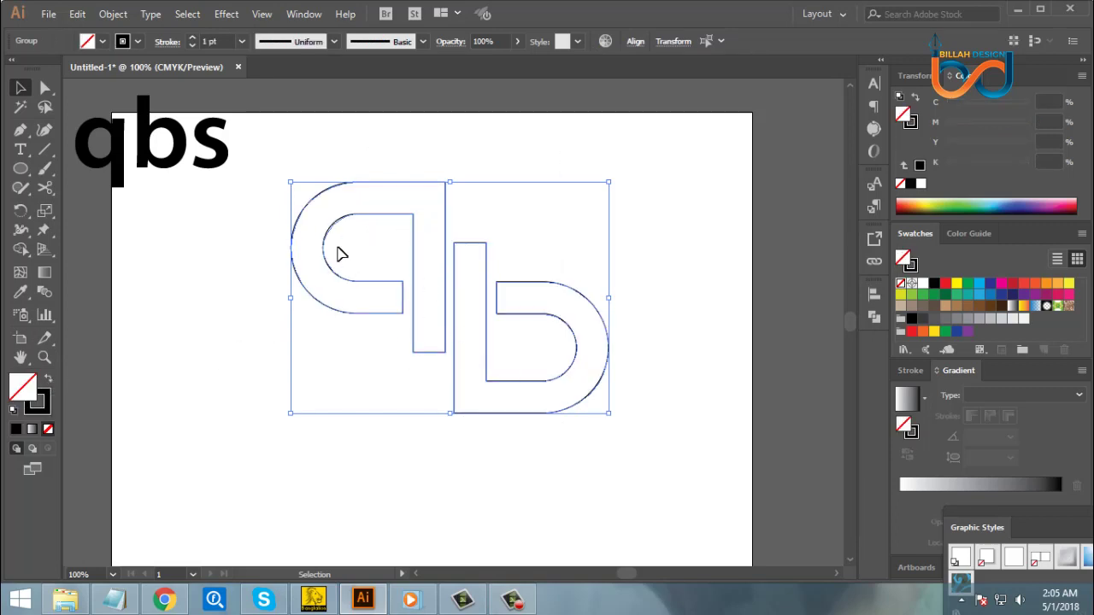
- Give the q and b outlines a 12 pt black stroke aligned to the inside
left_click(193, 40)
left_click(193, 39)
left_click(193, 39)
left_click(193, 40)
left_click(193, 40)
left_click(193, 39)
left_click(193, 39)
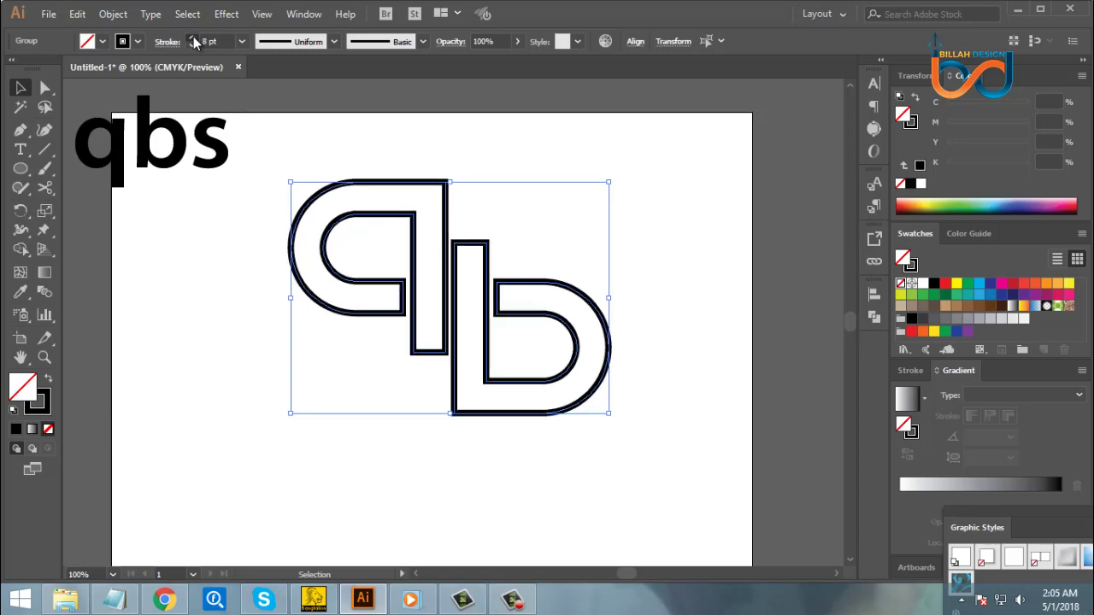
left_click(193, 39)
left_click(193, 39)
left_click(193, 39)
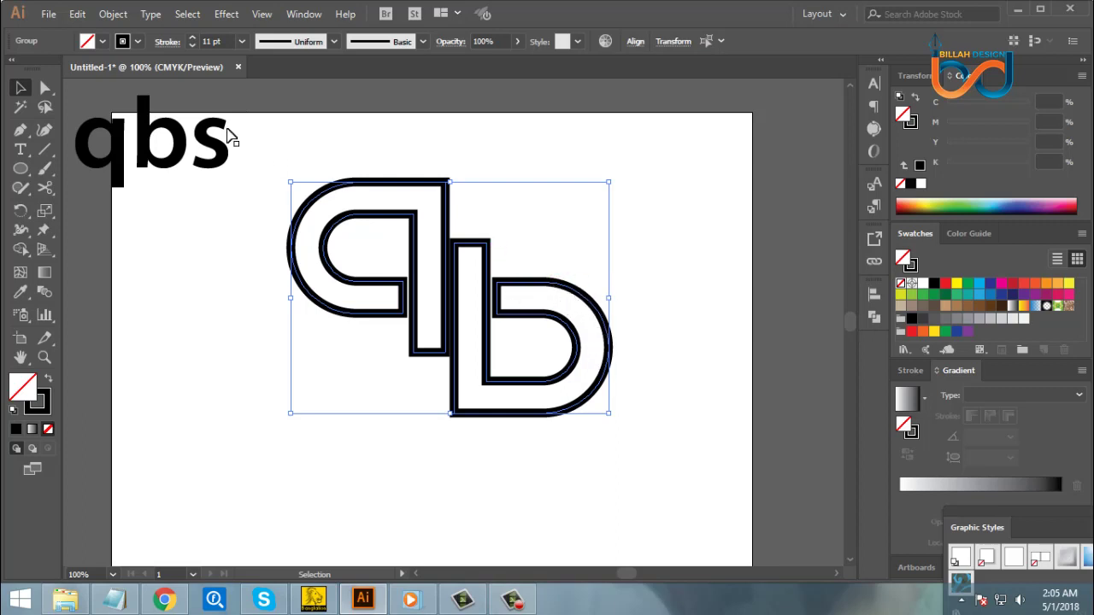
left_click(167, 41)
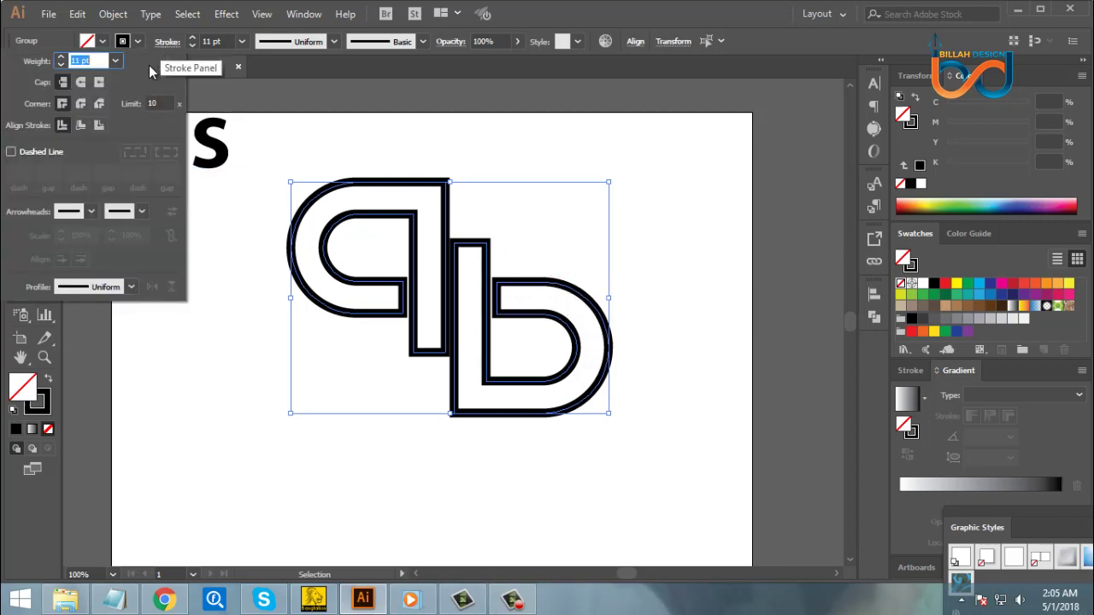
left_click(80, 126)
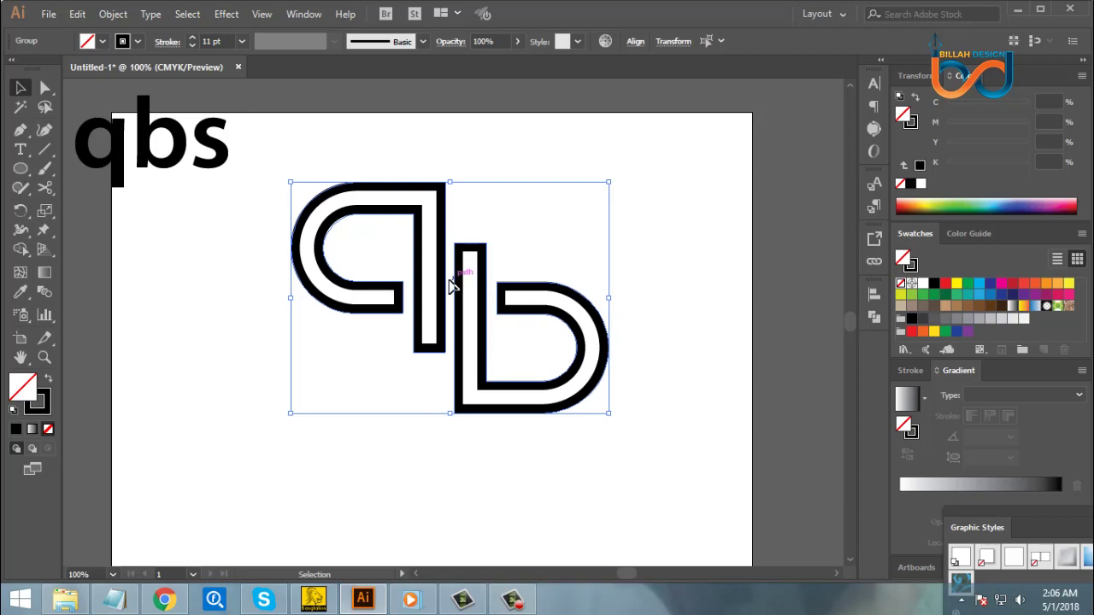
left_click(192, 41)
left_click(192, 40)
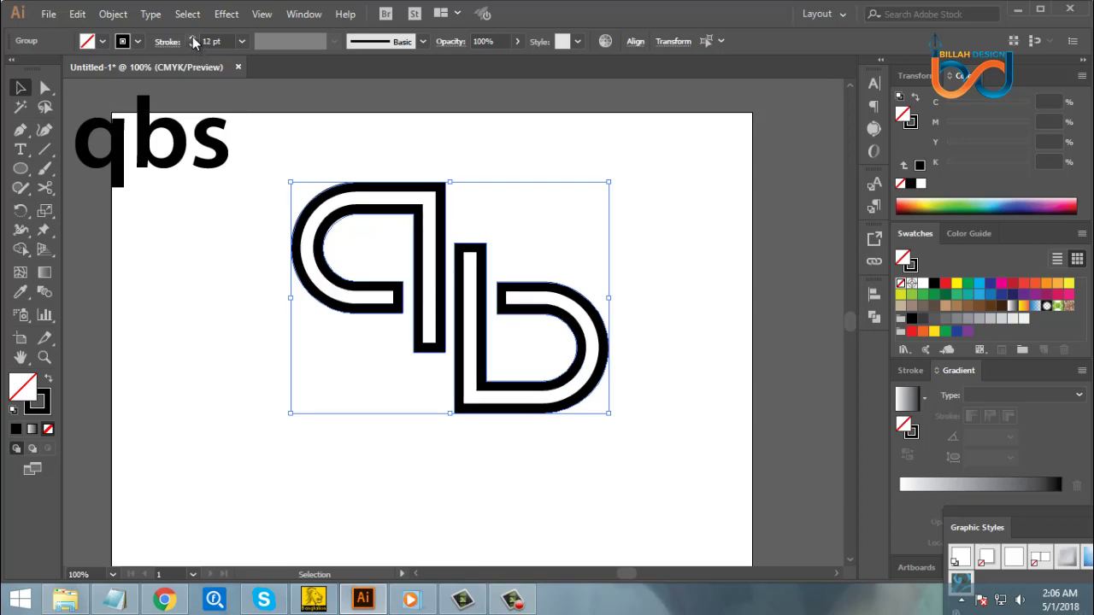
left_click(192, 45)
- Marquee-select both the q and b shapes
left_click(605, 469)
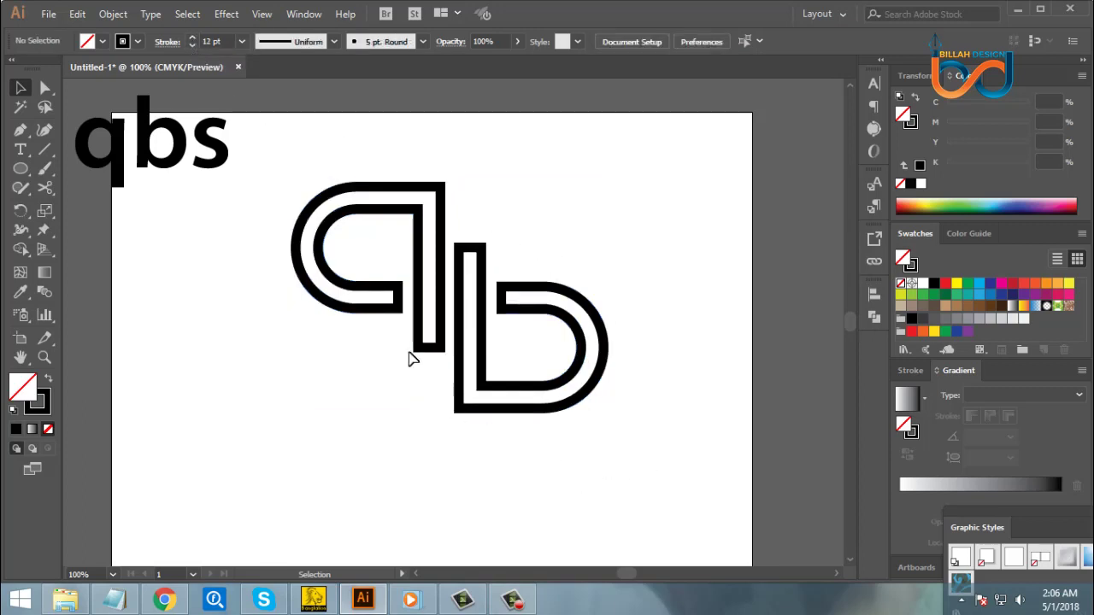
left_click(405, 304)
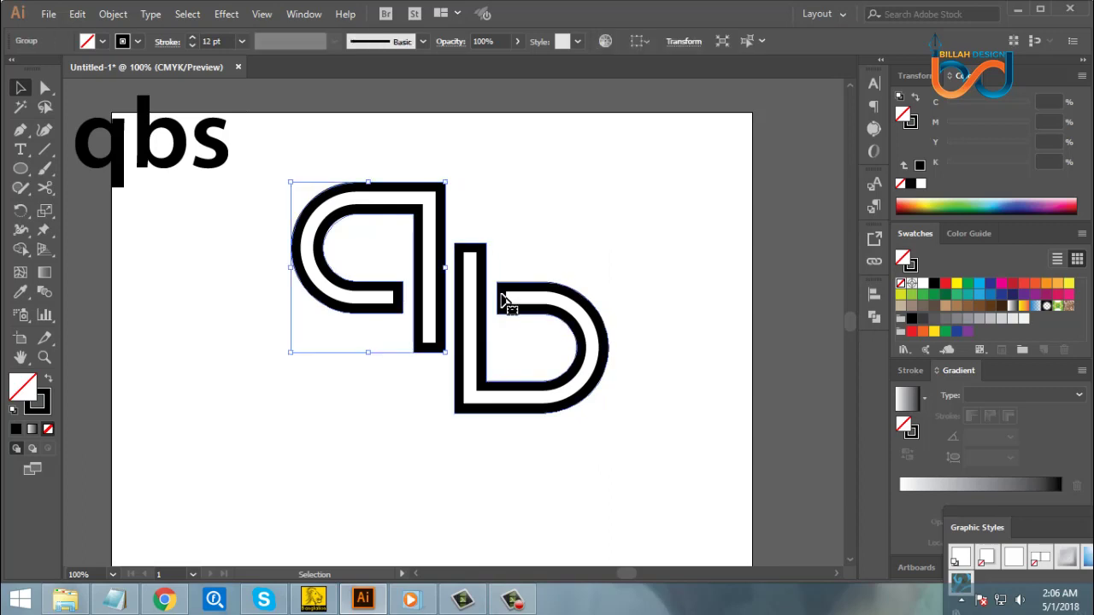
left_click(506, 299)
left_click(579, 488)
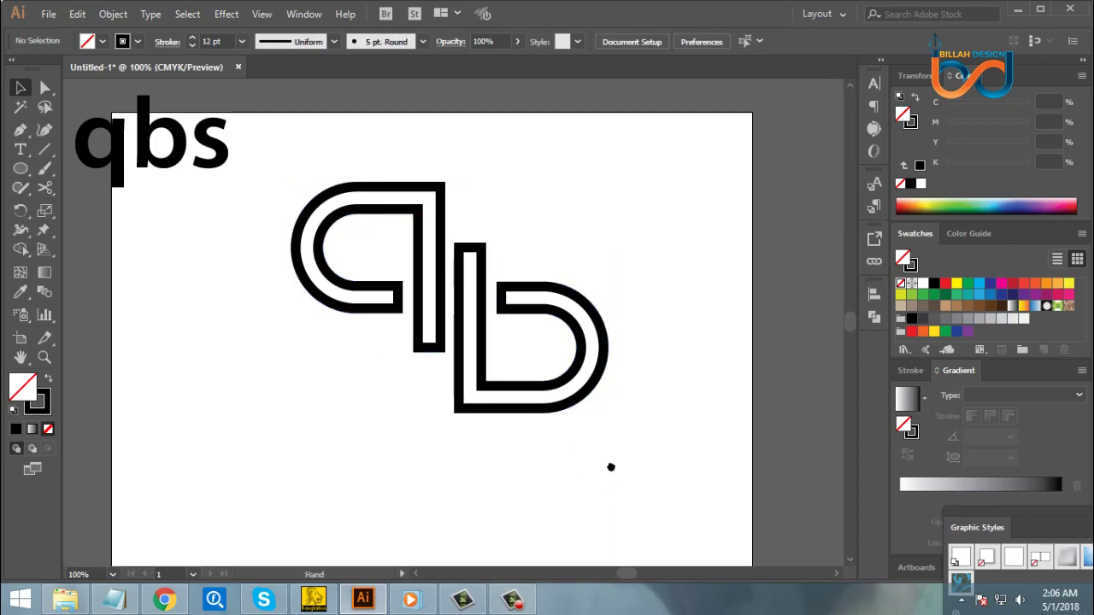
scroll(611, 464, "up", 1)
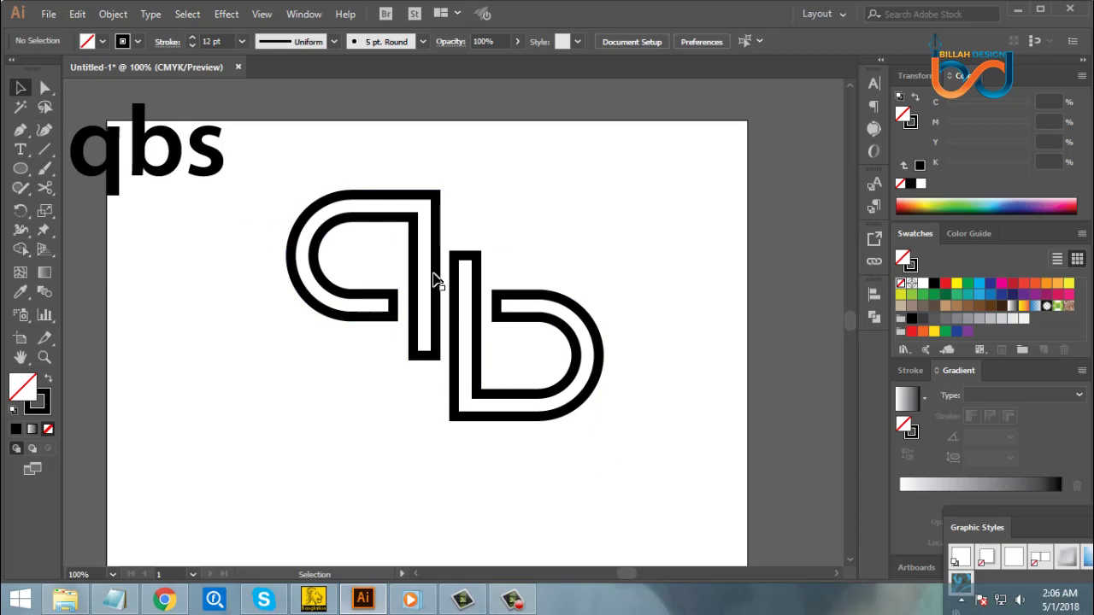
left_click(464, 258)
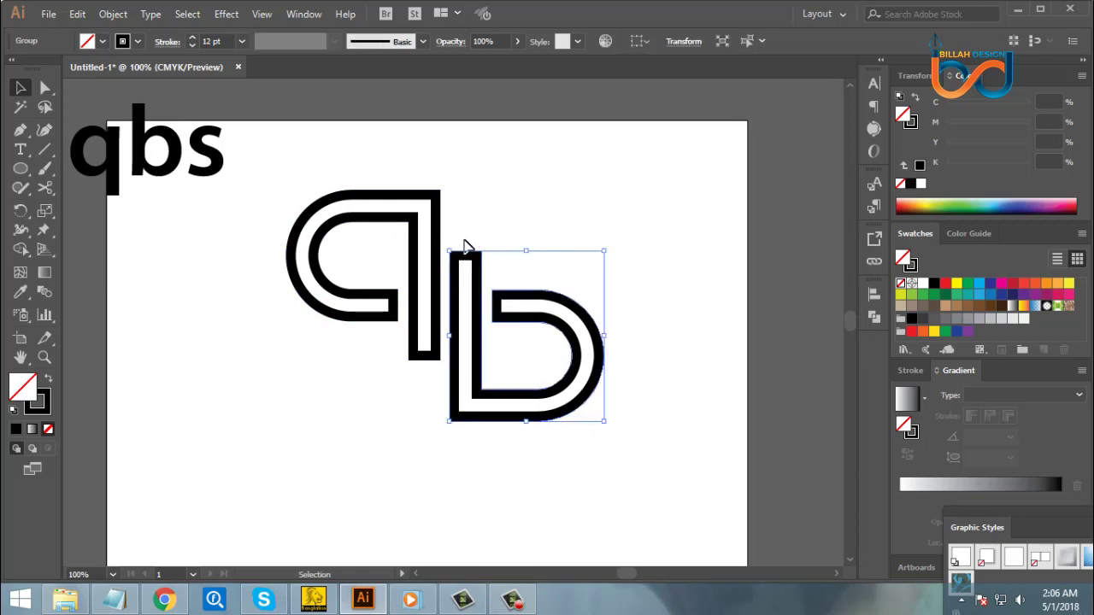
left_click(496, 289)
left_click(485, 292)
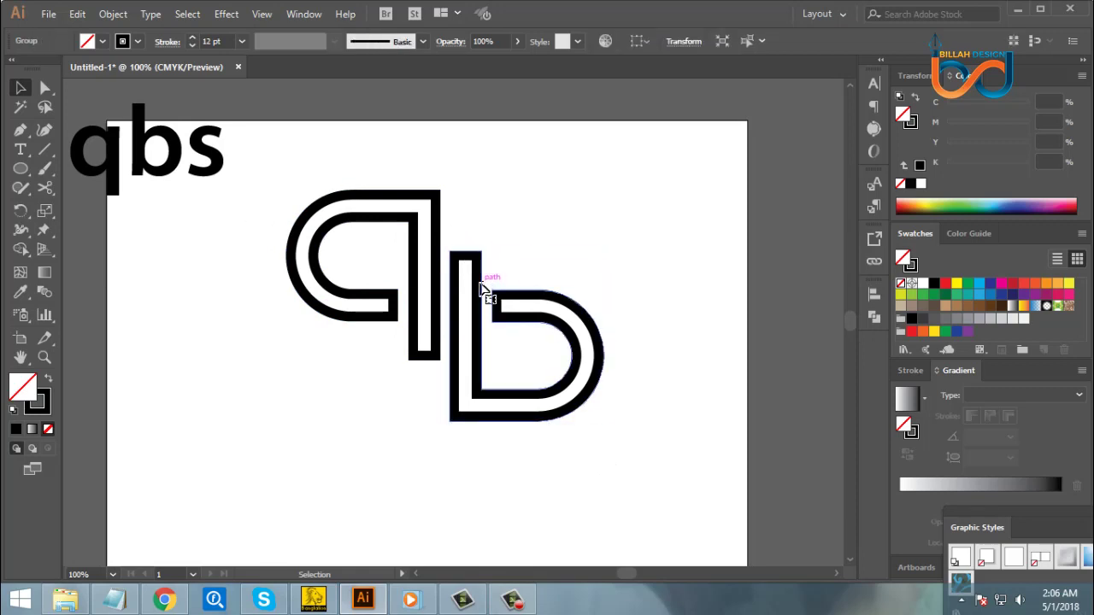
left_click(485, 208)
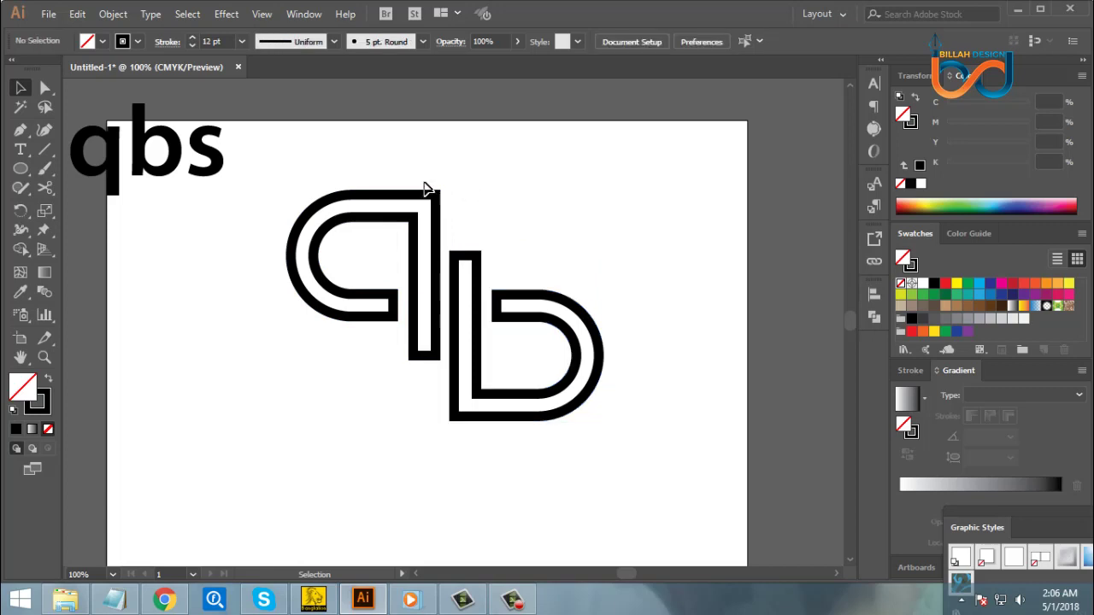
left_click_drag(356, 152, 523, 393)
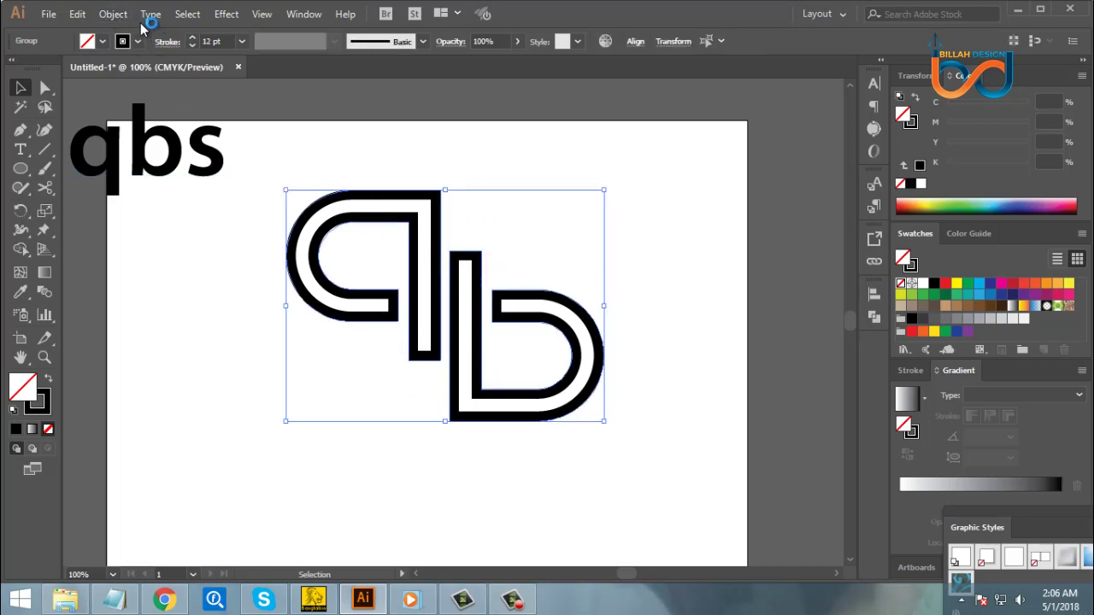
- Expand the strokes into filled shapes with Object > Expand Appearance
left_click(112, 14)
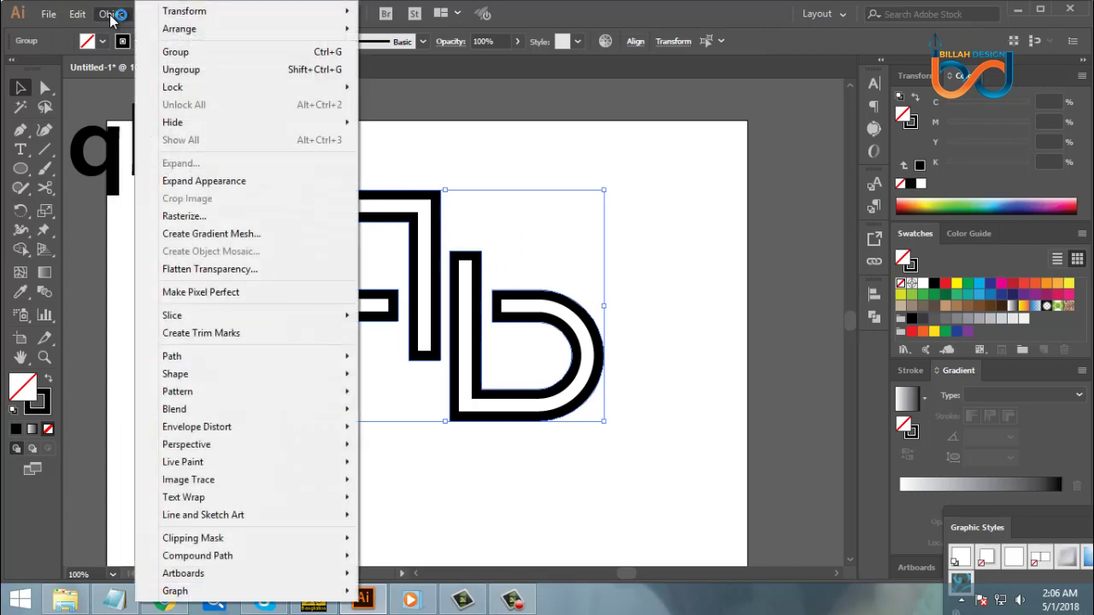
left_click(192, 181)
left_click(660, 409)
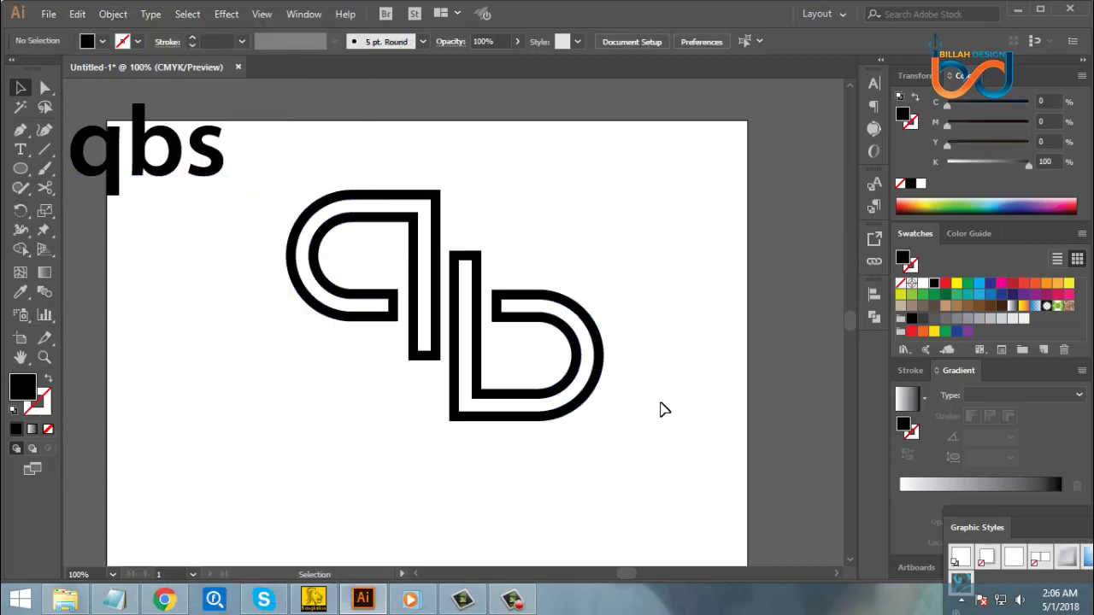
key("space")
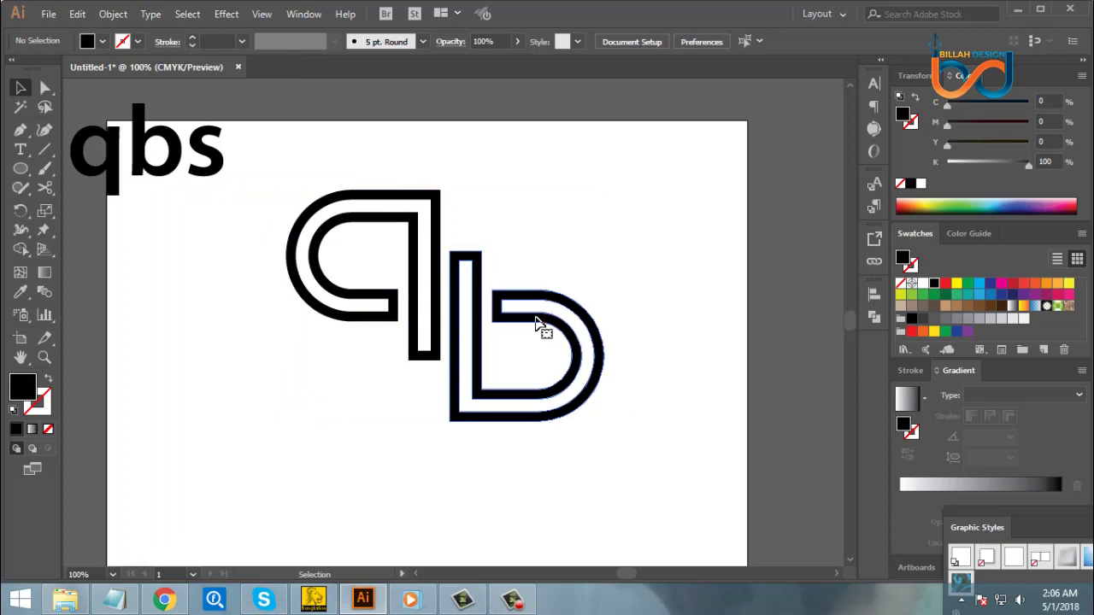
- Nudge the b group four steps left so its stem interlocks with the q's stem
left_click(542, 325)
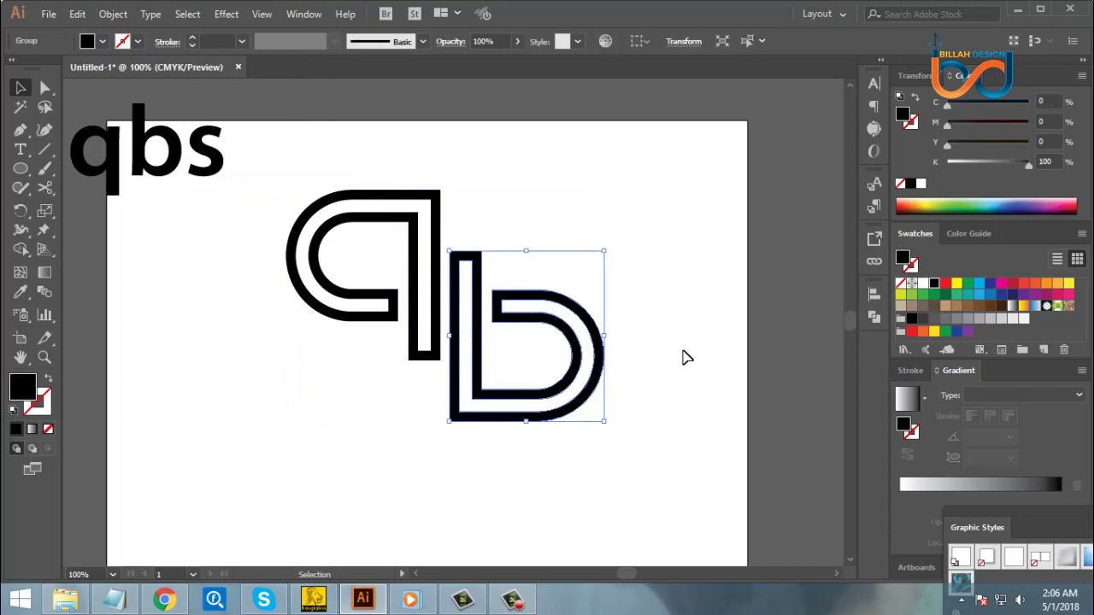
key("Left")
key("Left")
key("Left")
key("Left")
key("Left")
key("Left")
key("Left")
key("Left")
key("Left")
key("Left")
key("Left")
key("Left")
key("Left")
key("Left")
key("Left")
key("Left")
key("Left")
key("Left")
key("Left")
key("Left")
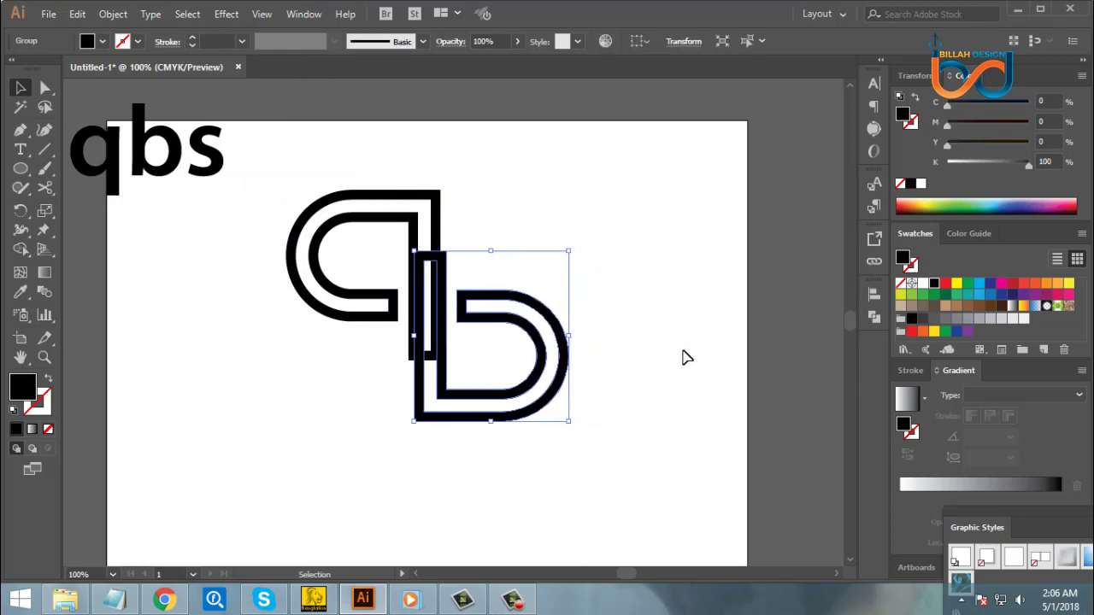
key("Left")
key("Left")
key("Left")
key("Left")
key("Left")
key("Left")
key("Left")
key("Left")
key("Left")
key("Left")
key("Left")
key("Left")
key("Left")
key("Left")
key("Left")
key("Left")
key("Left")
key("Left")
key("Left")
key("Left")
key("Left")
key("Left")
key("Left")
key("Left")
key("Left")
key("Left")
key("Left")
key("Left")
key("Left")
key("Left")
key("Left")
key("Left")
key("Left")
key("Left")
key("Left")
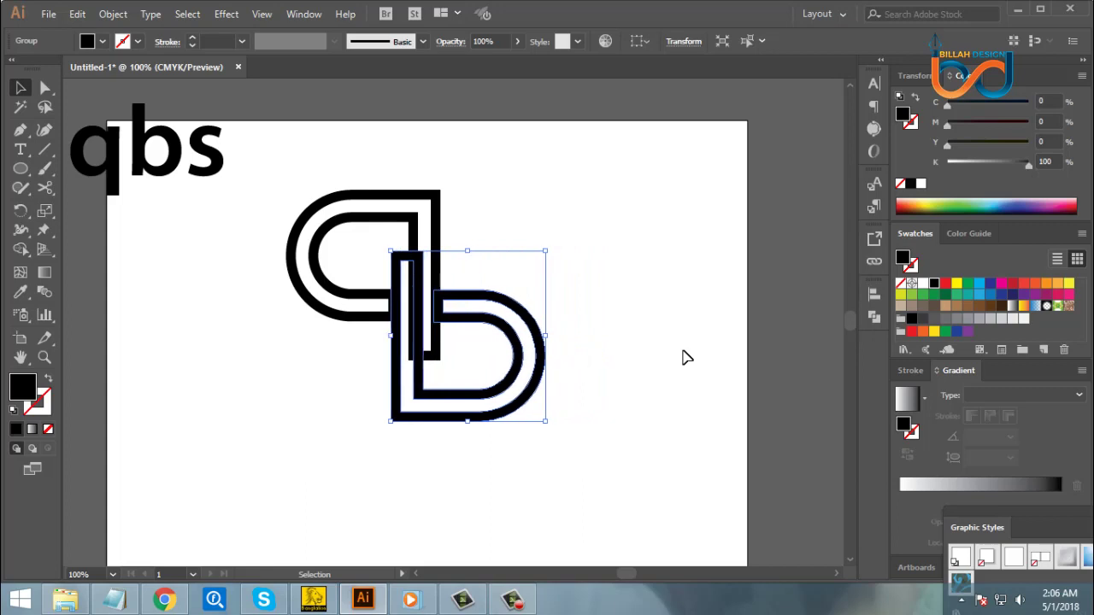
key("Left")
key("Left")
key("Left")
key("Left")
key("Left")
key("Left")
key("Left")
key("Left")
key("Left")
key("Left")
key("Left")
key("Left")
key("Left")
key("Left")
key("Left")
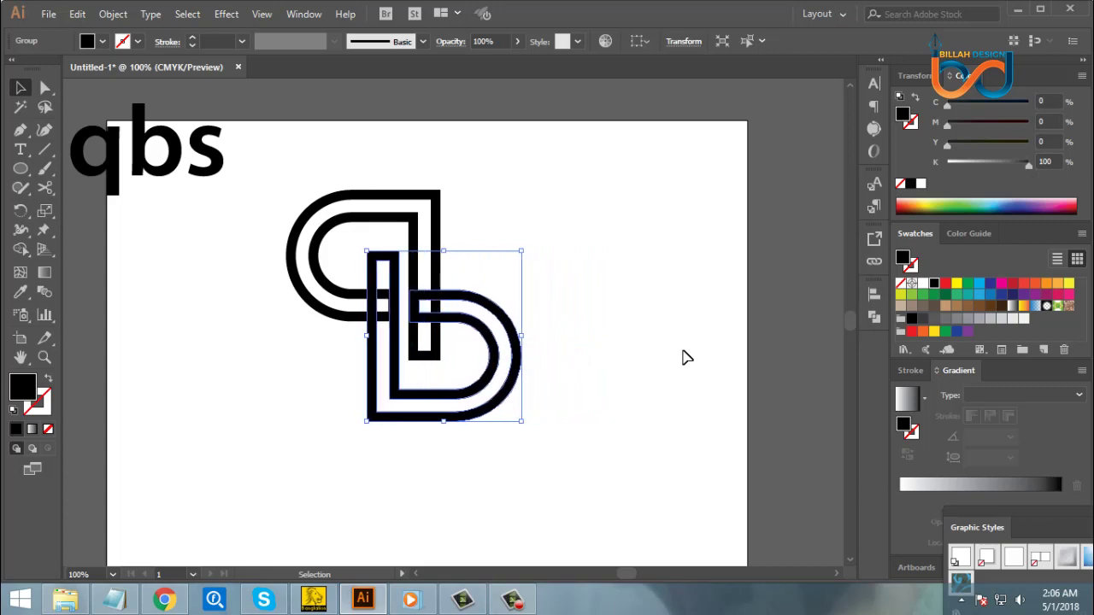
key("Left")
key("Left")
left_click(643, 357)
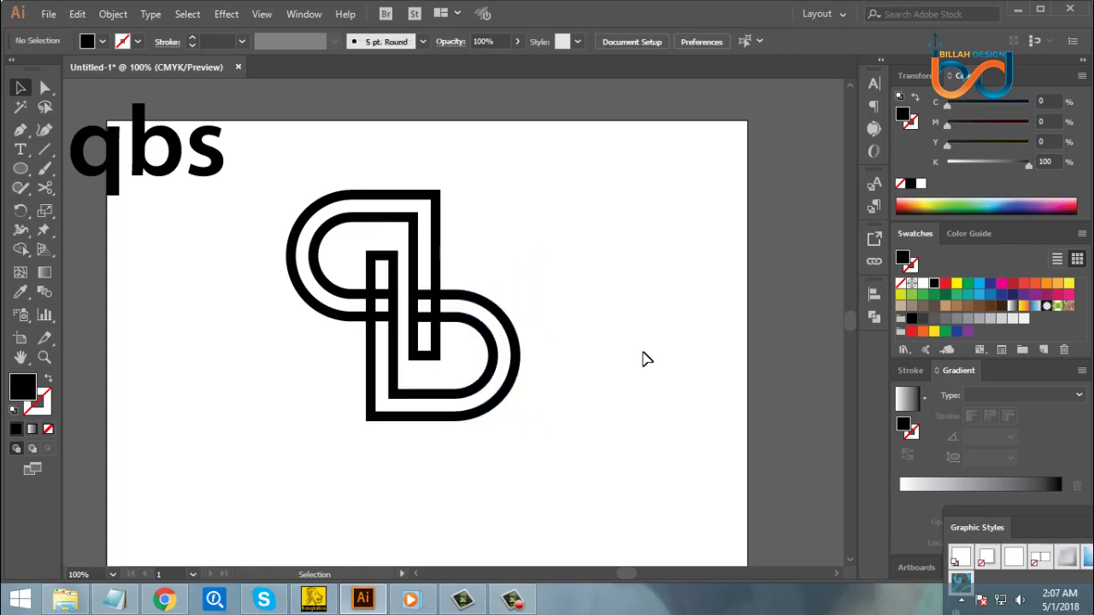
key("ctrl+equal")
key("ctrl+equal")
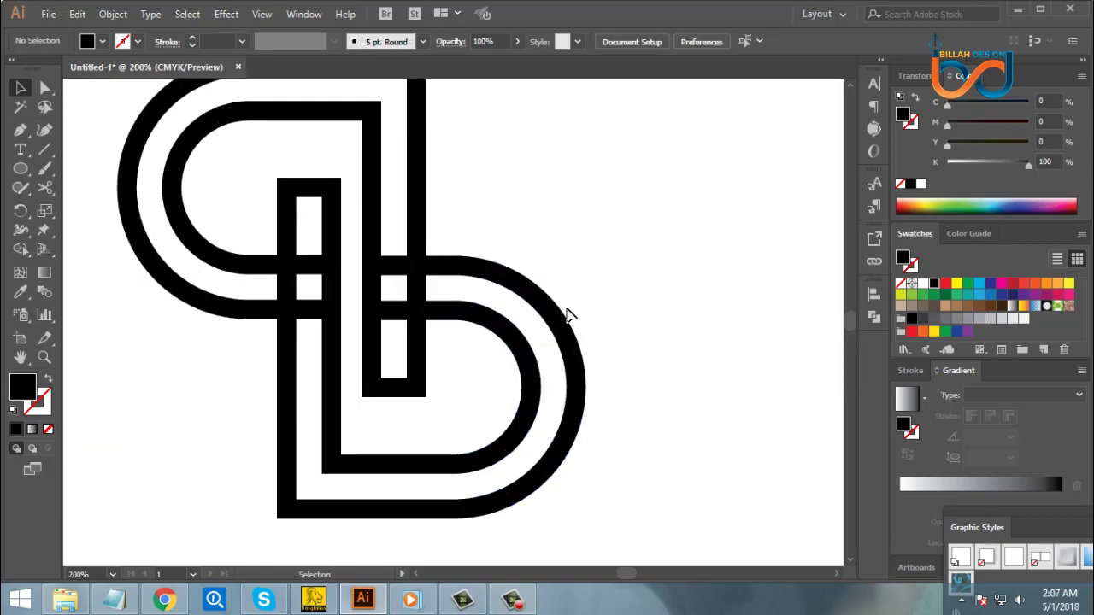
- Try sending the b group behind the q strokes, undoing both attempts
left_click_drag(520, 246, 569, 285)
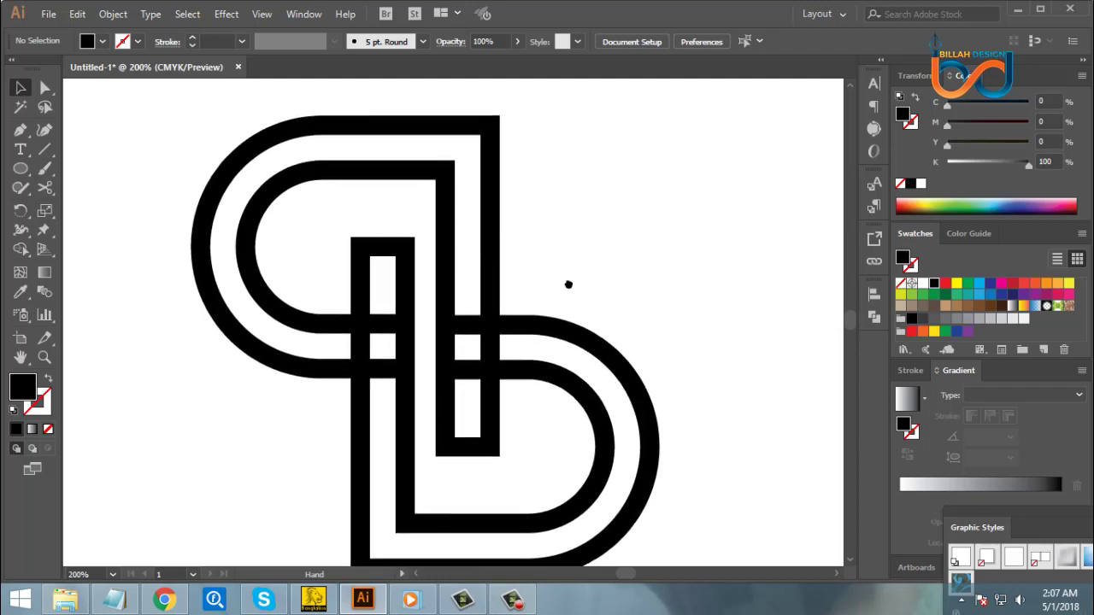
left_click(556, 309)
key("ctrl+shift+bracketleft")
left_click(556, 299)
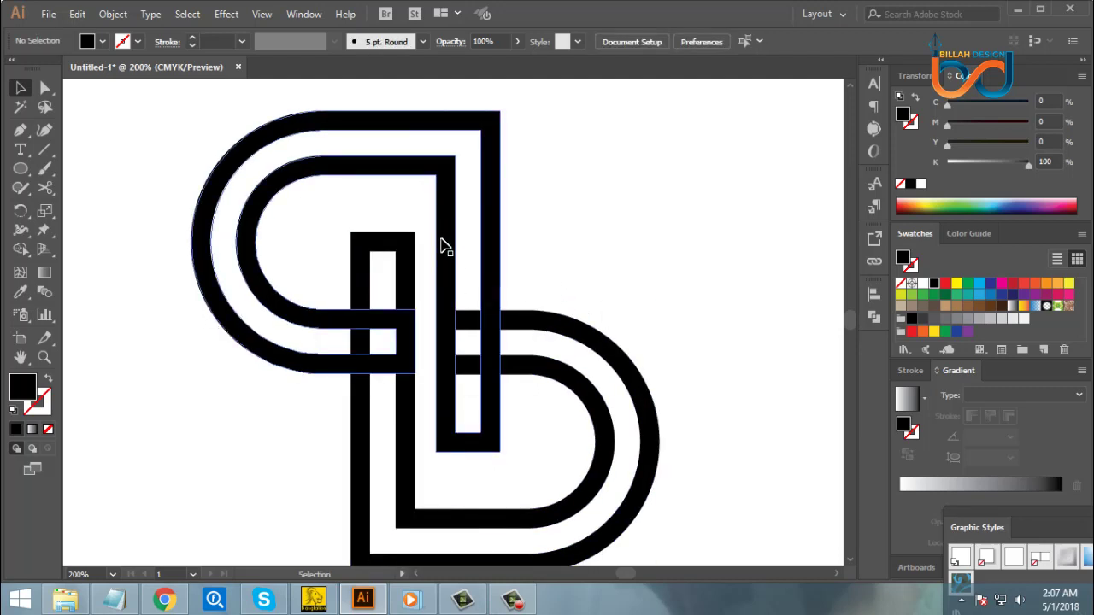
key("ctrl+z")
left_click(534, 329)
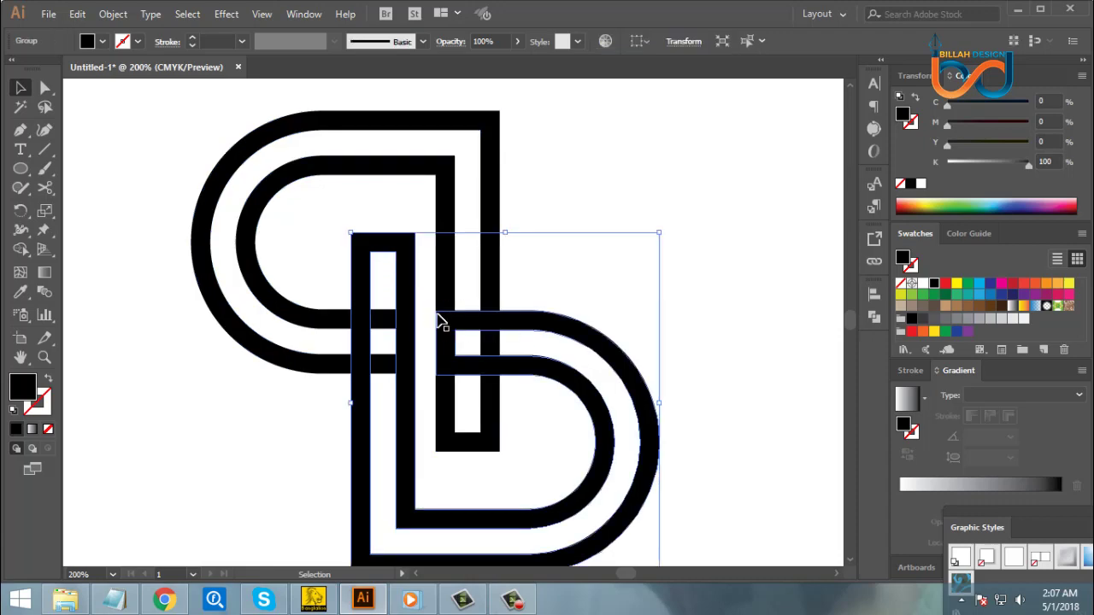
key("ctrl+shift+bracketleft")
left_click(547, 253)
key("ctrl+z")
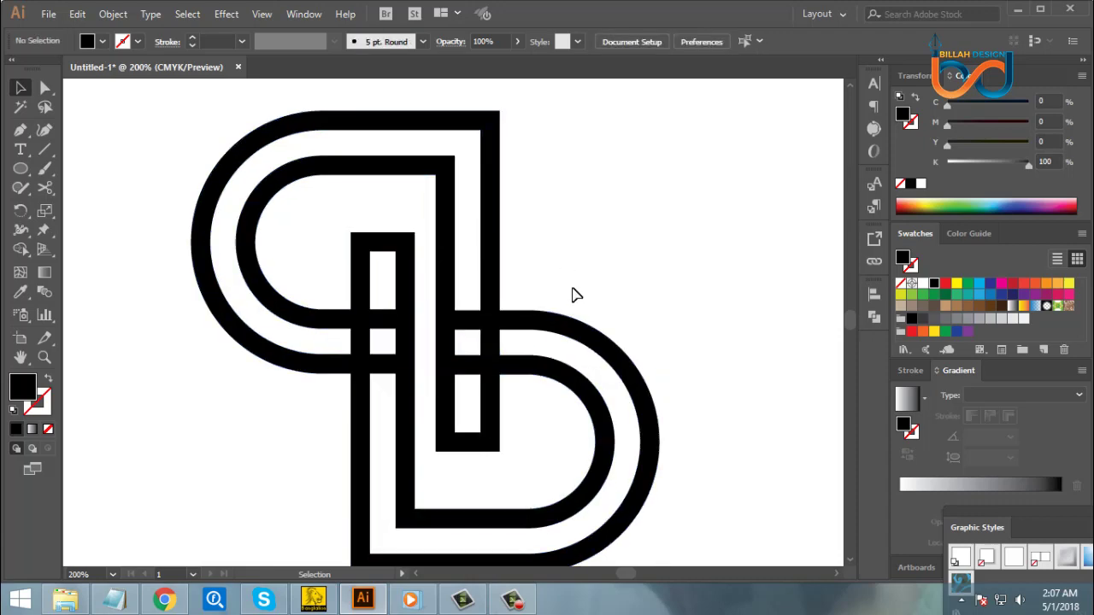
- Send the b group backward again so the q's strokes cross over it
key("space")
left_click_drag(569, 433, 573, 409)
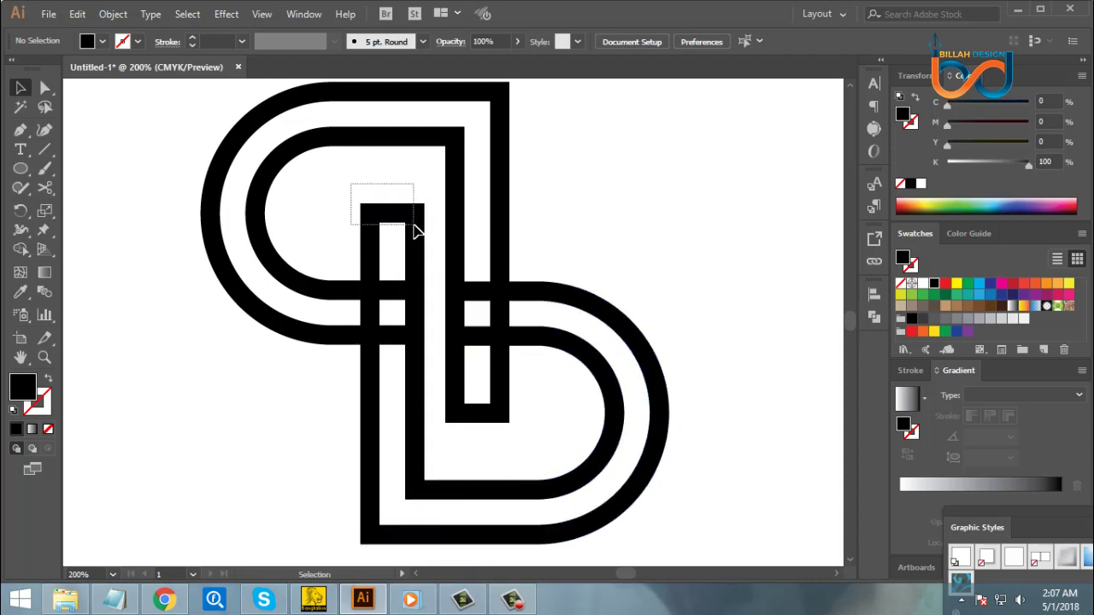
left_click(419, 235)
key("ctrl+shift+bracketleft")
left_click(527, 393)
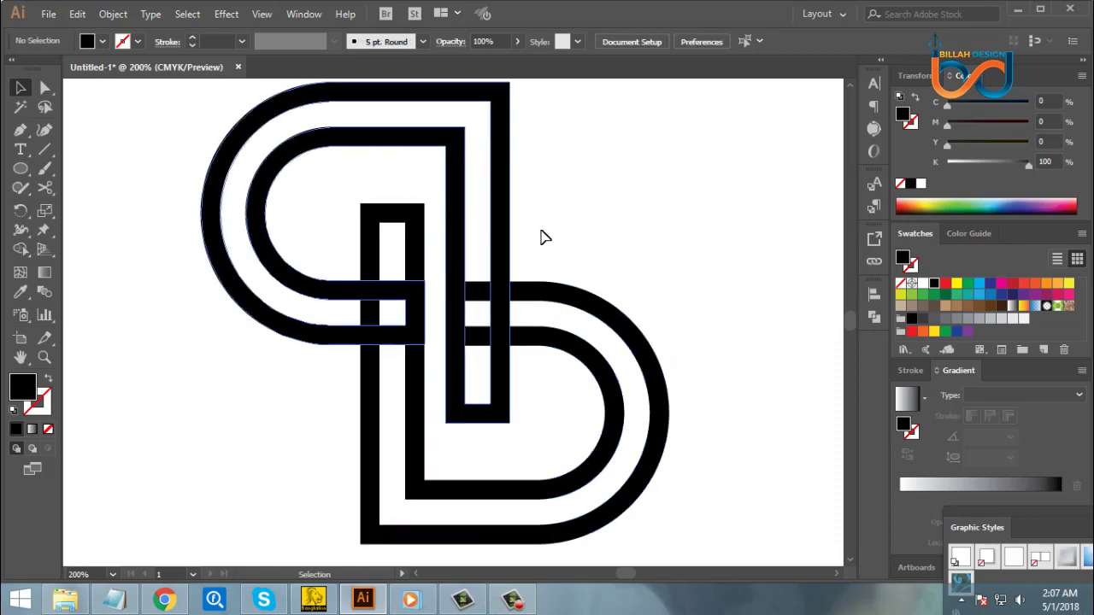
key("space")
left_click_drag(592, 228, 592, 251)
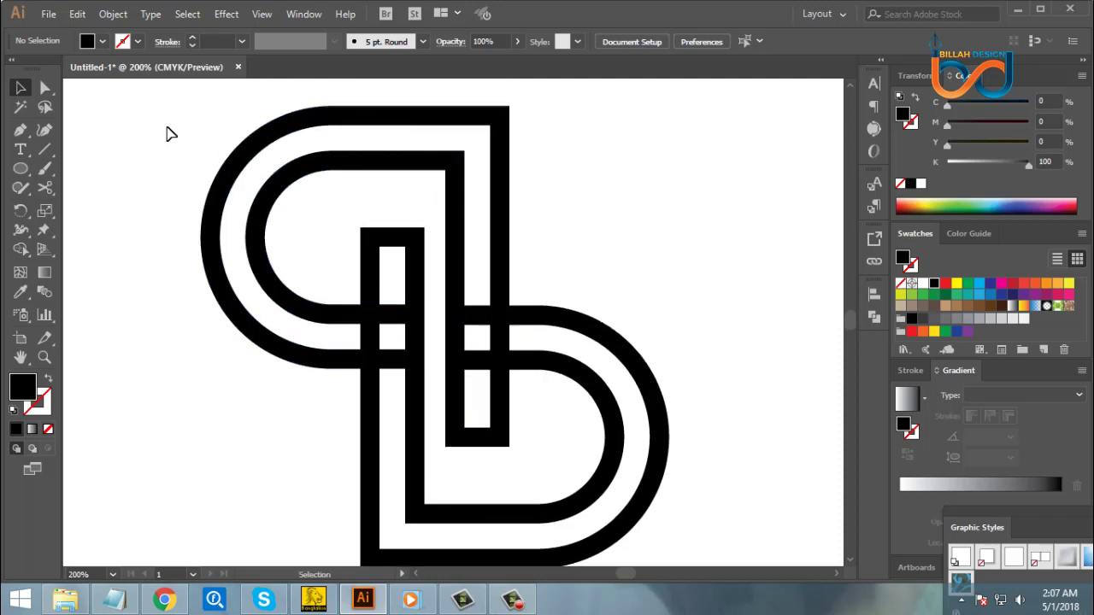
left_click(46, 88)
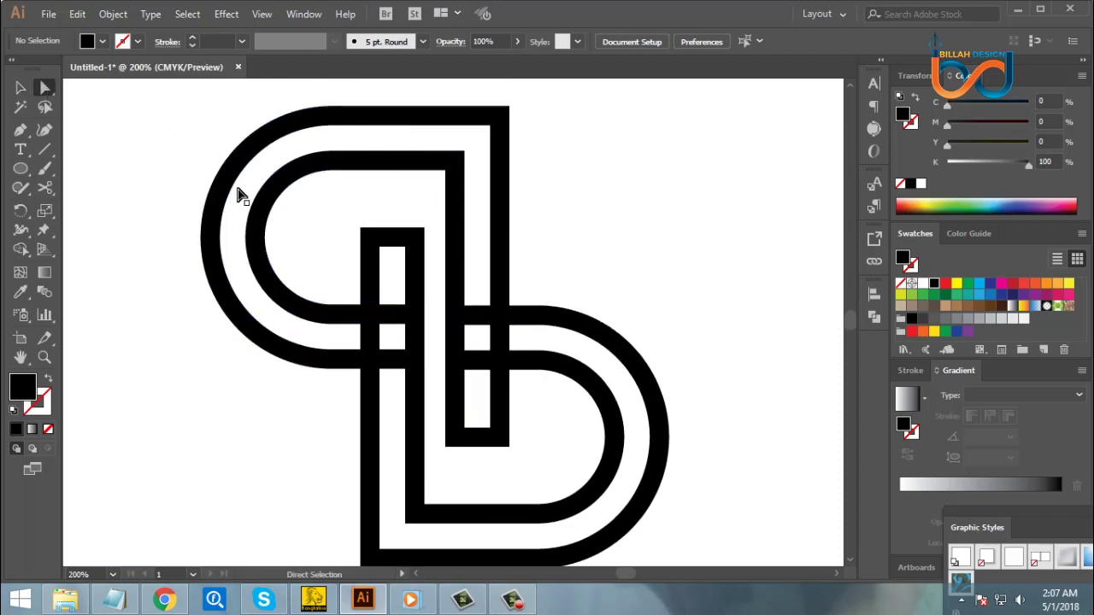
- Raise the top anchors of the b's stem with Shift+Up
left_click_drag(320, 203, 425, 258)
left_click(333, 225)
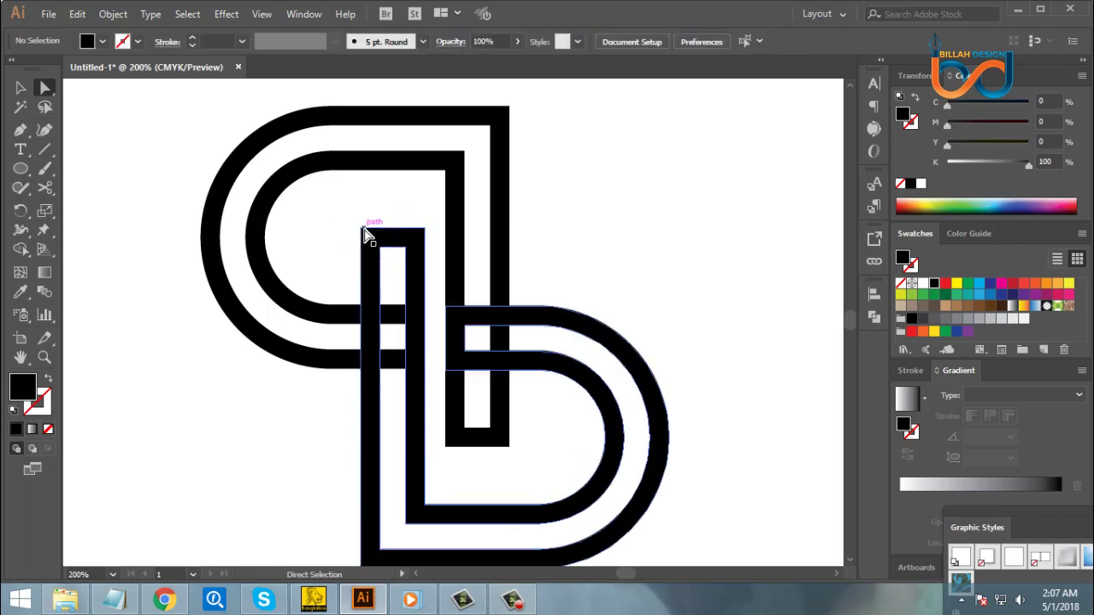
left_click_drag(338, 214, 433, 264)
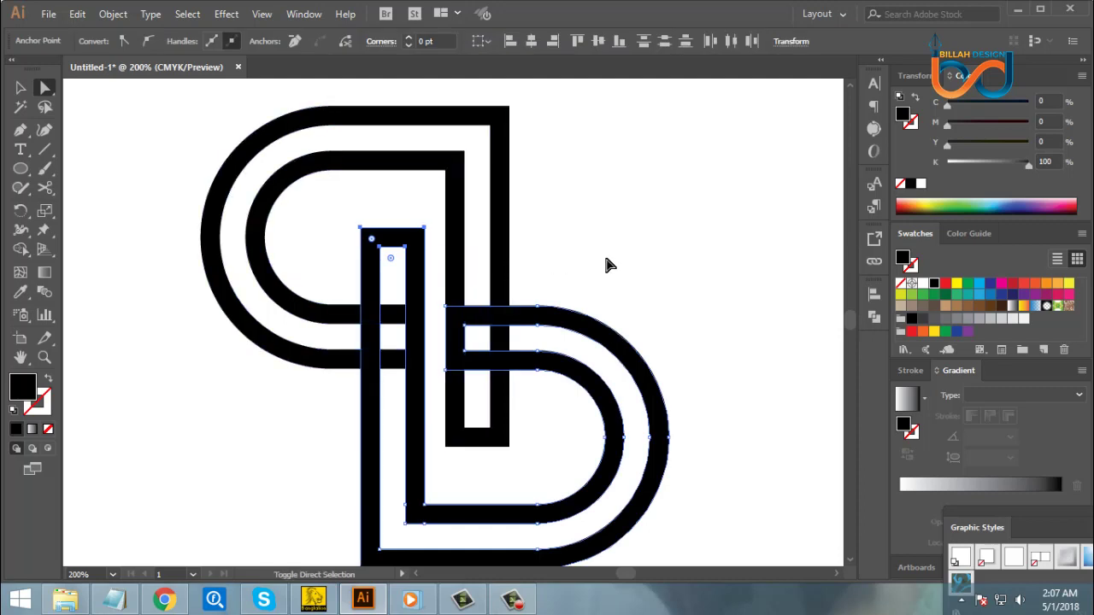
key("shift+Up")
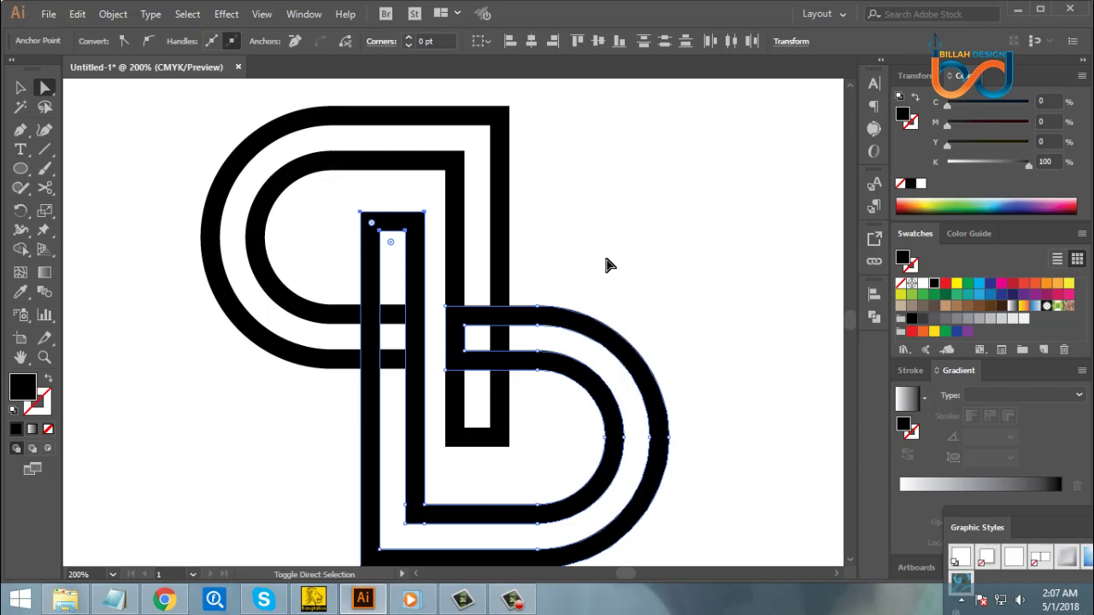
key("shift+Up")
key("shift+Up")
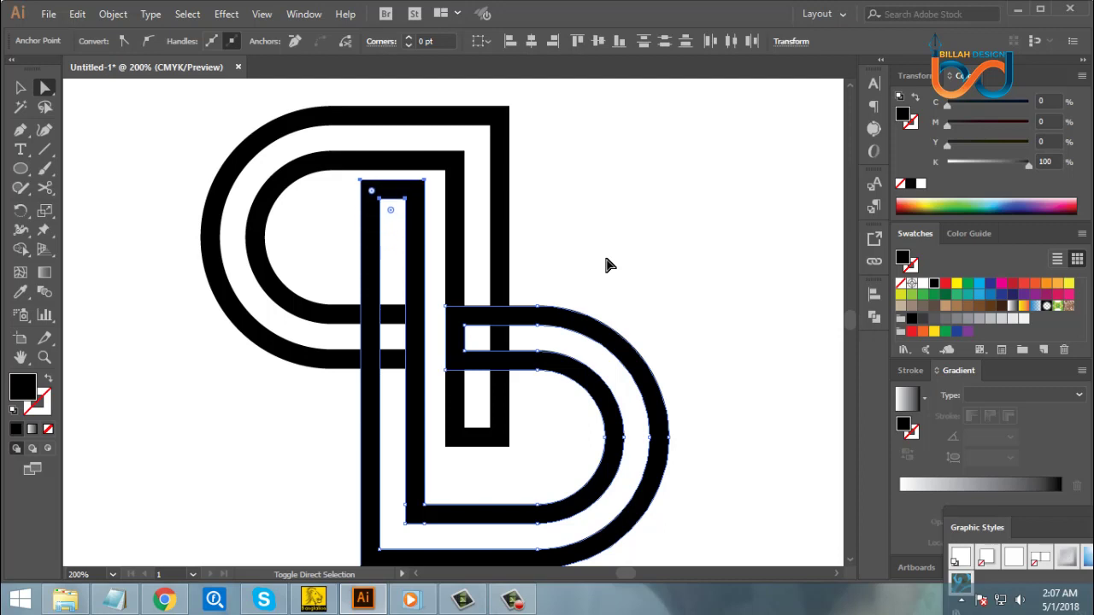
key("ctrl+z")
left_click(528, 432)
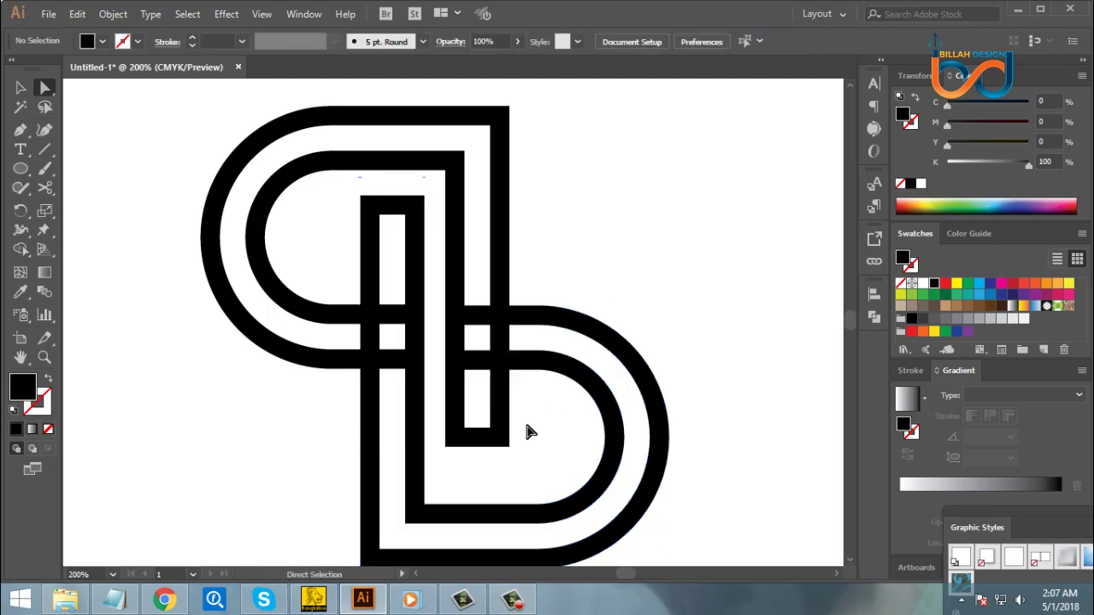
- Lengthen the q's stem downward by moving its bottom anchors with Shift+Down
left_click_drag(435, 466, 535, 424)
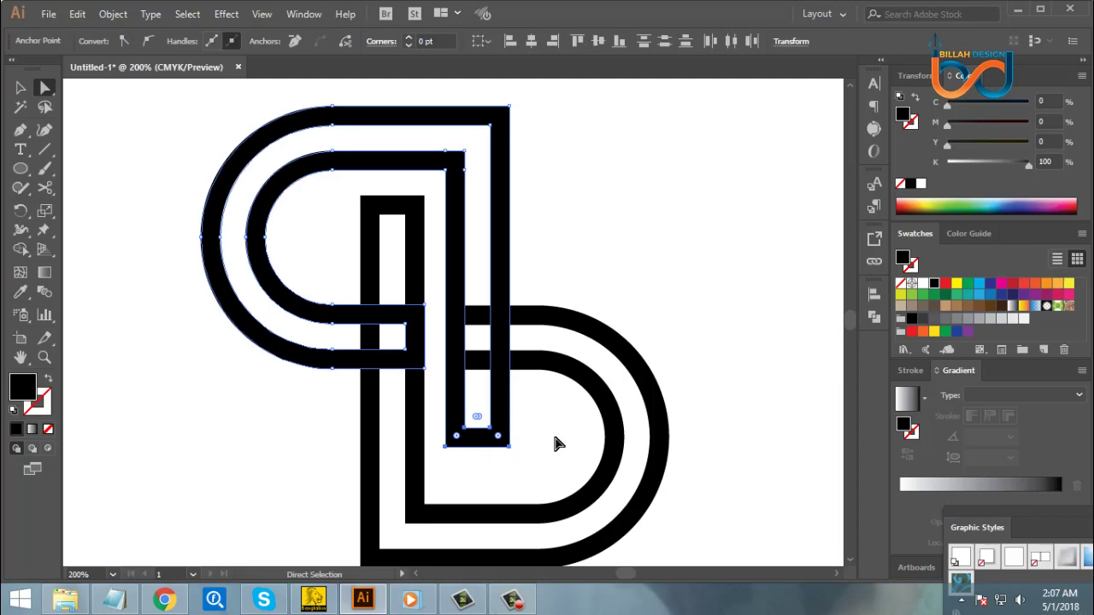
key("ctrl")
key("shift+Down")
key("shift+Down")
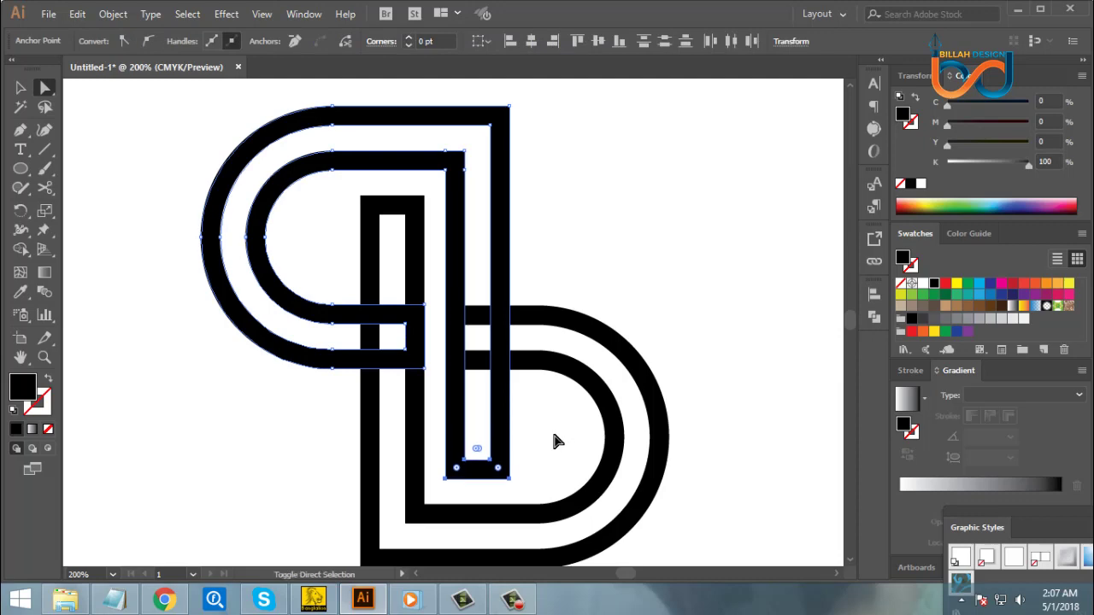
left_click(551, 426)
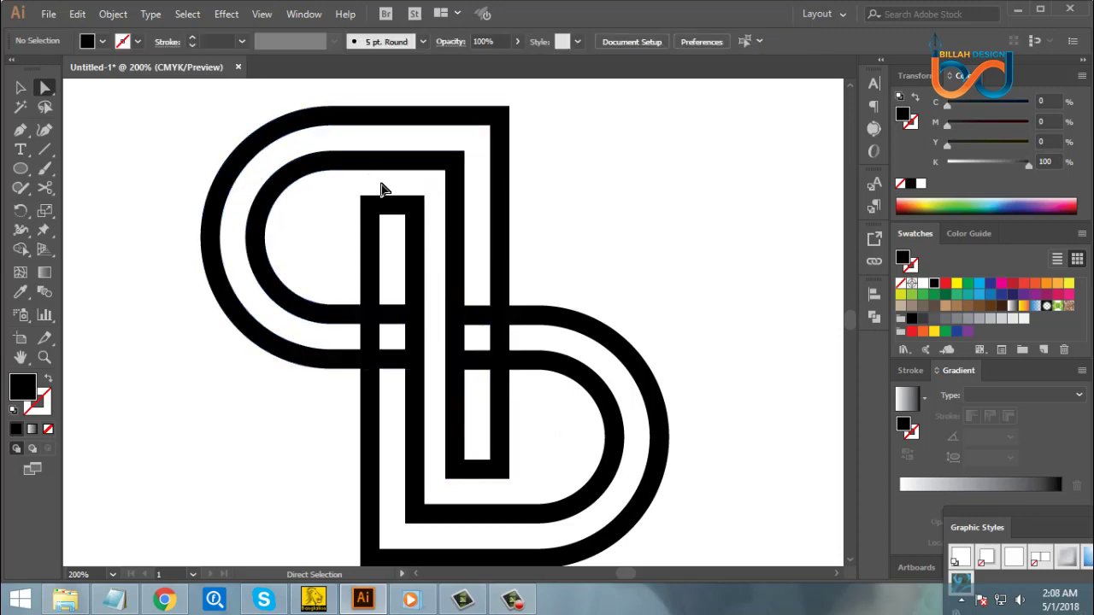
- Nudge the b stem top up and the q stem bottom down slightly more
left_click_drag(340, 187, 437, 229)
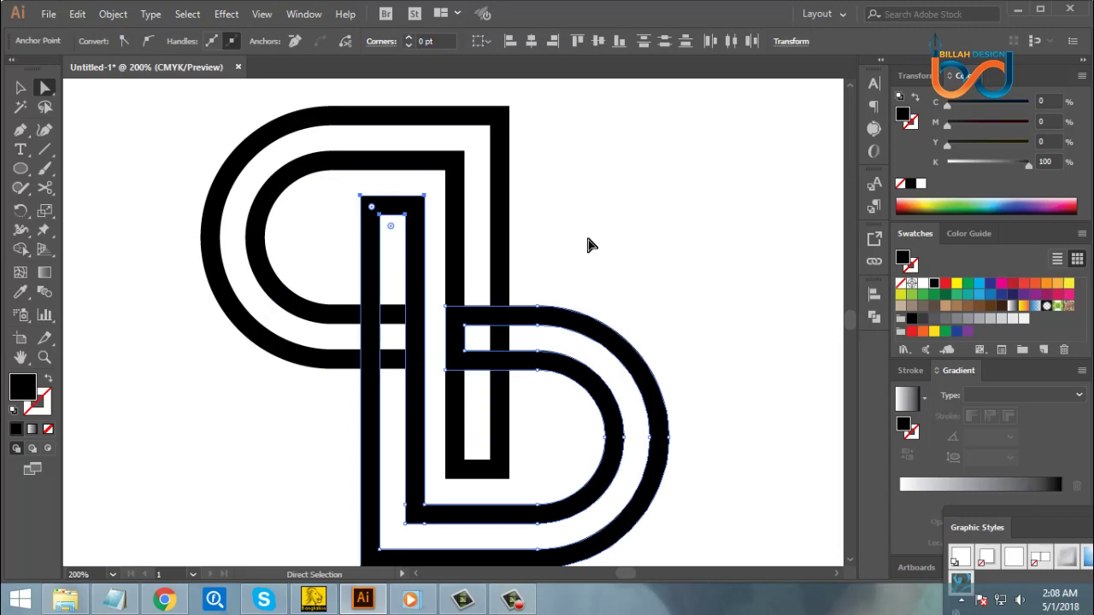
key("Up")
key("Up")
key("Up")
key("Up")
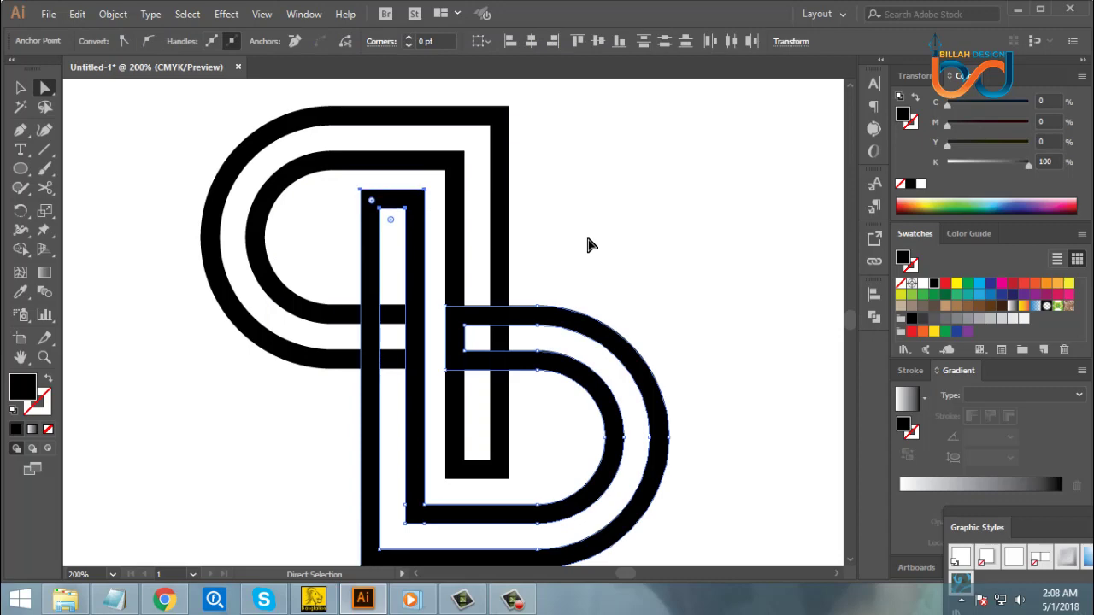
left_click_drag(434, 491, 532, 454)
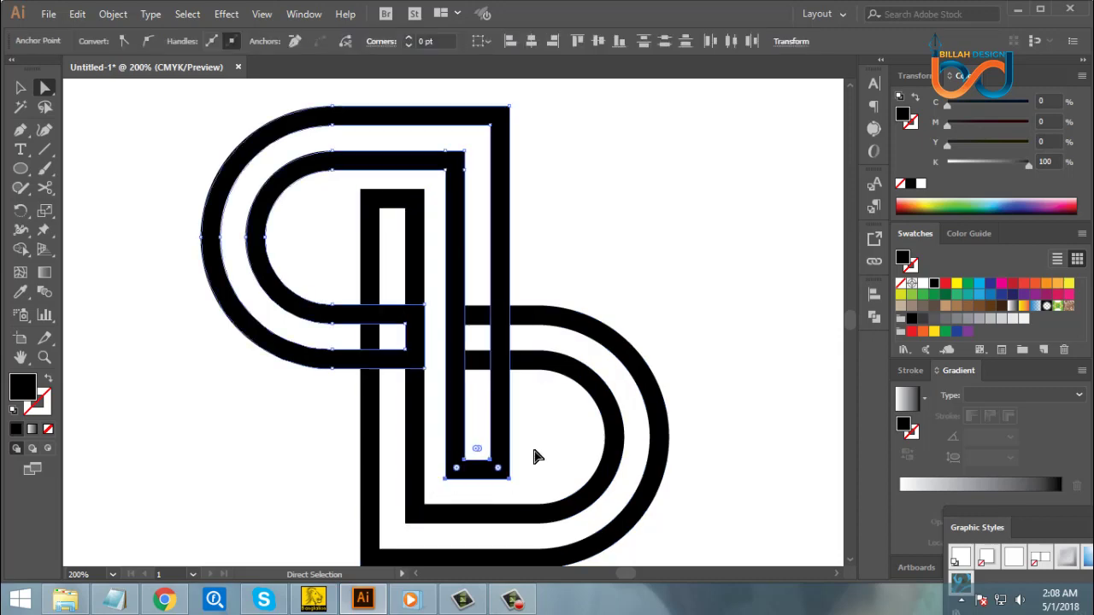
key("Down")
key("Down")
key("Down")
key("Down")
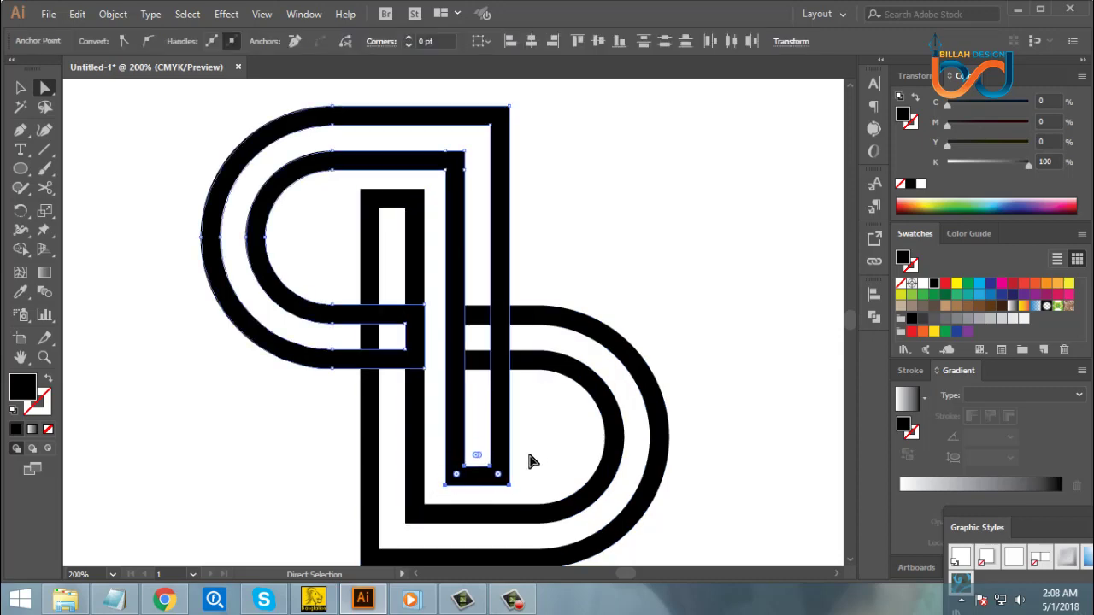
left_click(530, 463)
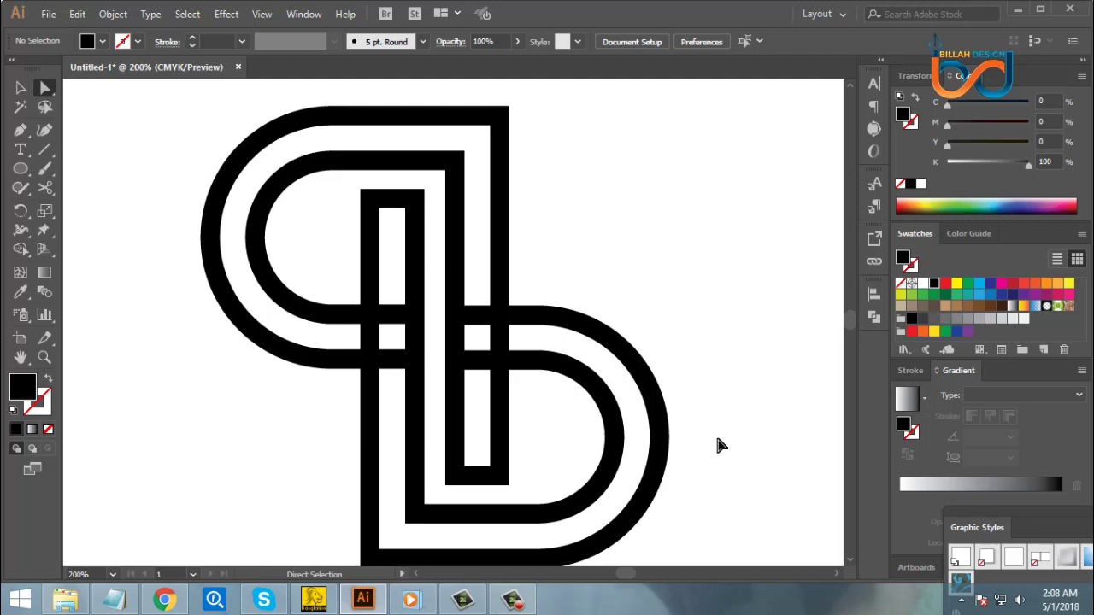
key("ctrl+minus")
key("ctrl+minus")
key("ctrl+minus")
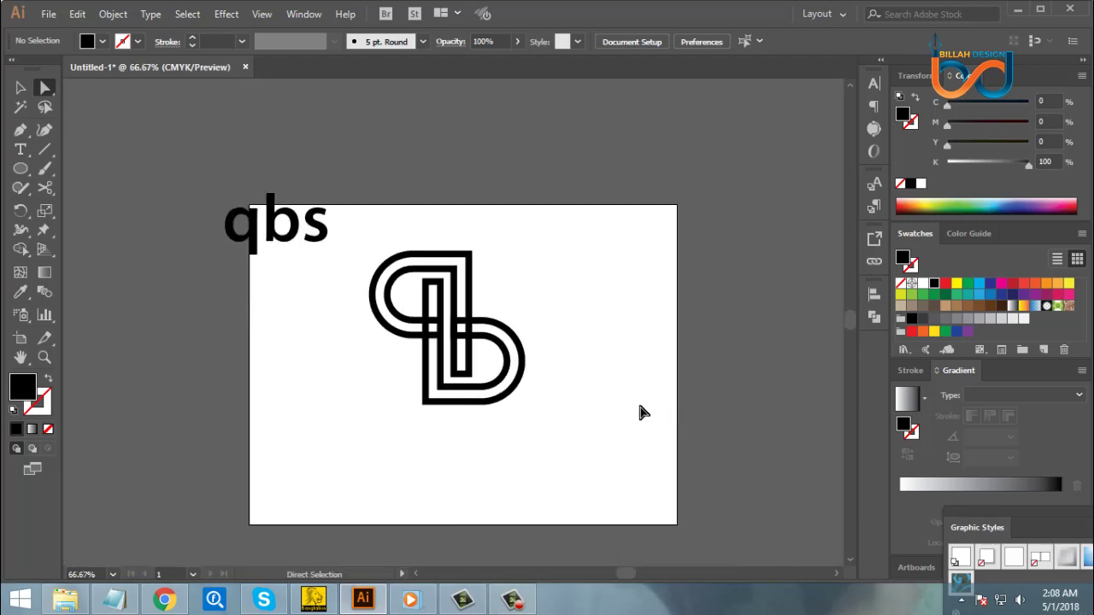
- Select the q and b paths in turn to check them
left_click_drag(608, 402, 606, 395)
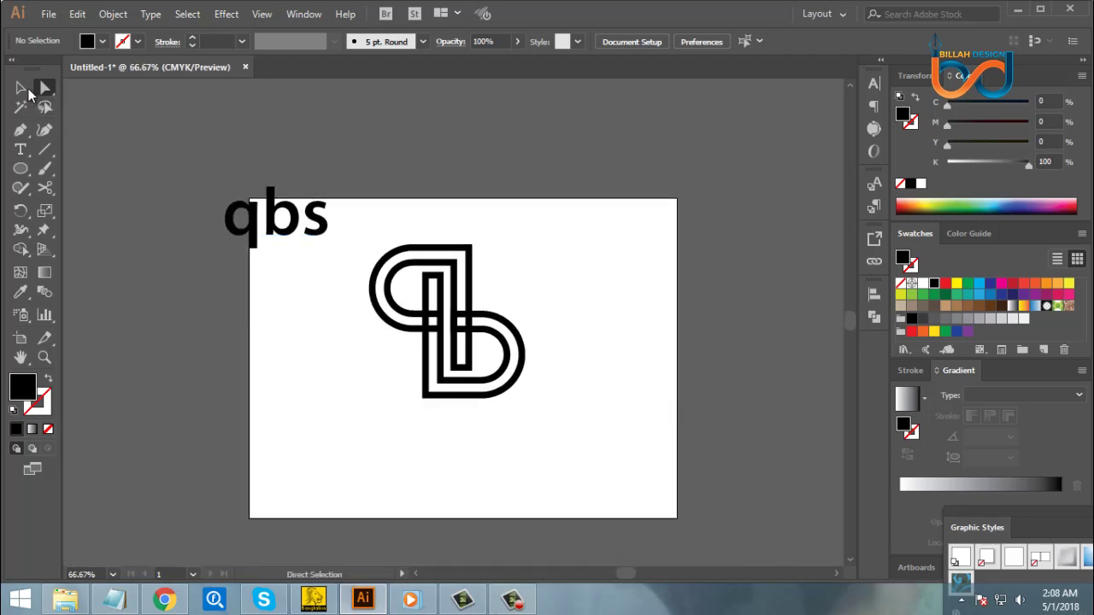
left_click(24, 88)
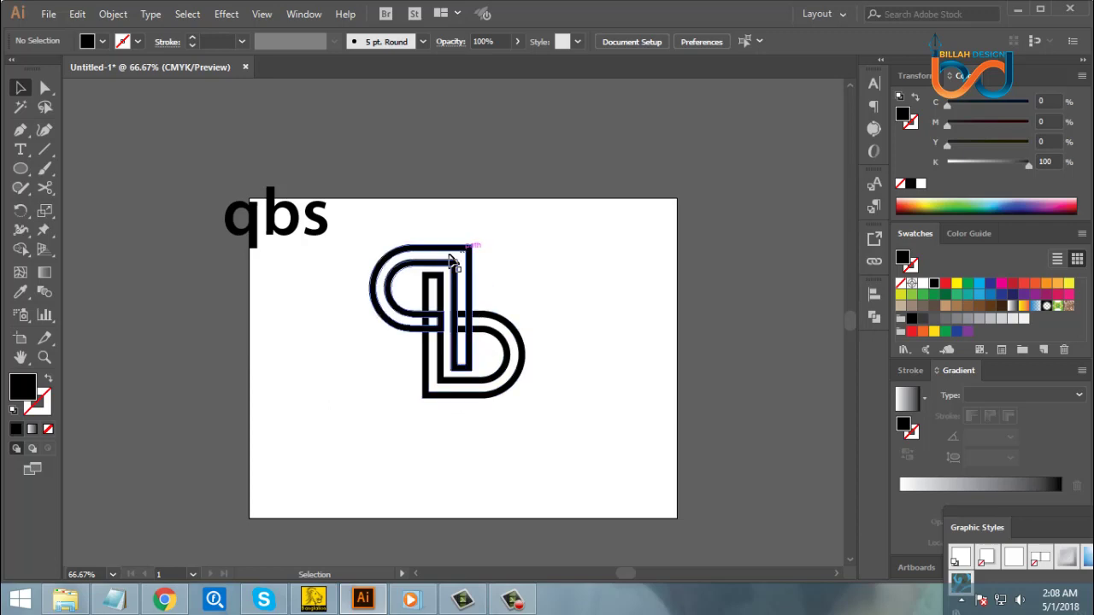
left_click(419, 267)
left_click(523, 331)
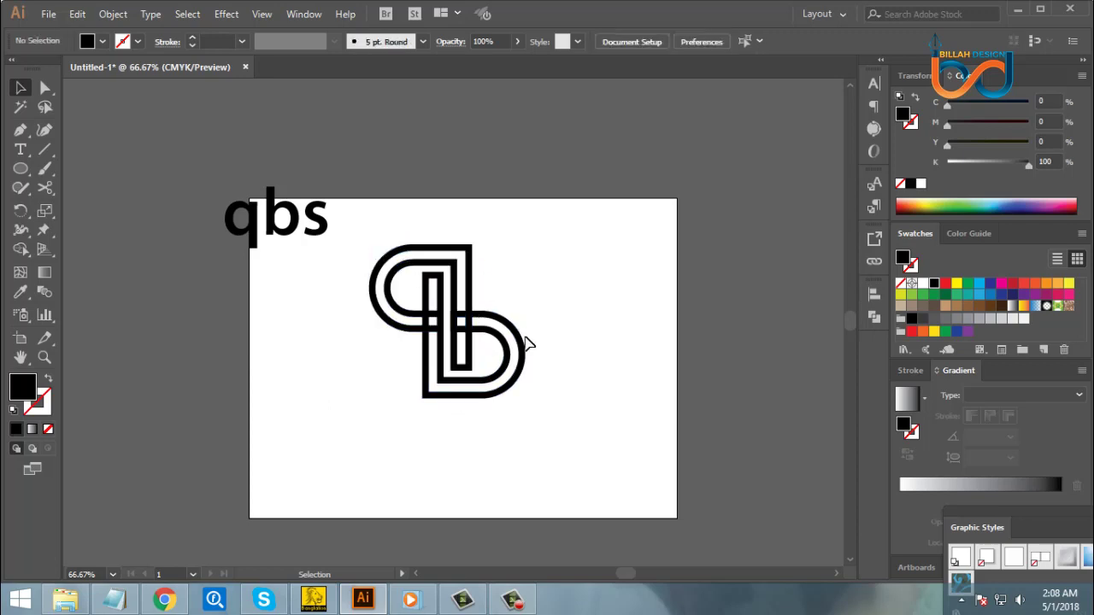
left_click(511, 348)
left_click(561, 417)
- Nudge the qbs text up and left to the artboard's top-left corner
left_click_drag(321, 229, 341, 229)
left_click(325, 246)
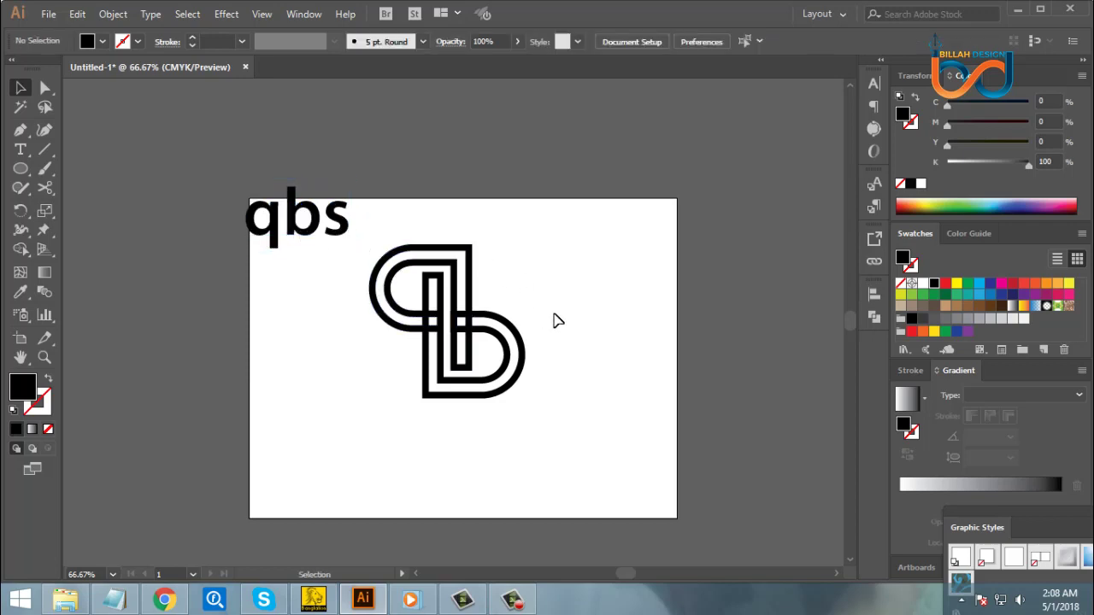
left_click_drag(336, 231, 322, 225)
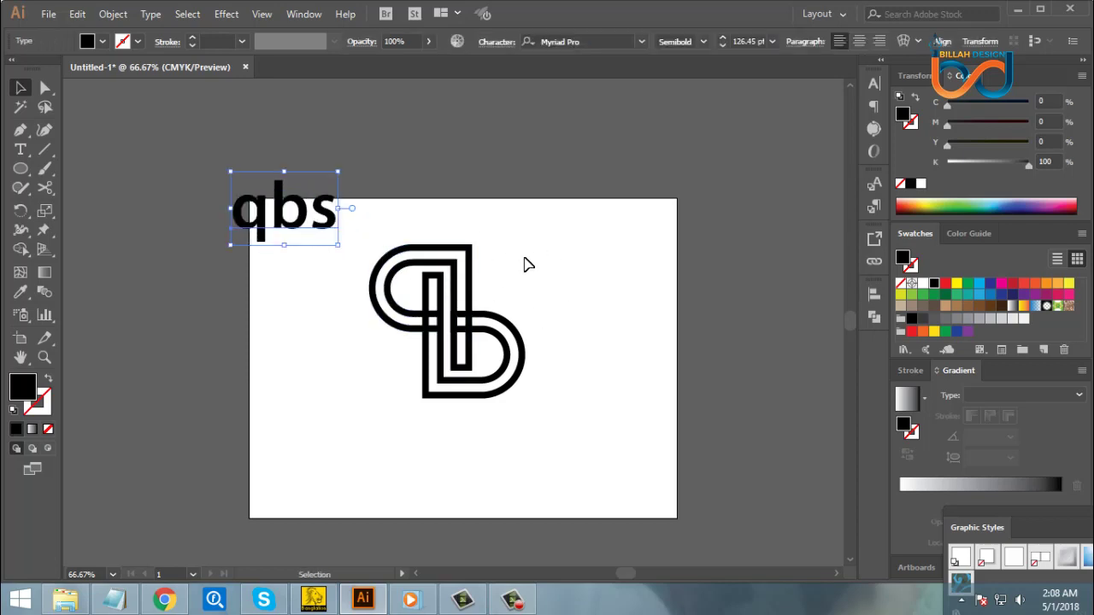
left_click(526, 372)
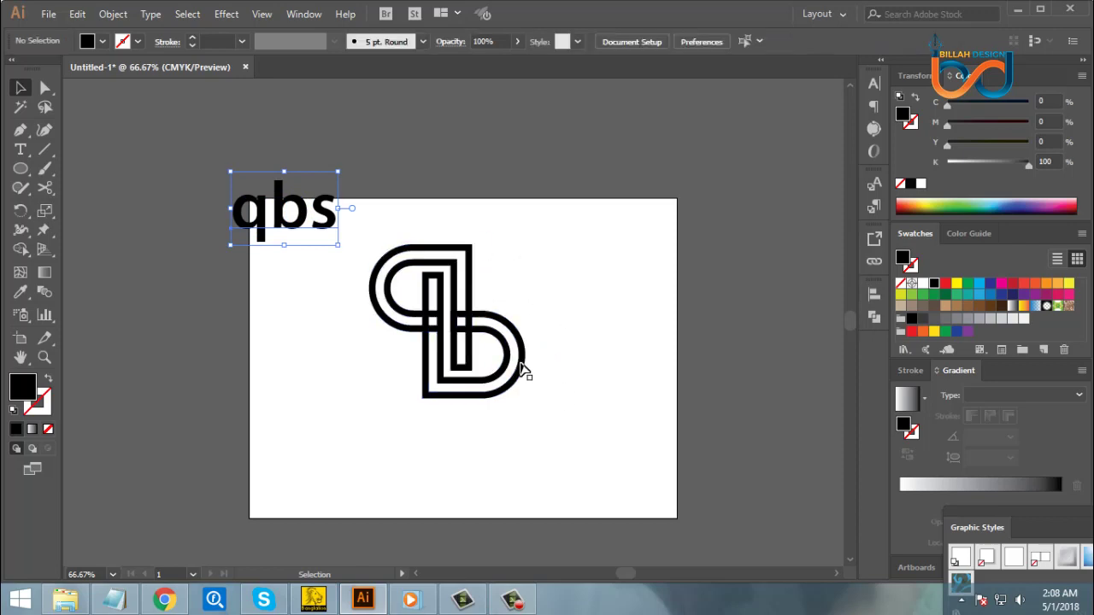
mouse_move(334, 226)
left_mouse_down()
mouse_move(345, 242)
mouse_move(326, 225)
left_mouse_up()
left_click(590, 385)
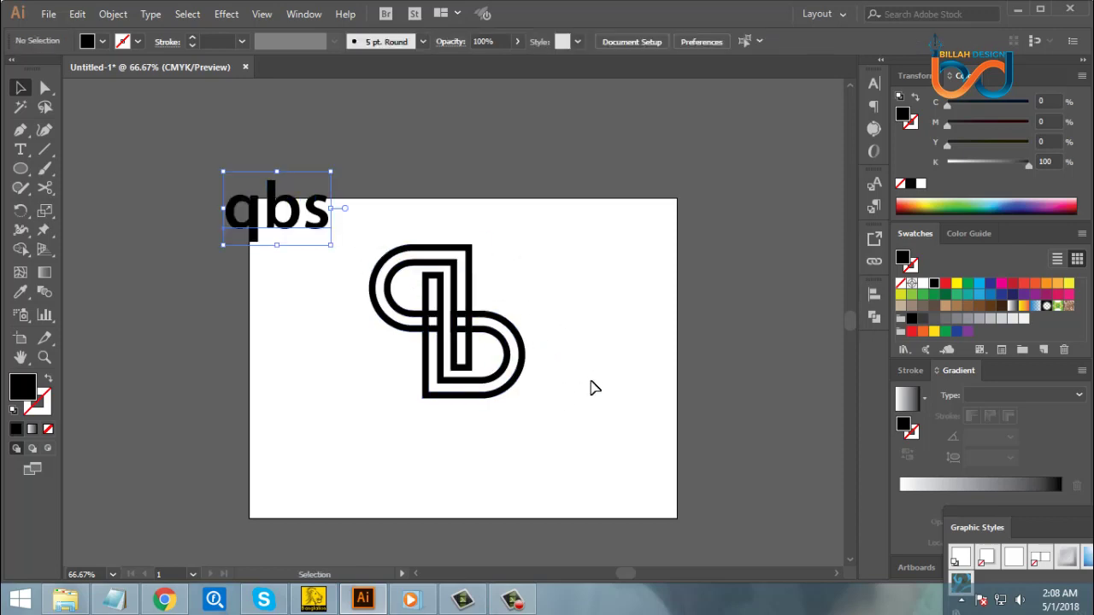
key("ctrl+equal")
key("ctrl+equal")
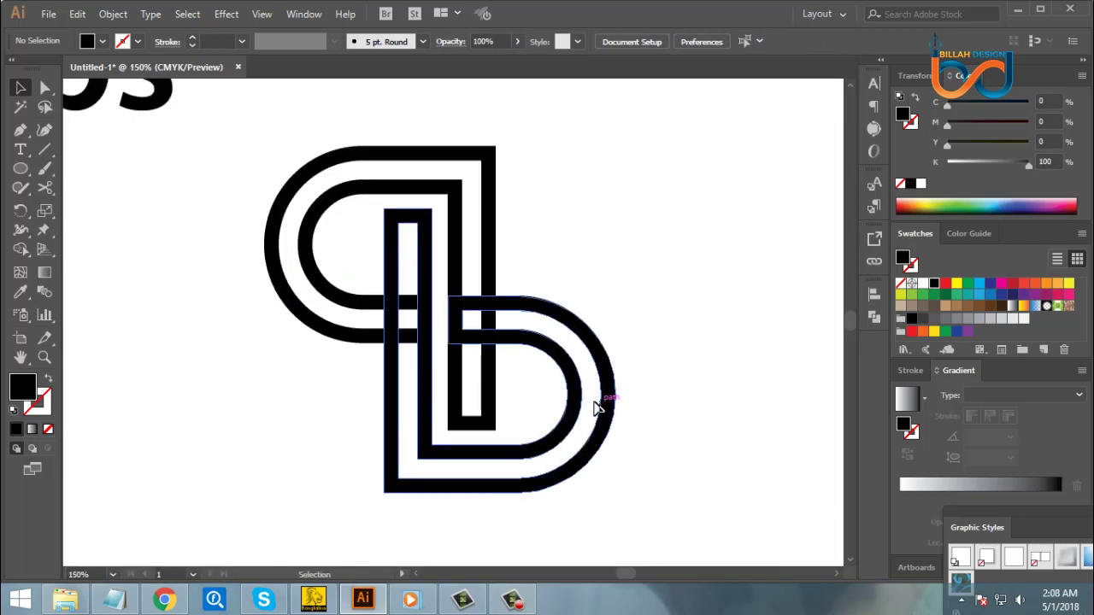
- Divide the whole monogram with Pathfinder Divide and ungroup the resulting pieces
mouse_move(633, 388)
left_mouse_down()
mouse_move(628, 379)
mouse_move(647, 382)
left_mouse_up()
left_click_drag(555, 264, 373, 374)
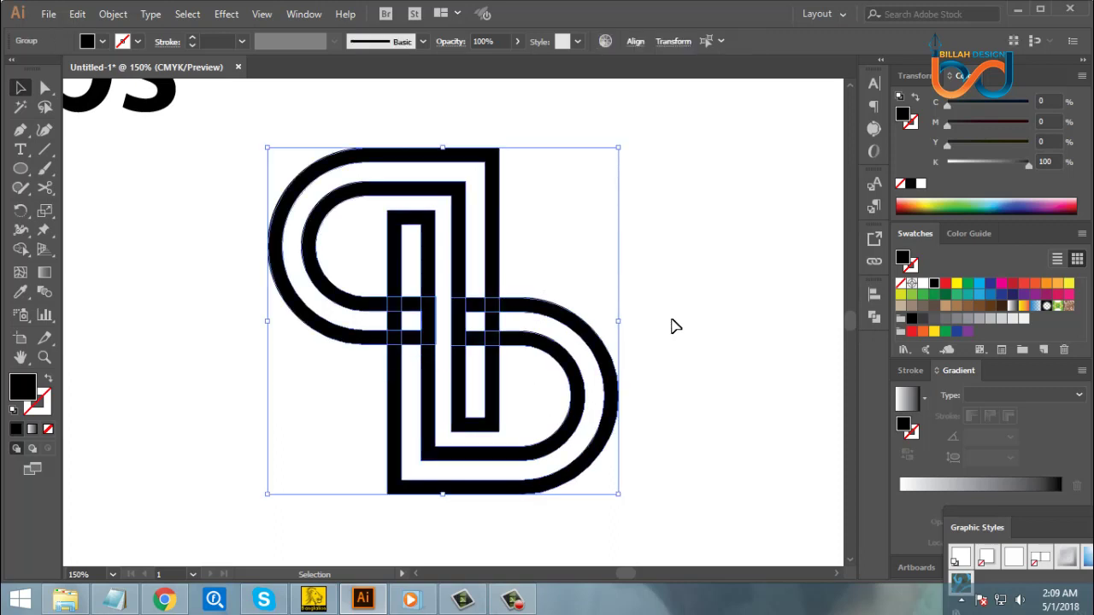
left_click(874, 315)
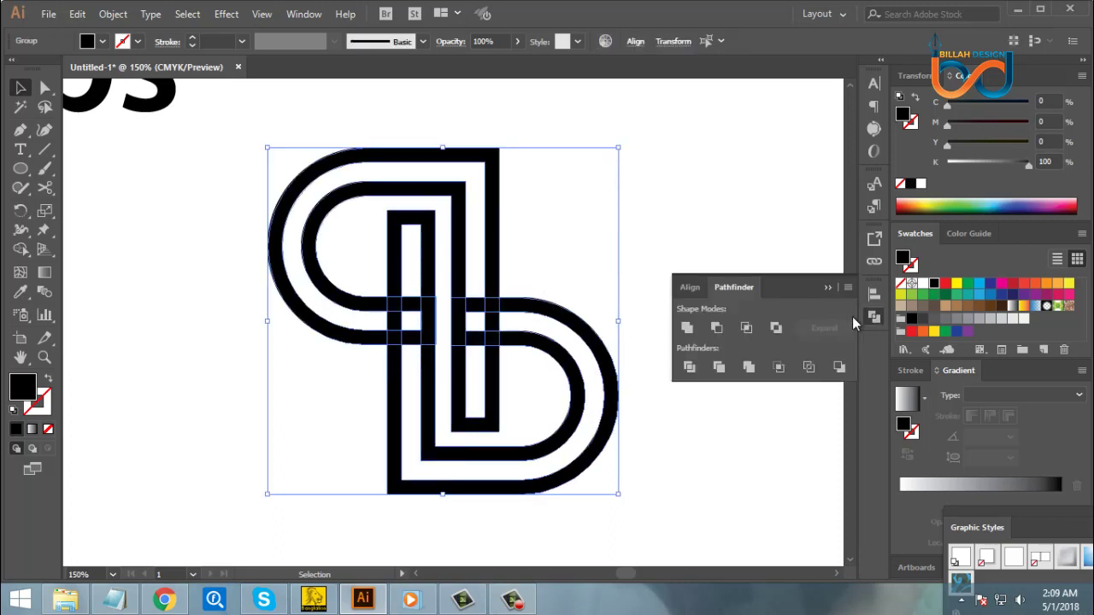
left_click(690, 369)
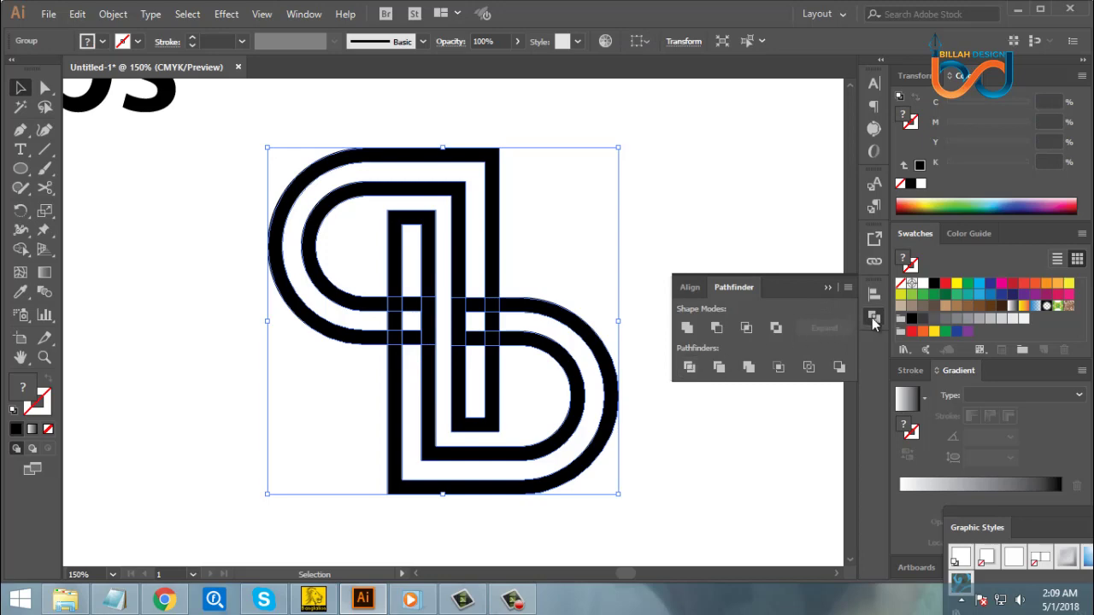
left_click(873, 317)
right_click(672, 255)
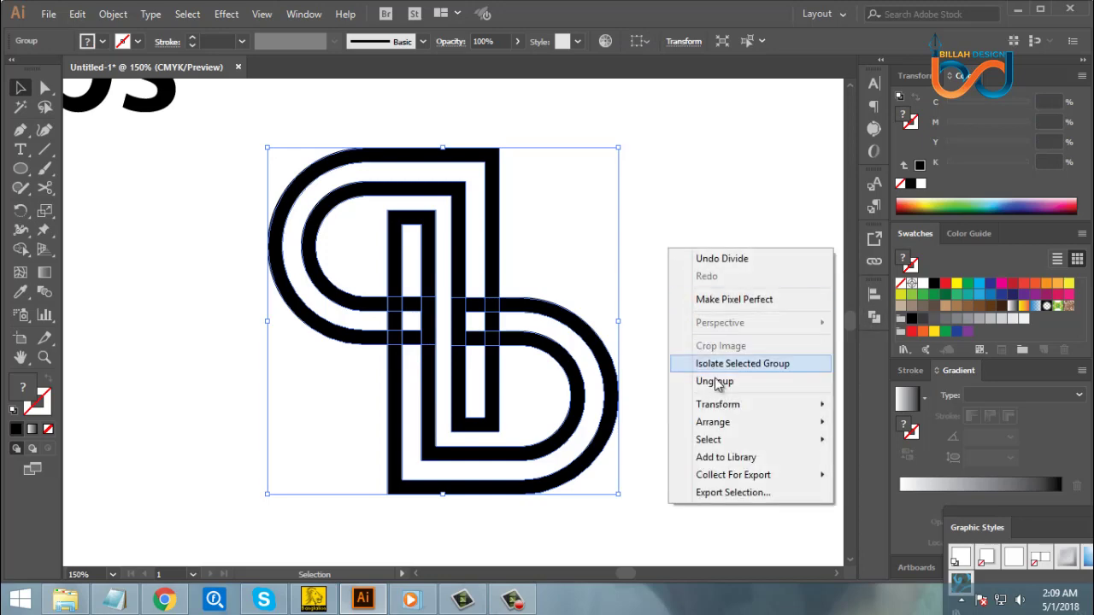
left_click(713, 376)
left_click(691, 300)
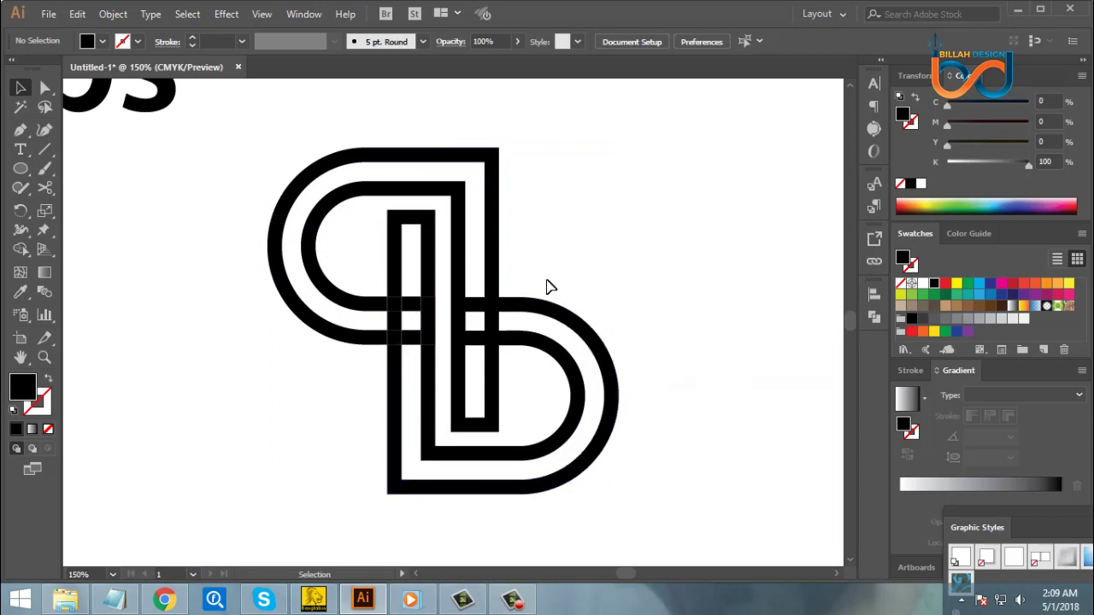
key("space")
- Offset the two left-crossing pieces by 10 pt and fill the offsets red
key("ctrl+plus")
key("ctrl+plus")
left_click_drag(385, 409, 408, 410)
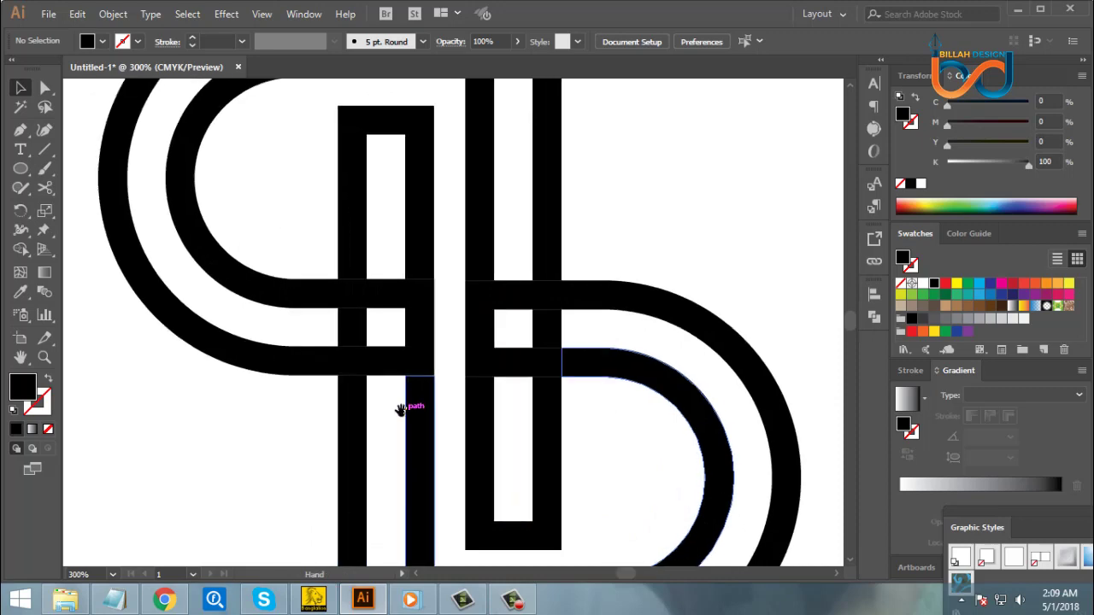
left_click(358, 366)
left_click(356, 299, "shift")
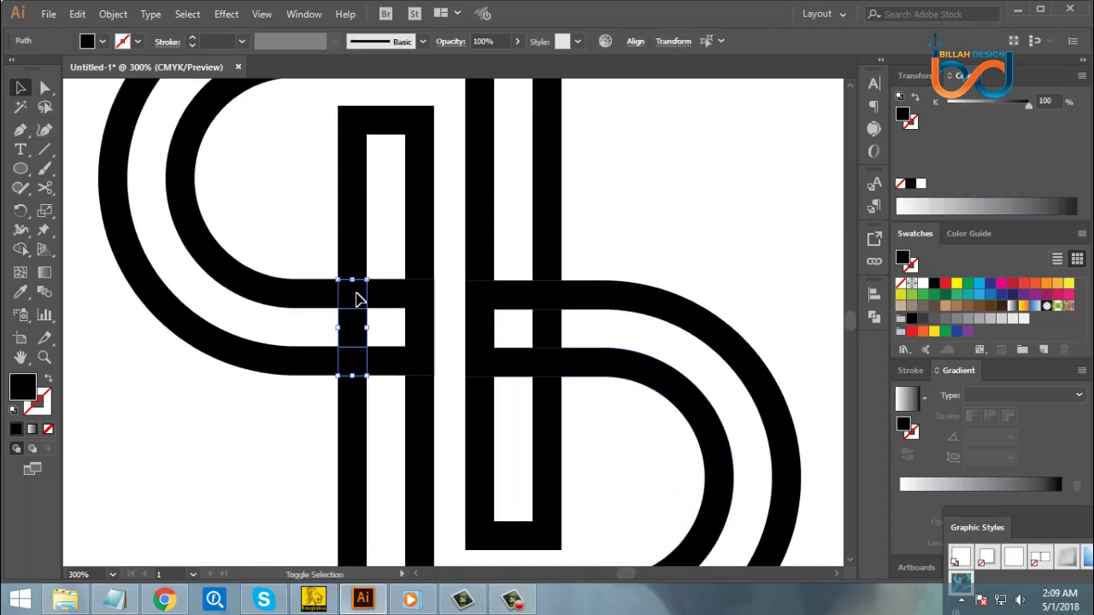
left_click(113, 14)
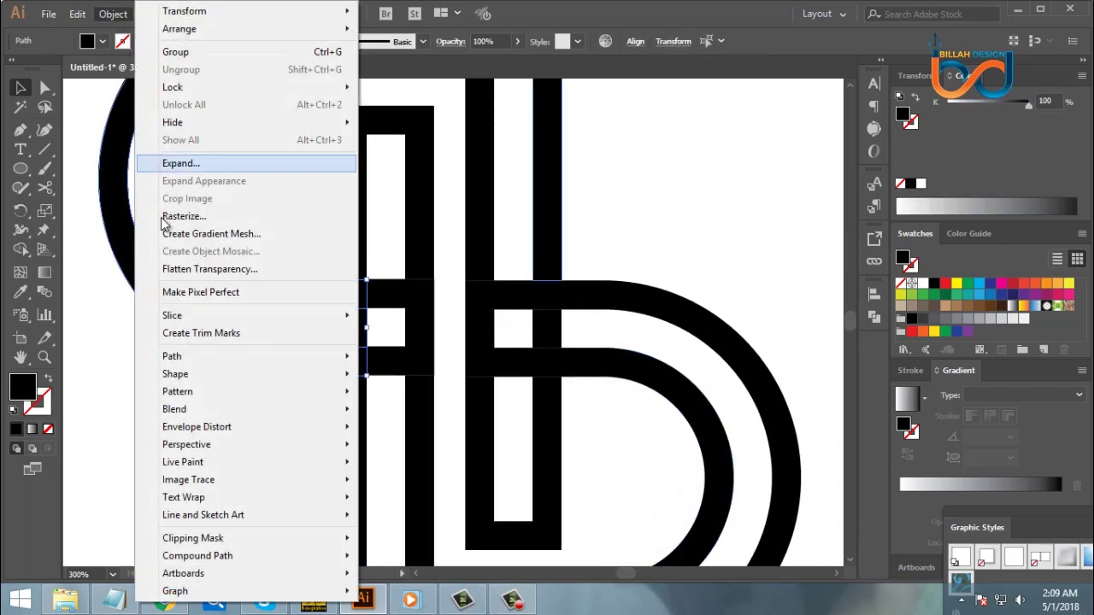
mouse_move(247, 356)
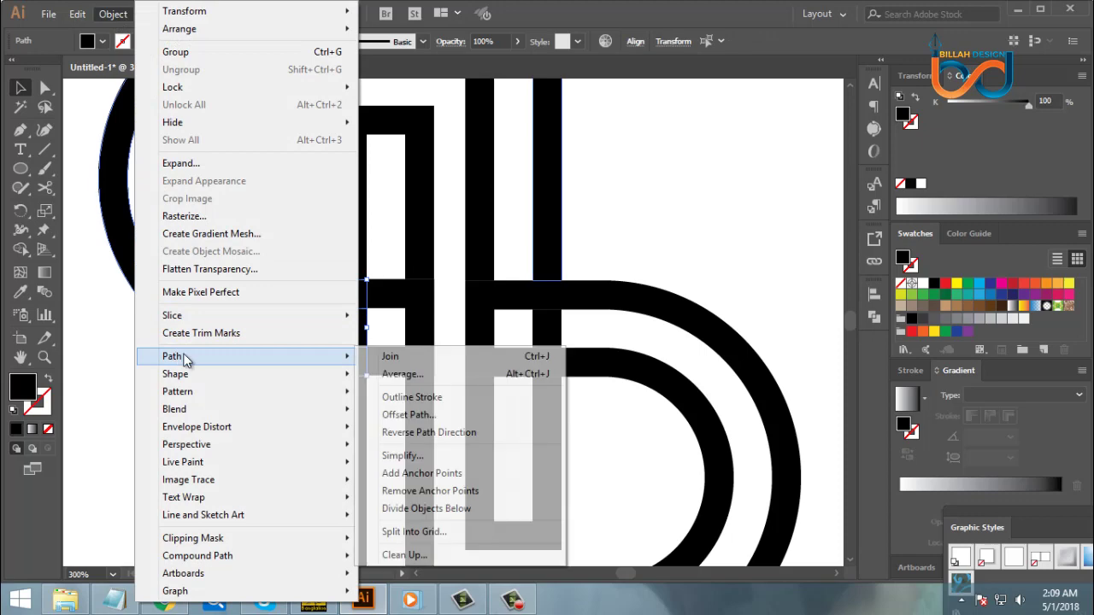
left_click(399, 416)
left_click(817, 368)
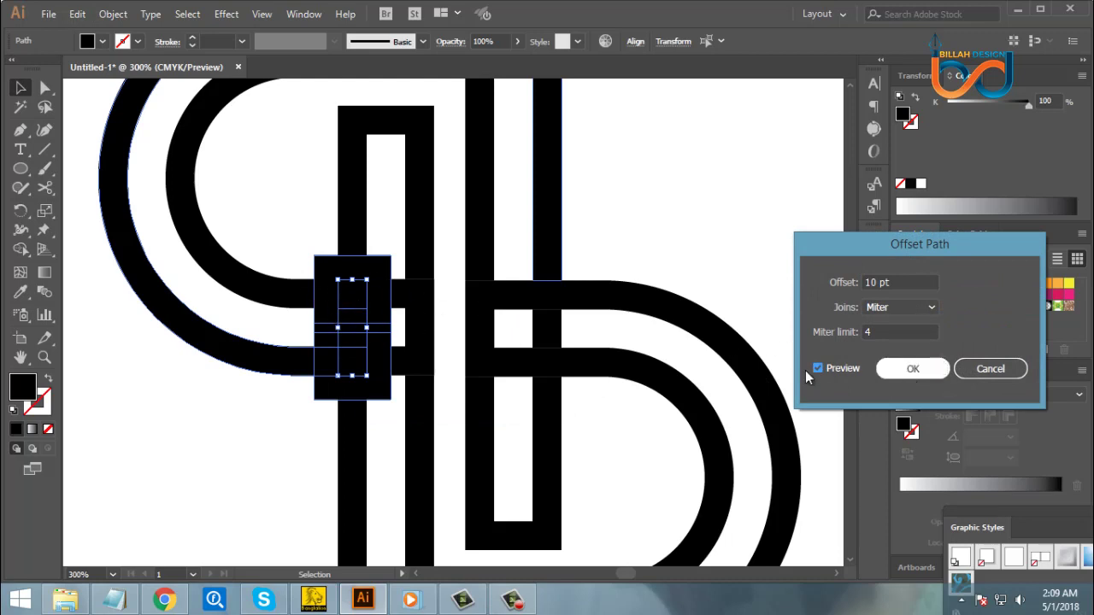
left_click(909, 369)
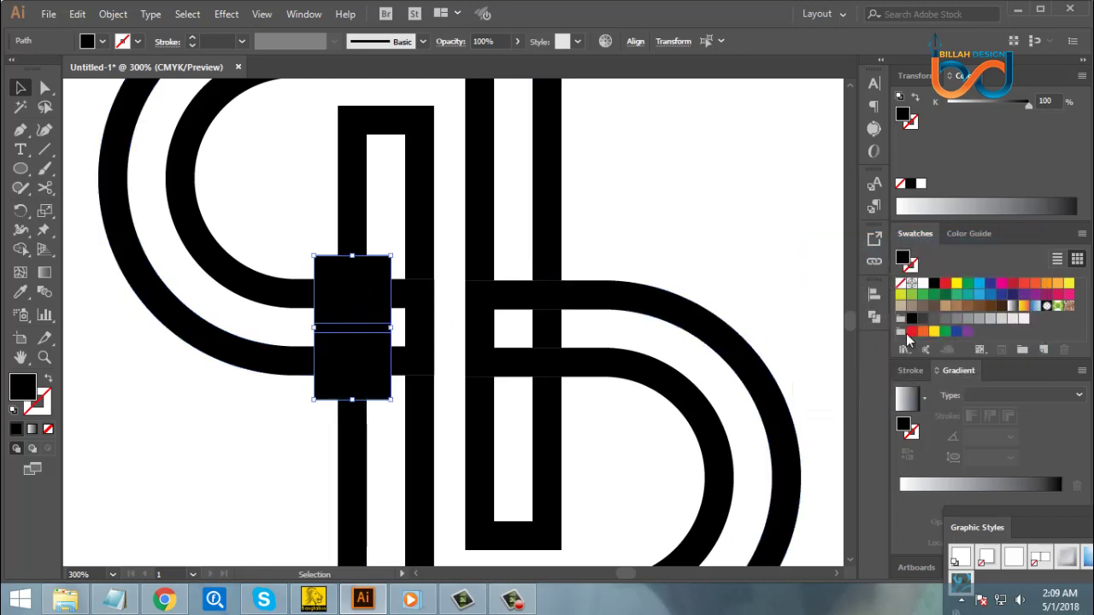
left_click(945, 284)
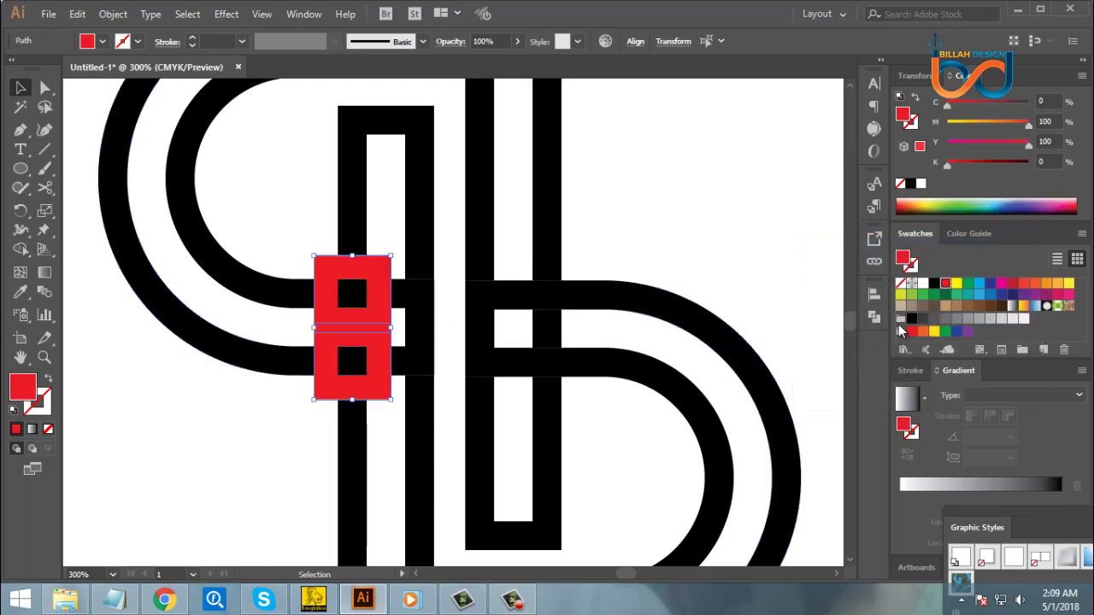
- Unite the red shapes, divide them with the black q bands, and ungroup
left_click(873, 316)
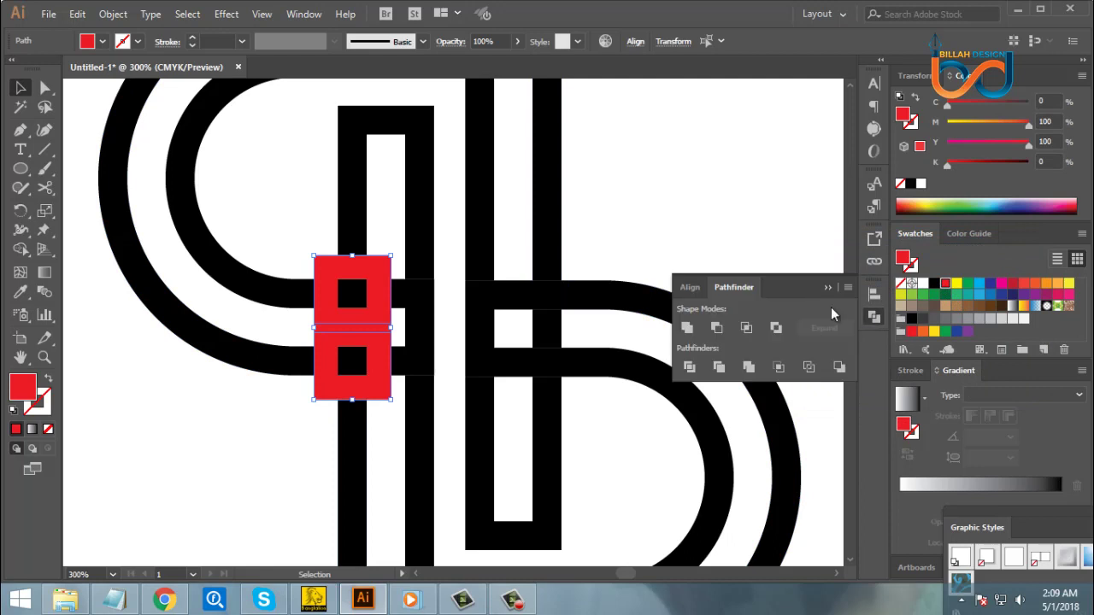
left_click(688, 329)
left_click(873, 317)
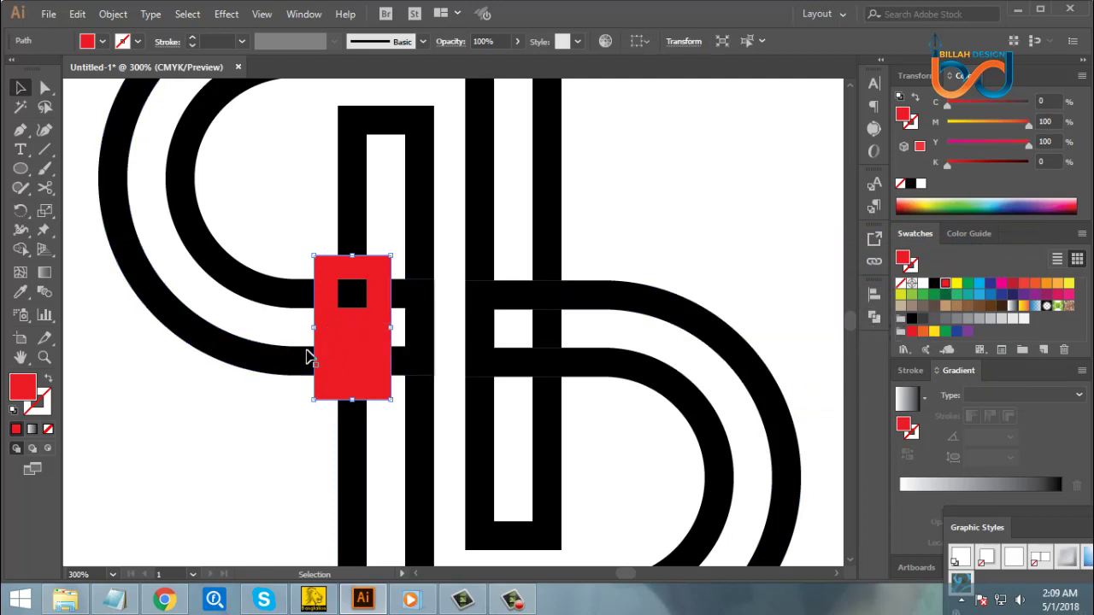
left_click(283, 363, "shift")
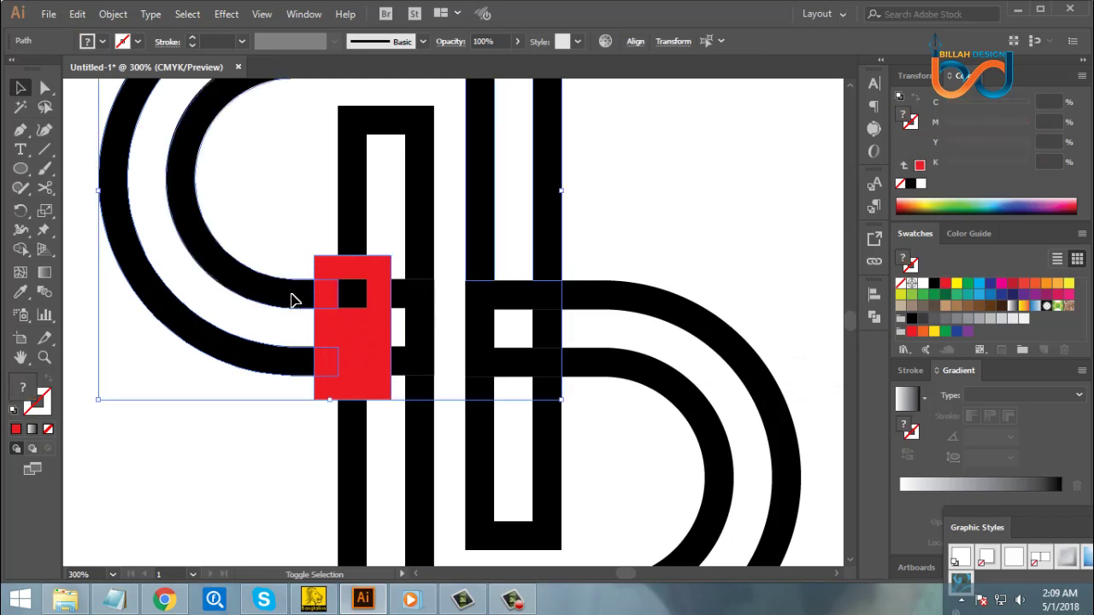
left_click(874, 317)
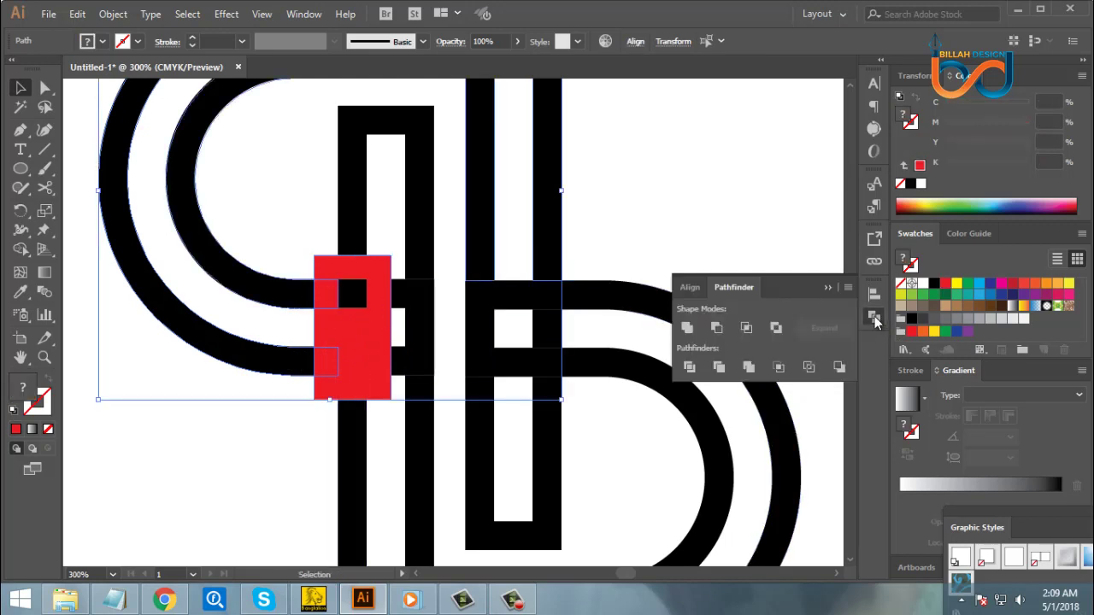
left_click(689, 366)
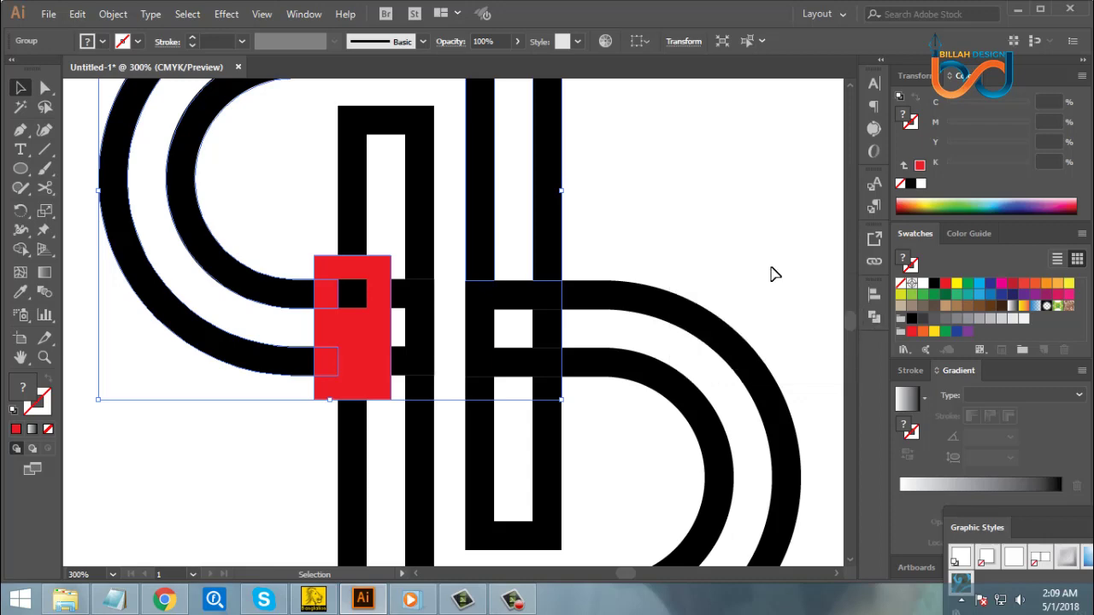
right_click(670, 202)
left_click(714, 328)
left_click(715, 247)
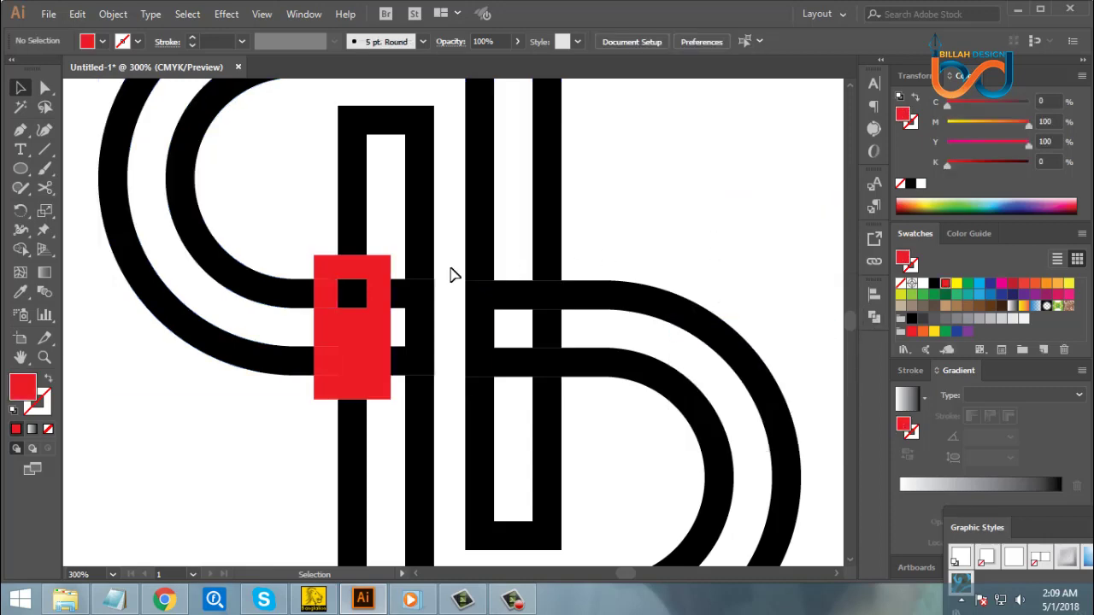
- Delete the red centre piece and the small black pieces inside the left crossing
left_click_drag(389, 267, 667, 177)
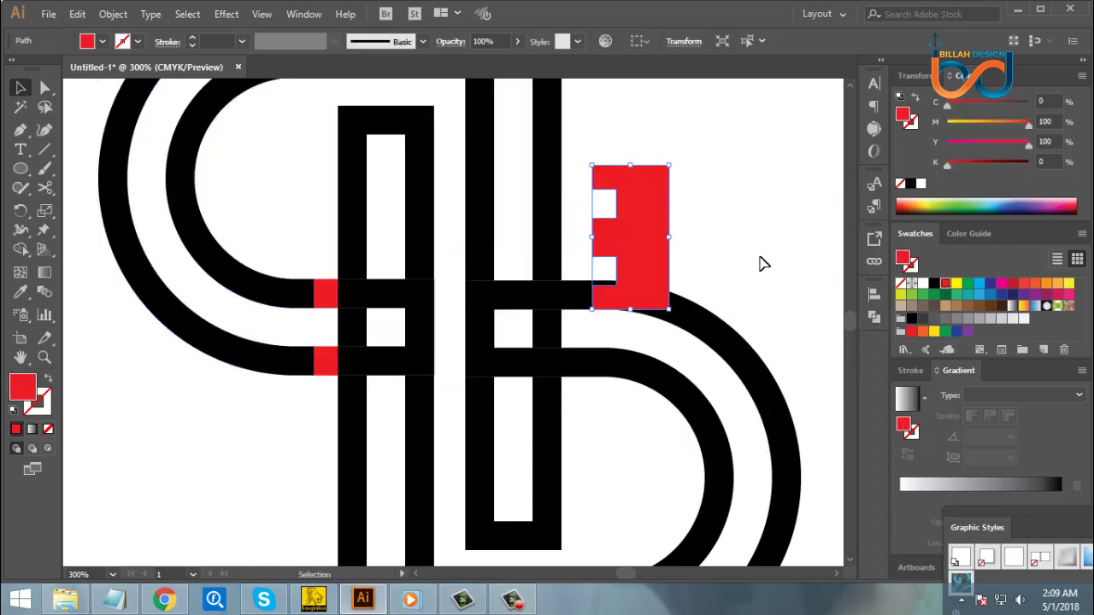
key("Delete")
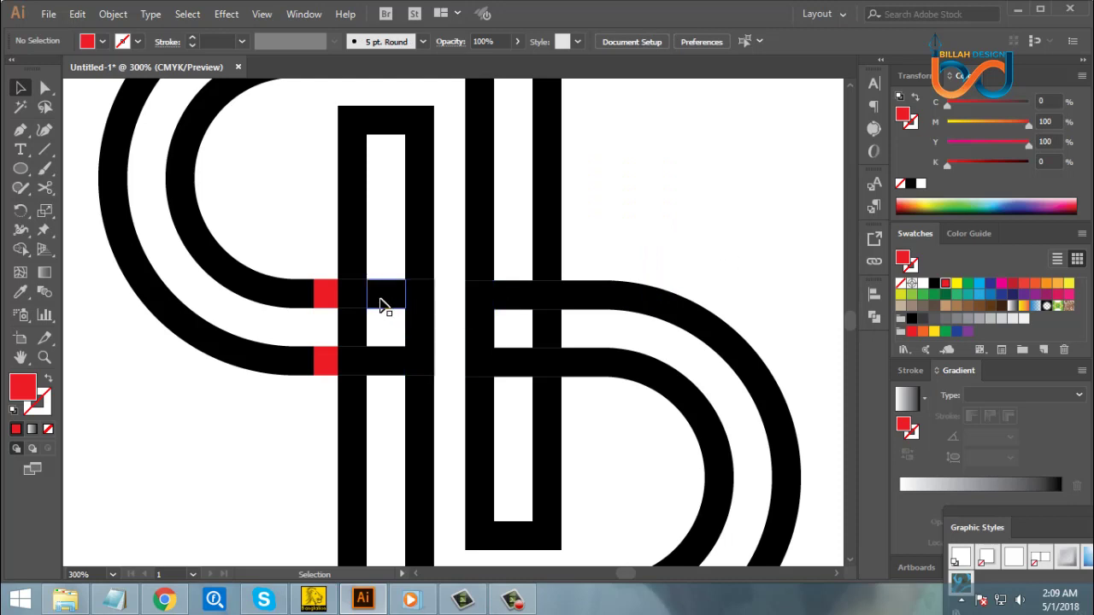
left_click_drag(379, 305, 385, 278)
key("Delete")
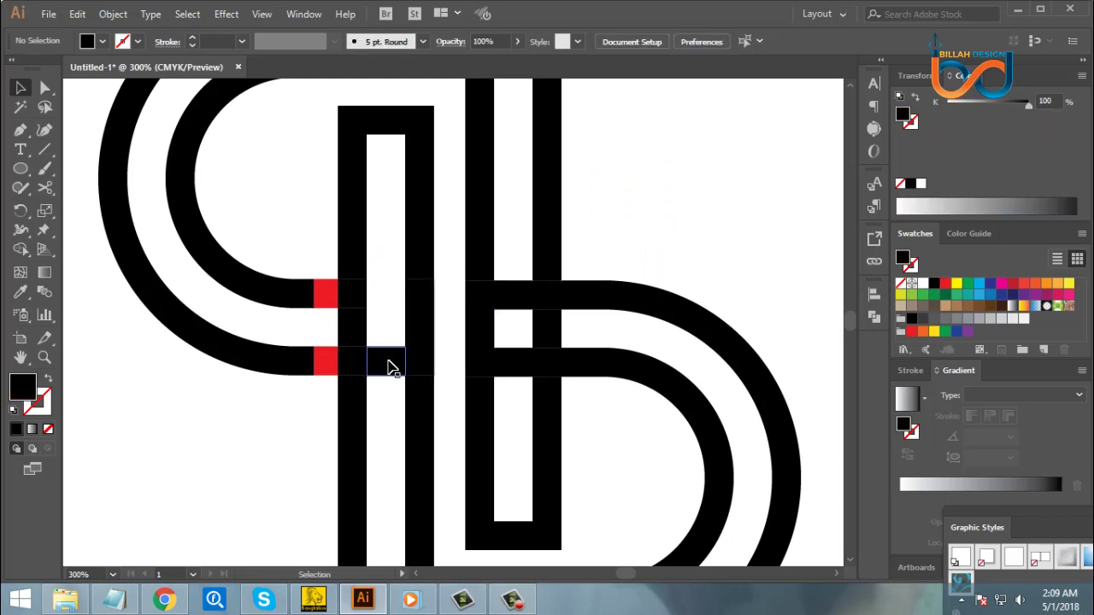
left_click_drag(390, 367, 398, 324)
key("Delete")
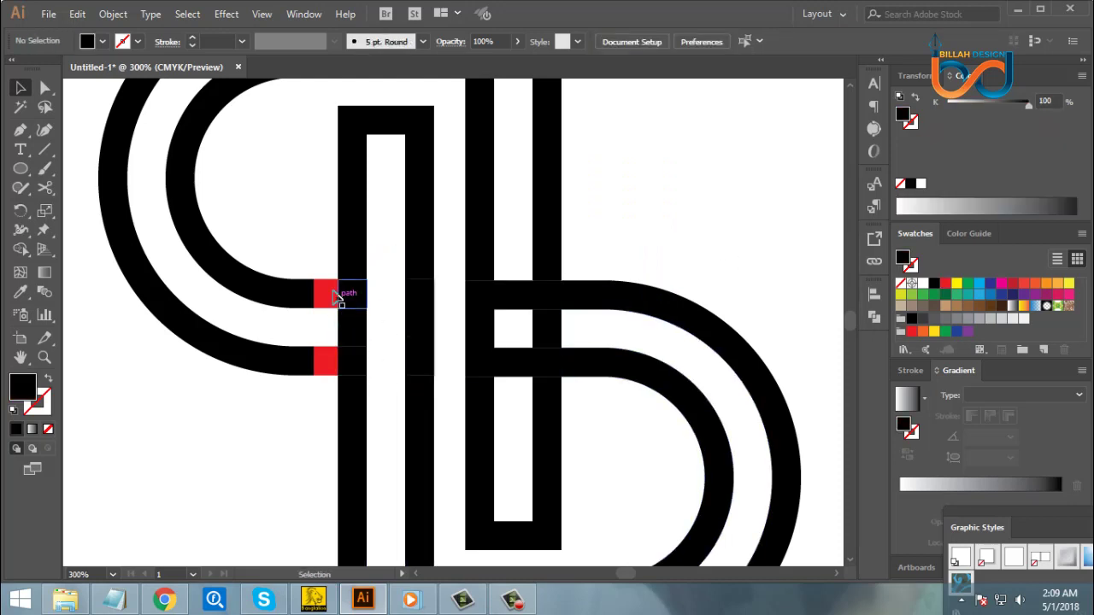
left_click_drag(710, 251, 657, 245)
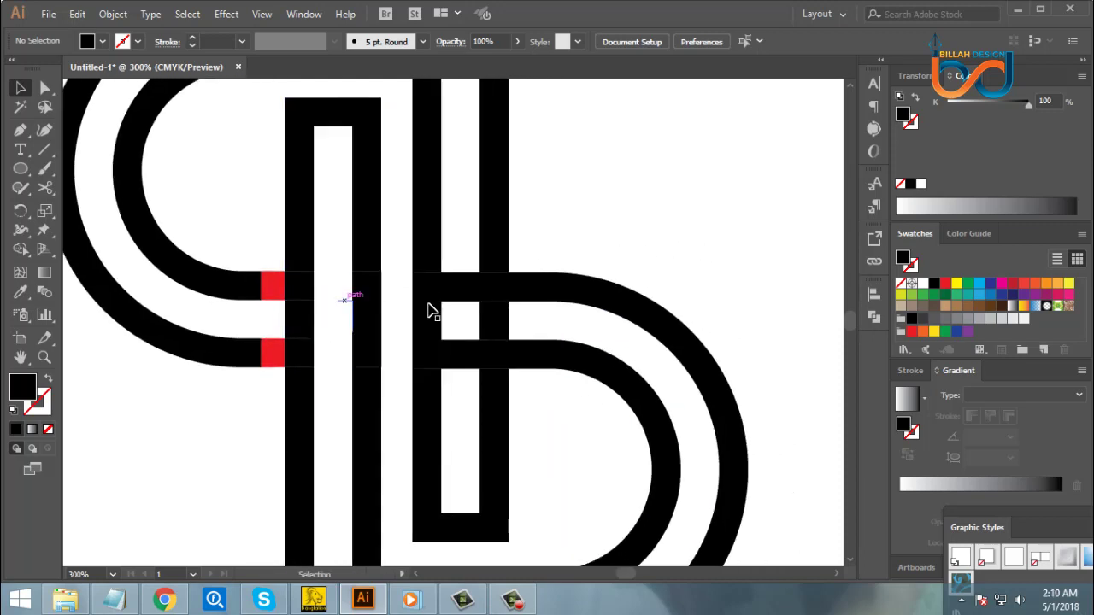
- Offset the two right-crossing pieces and fill the offsets red
left_click(499, 295)
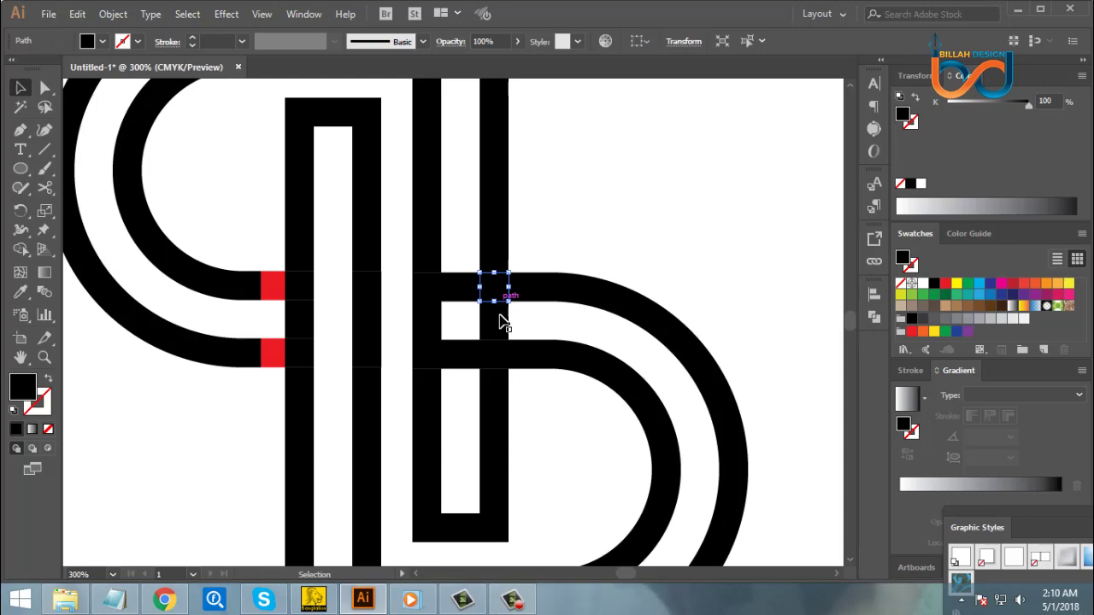
left_click(500, 357, "shift")
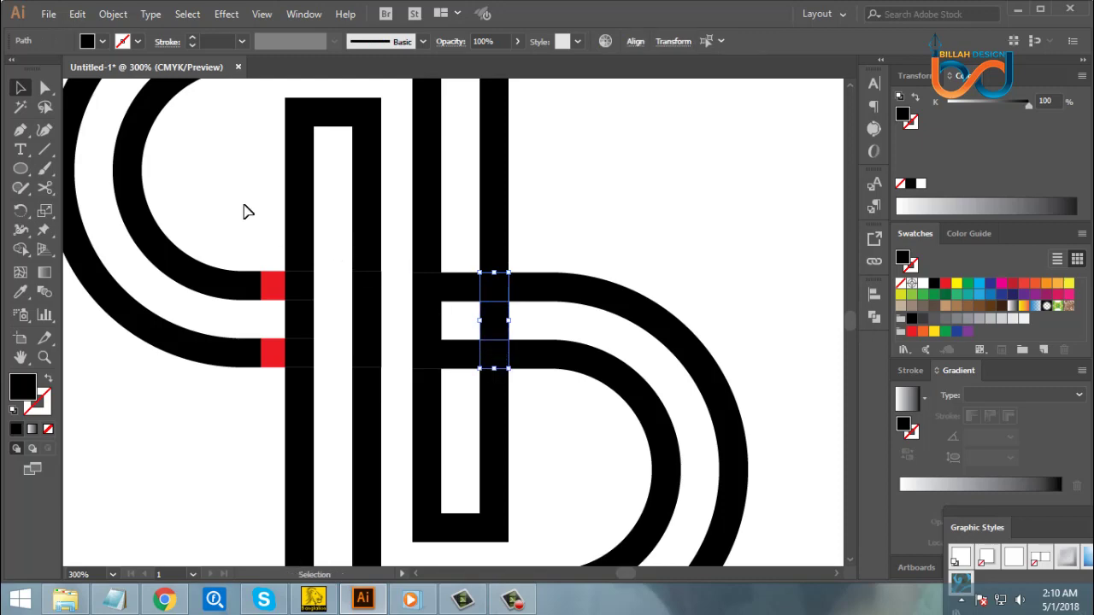
left_click(113, 13)
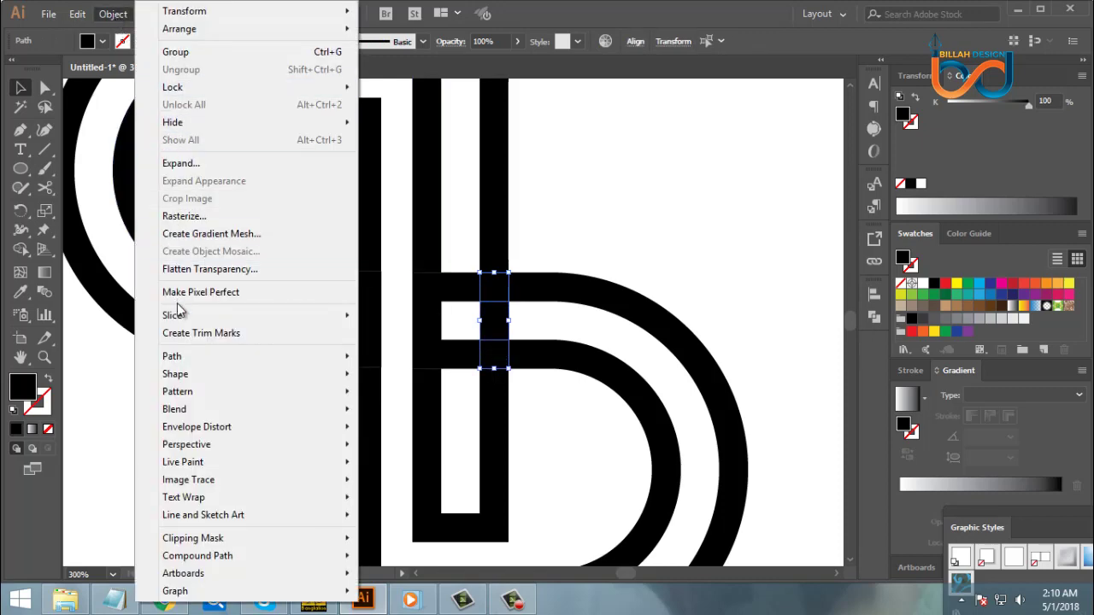
mouse_move(326, 359)
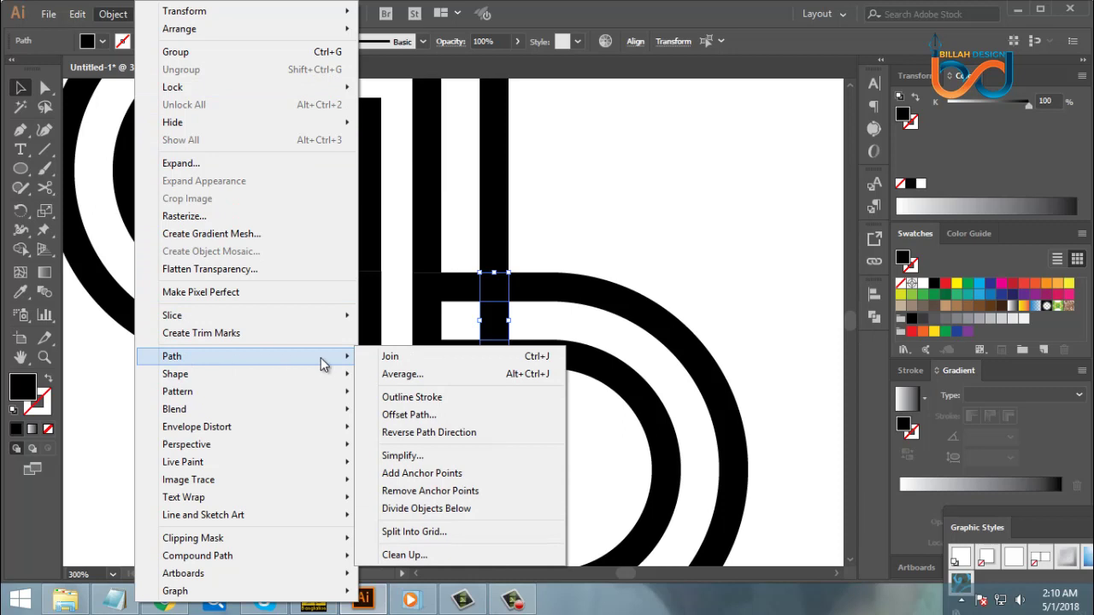
left_click(407, 415)
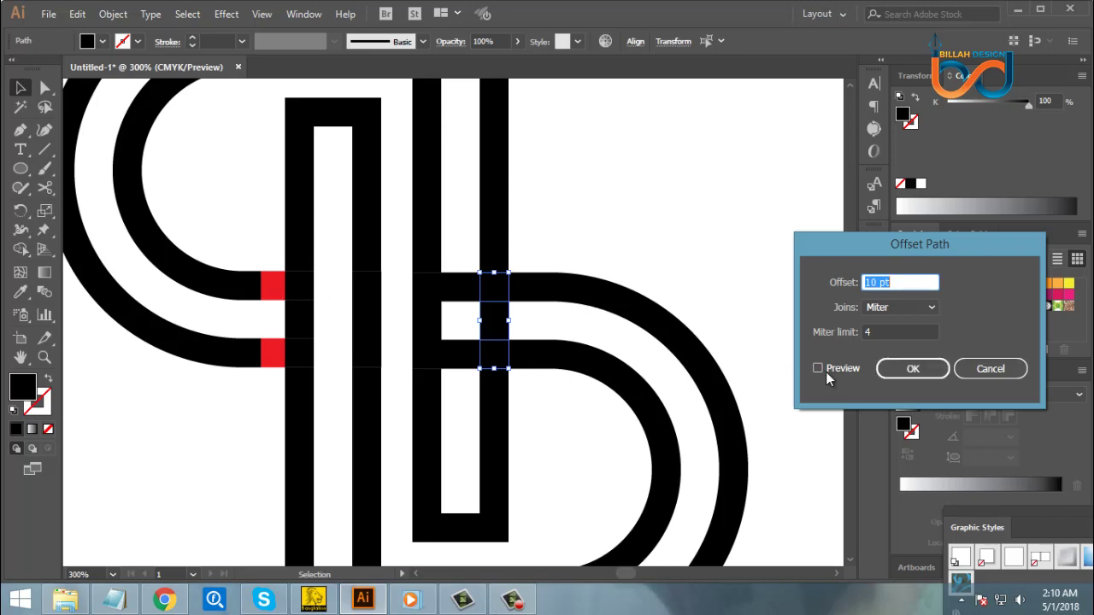
left_click(913, 370)
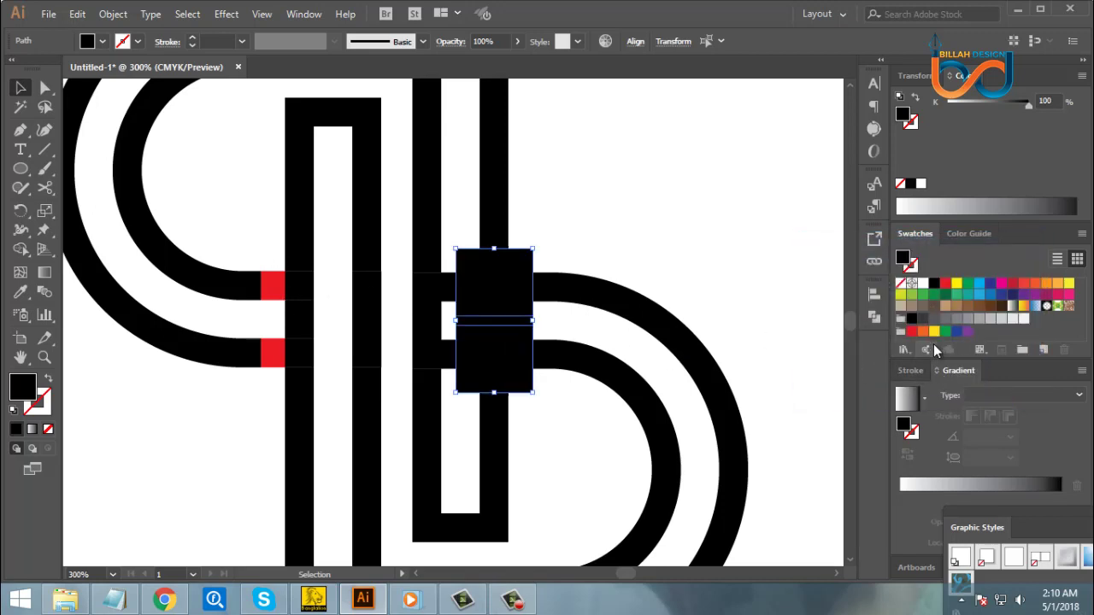
left_click(945, 284)
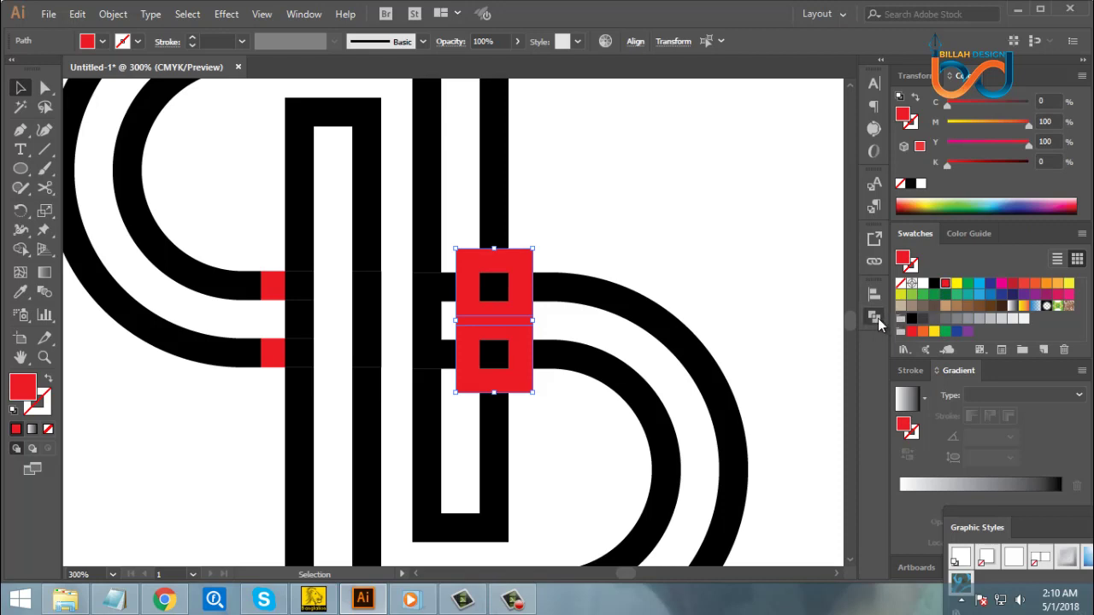
- Unite the red shapes, divide them with the black arcs, and ungroup
left_click(875, 316)
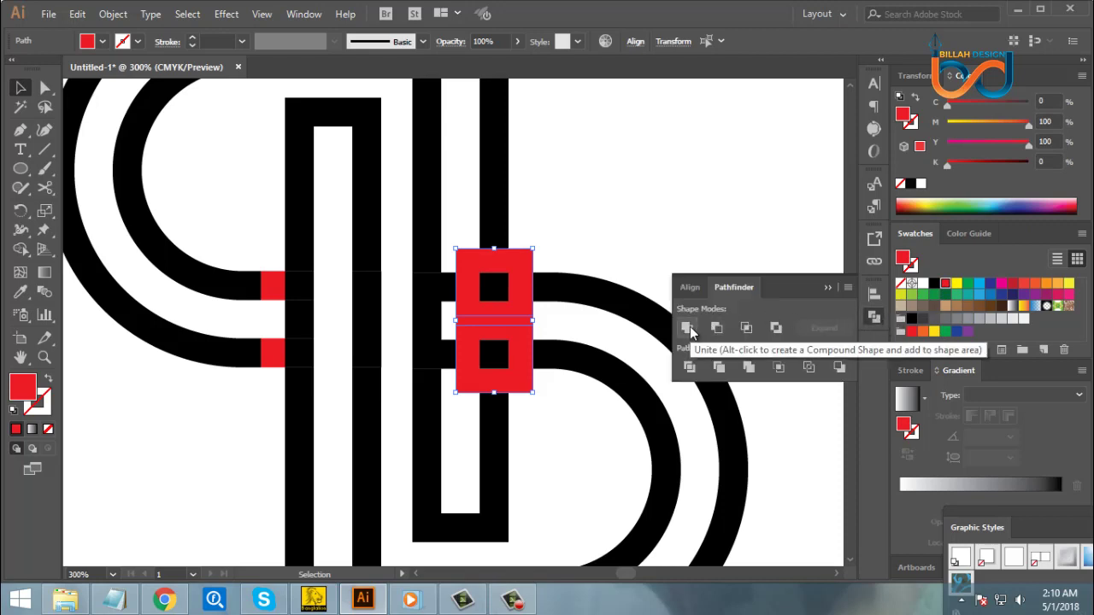
left_click(691, 327)
left_click(874, 316)
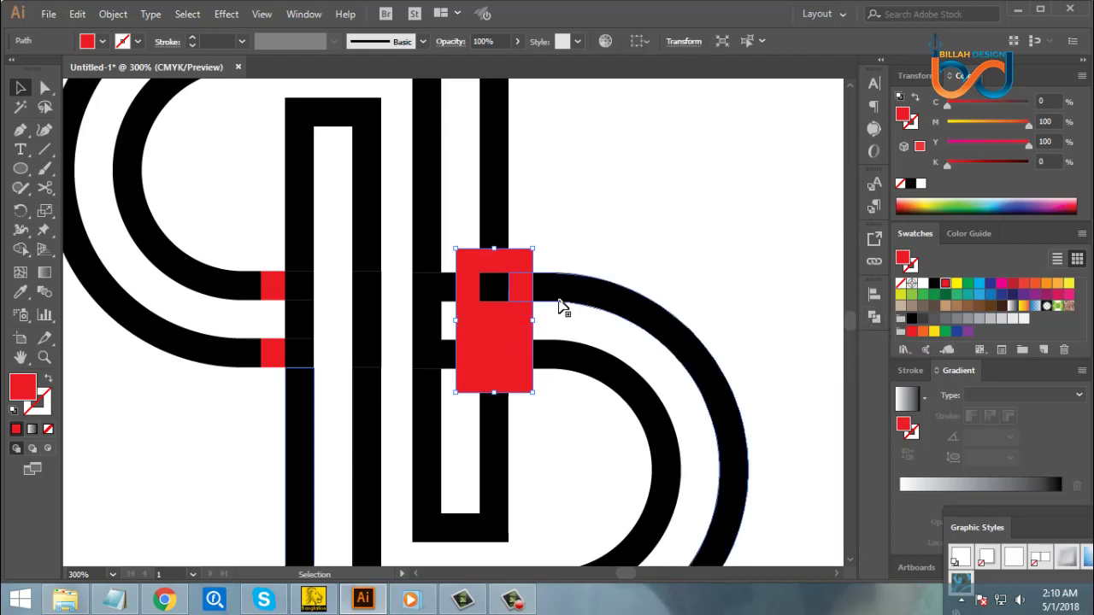
left_click(625, 306, "shift")
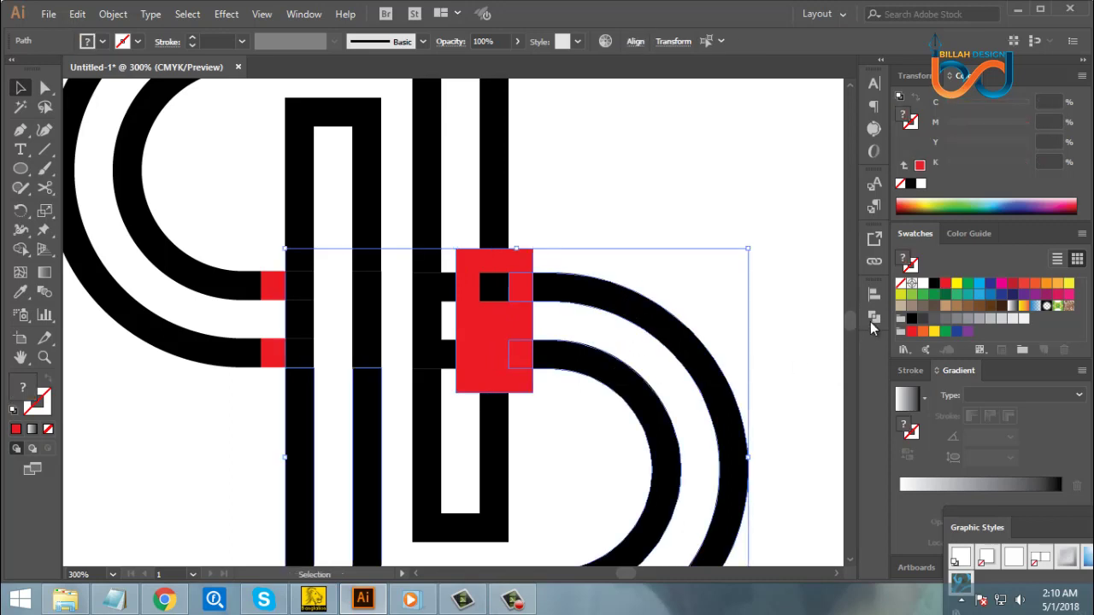
left_click(873, 318)
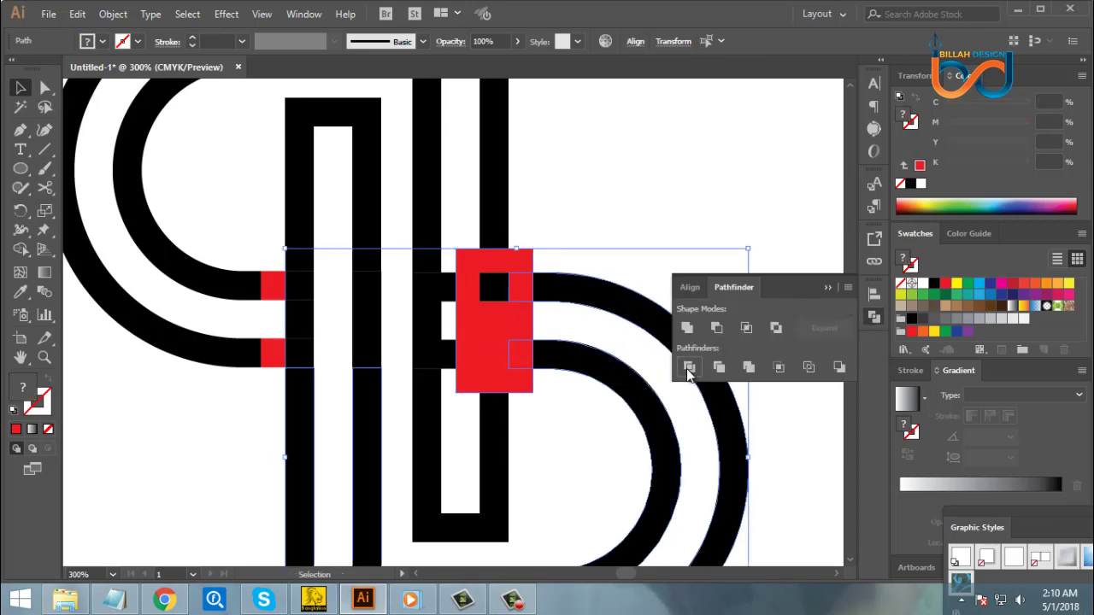
left_click(689, 366)
left_click(874, 318)
right_click(715, 196)
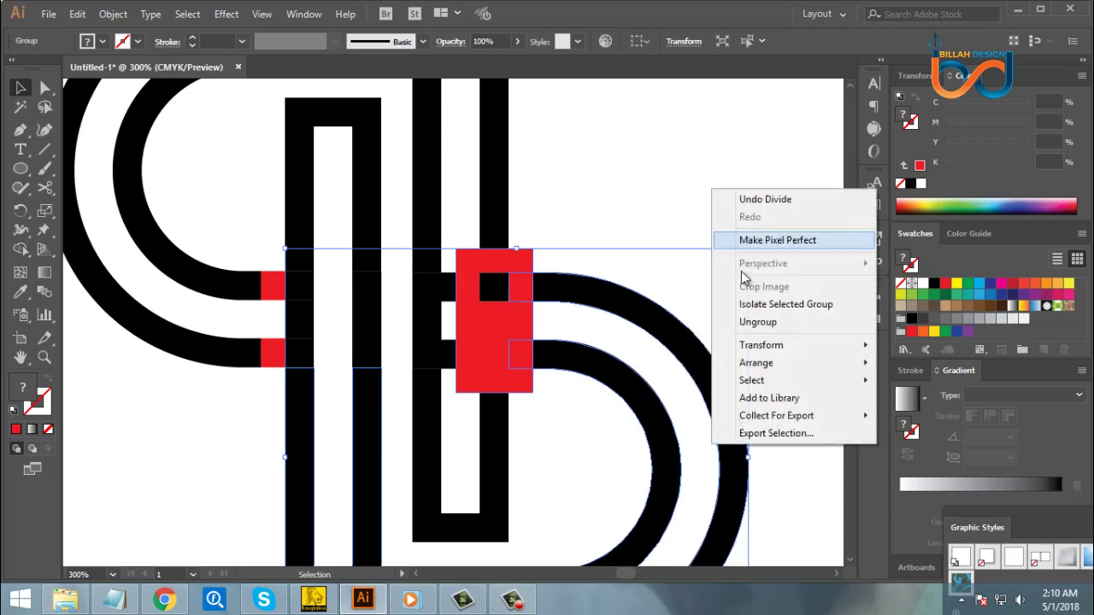
left_click(757, 320)
- Delete the red divided piece and the leftover black crossbar pieces
left_click_drag(488, 262, 593, 184)
key("Delete")
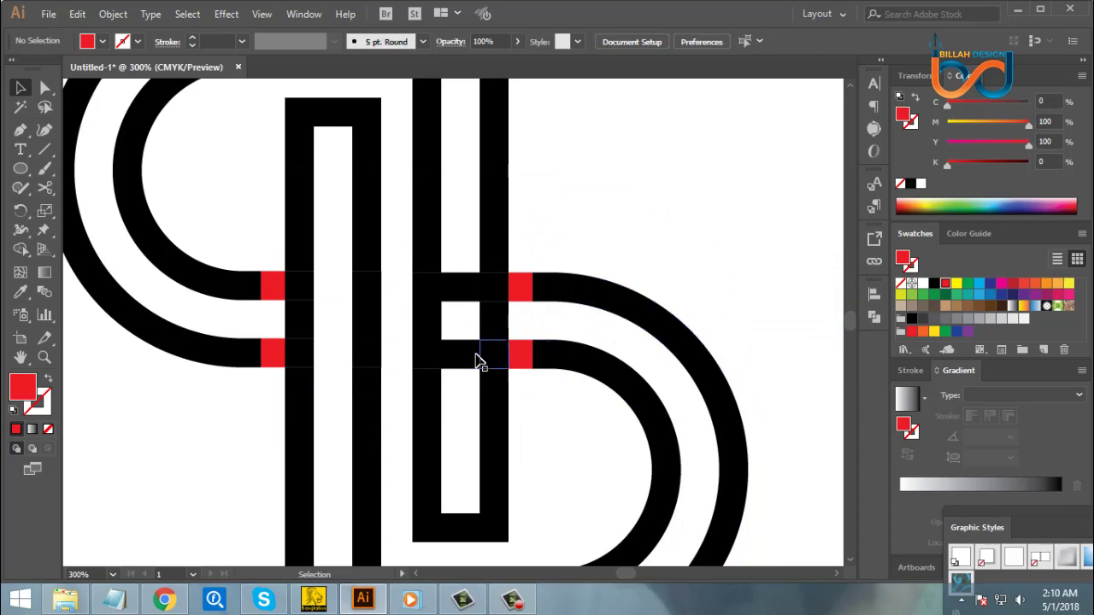
left_click(471, 358)
key("Delete")
left_click(471, 295)
key("Delete")
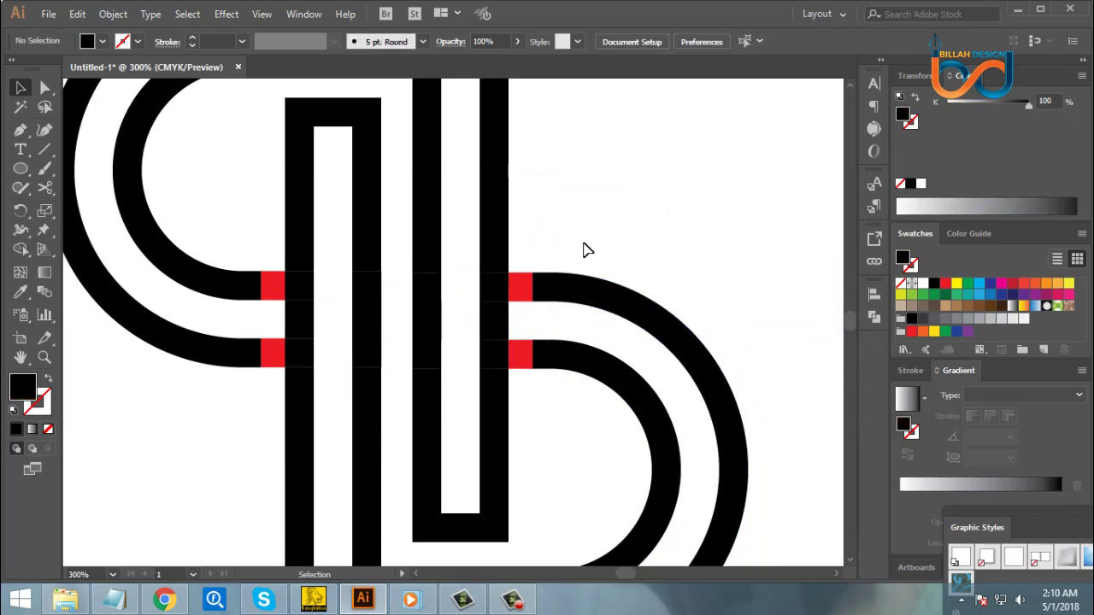
key("ctrl+minus")
key("ctrl+minus")
key("ctrl+minus")
key("ctrl+minus")
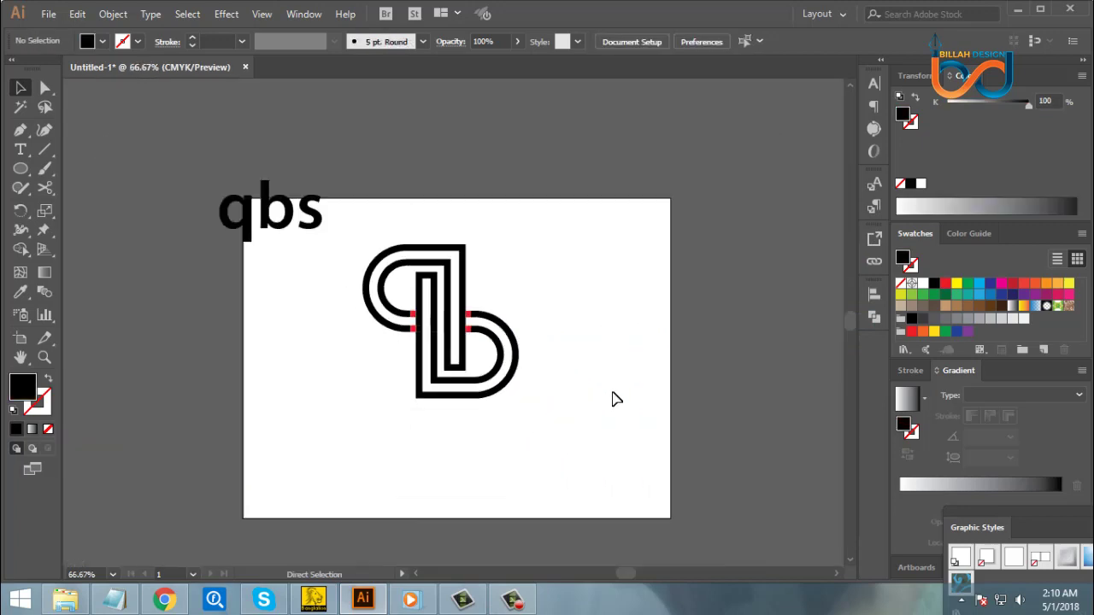
left_click_drag(586, 398, 593, 399)
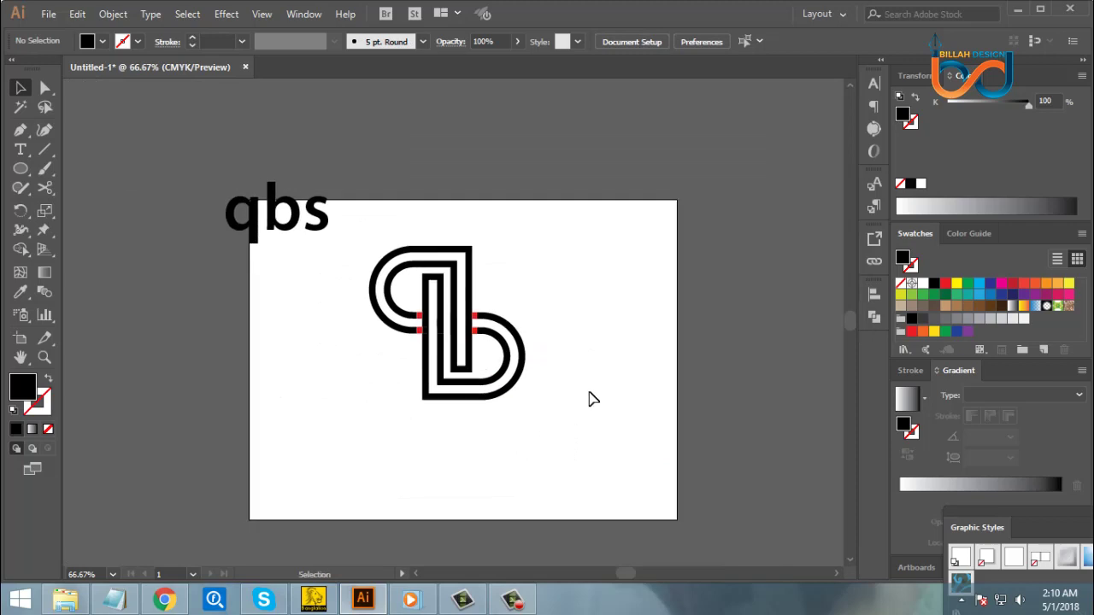
key("ctrl+plus")
key("ctrl+plus")
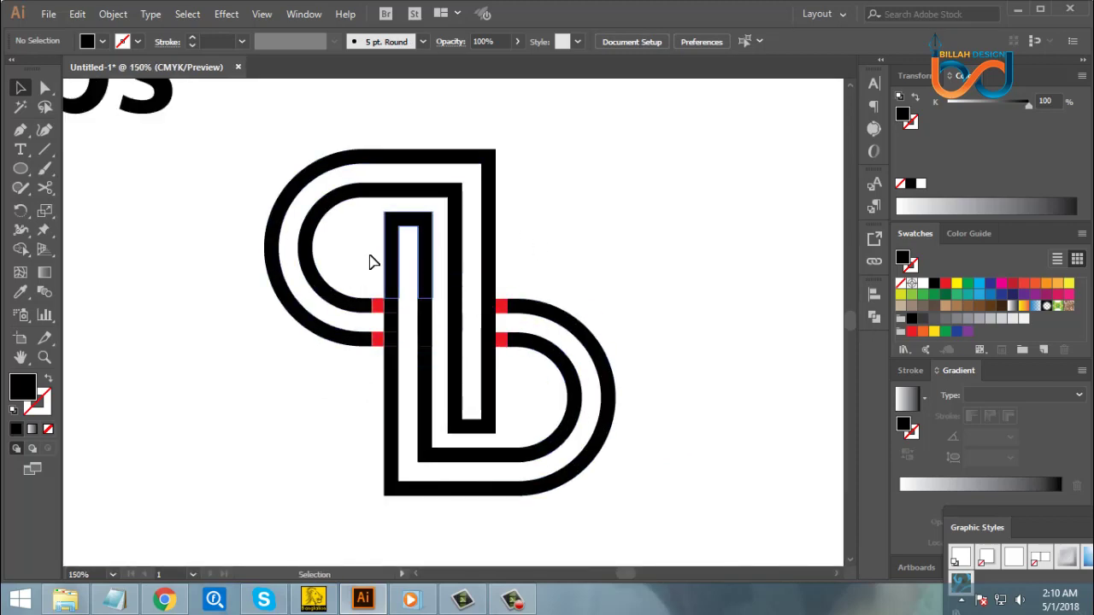
scroll(701, 431, "down", 1)
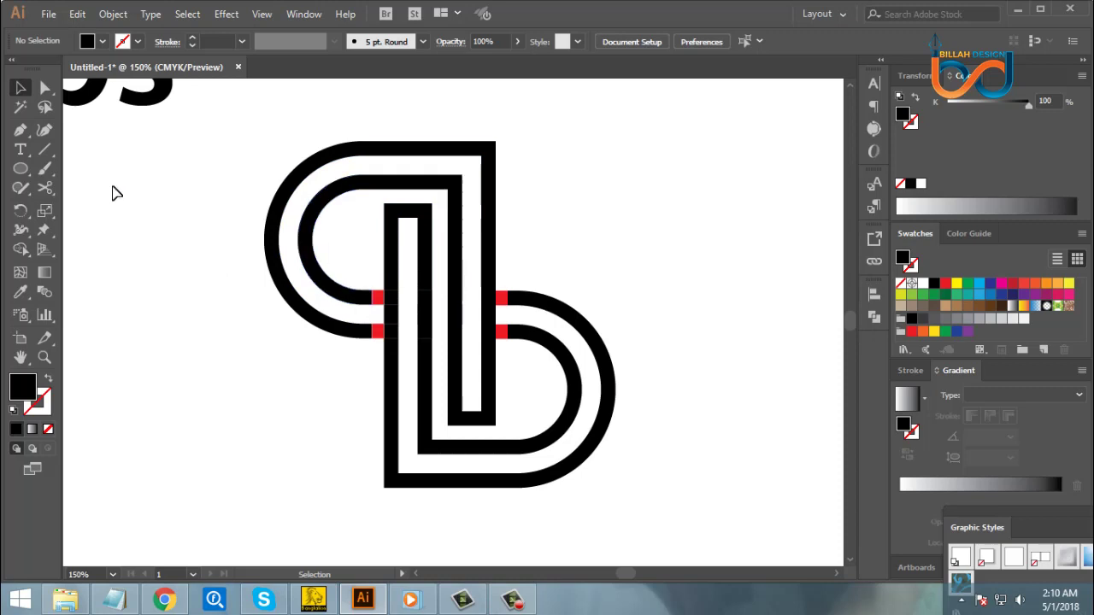
left_click(21, 108)
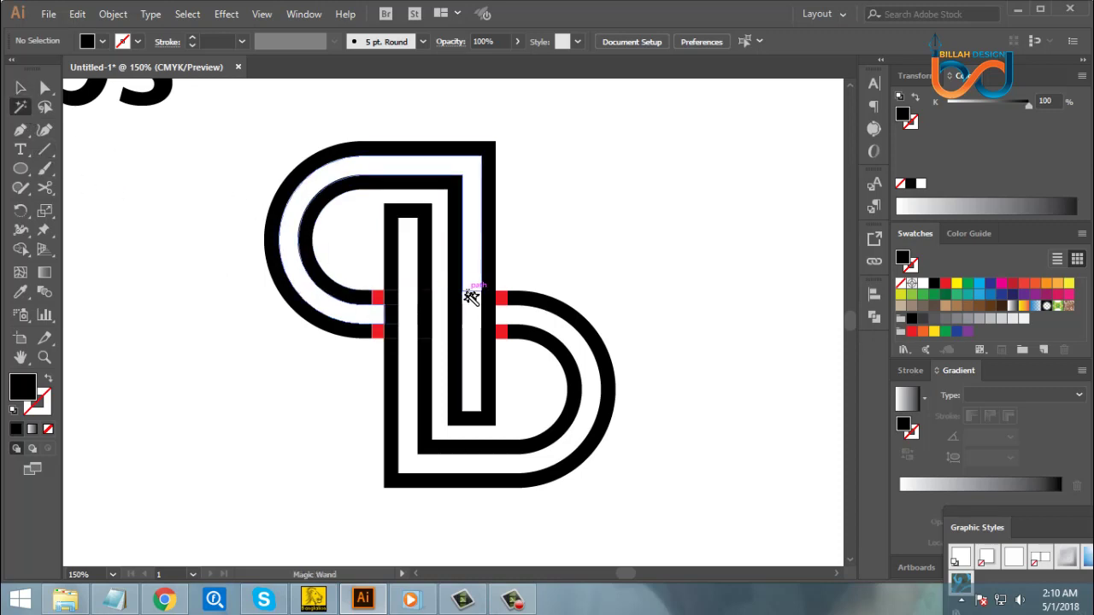
left_click(475, 292)
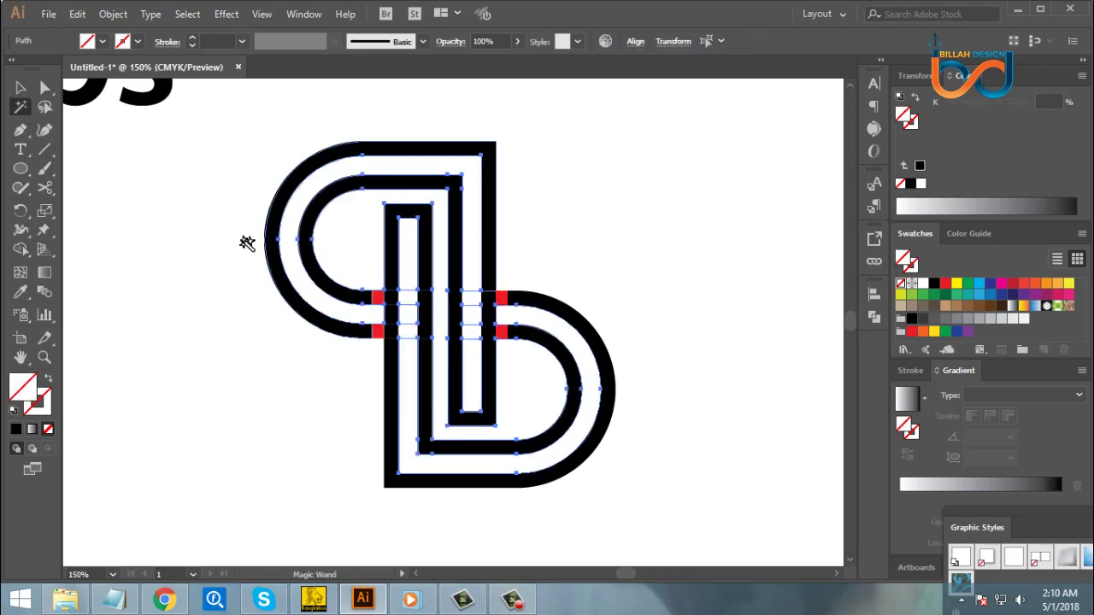
left_click(650, 318)
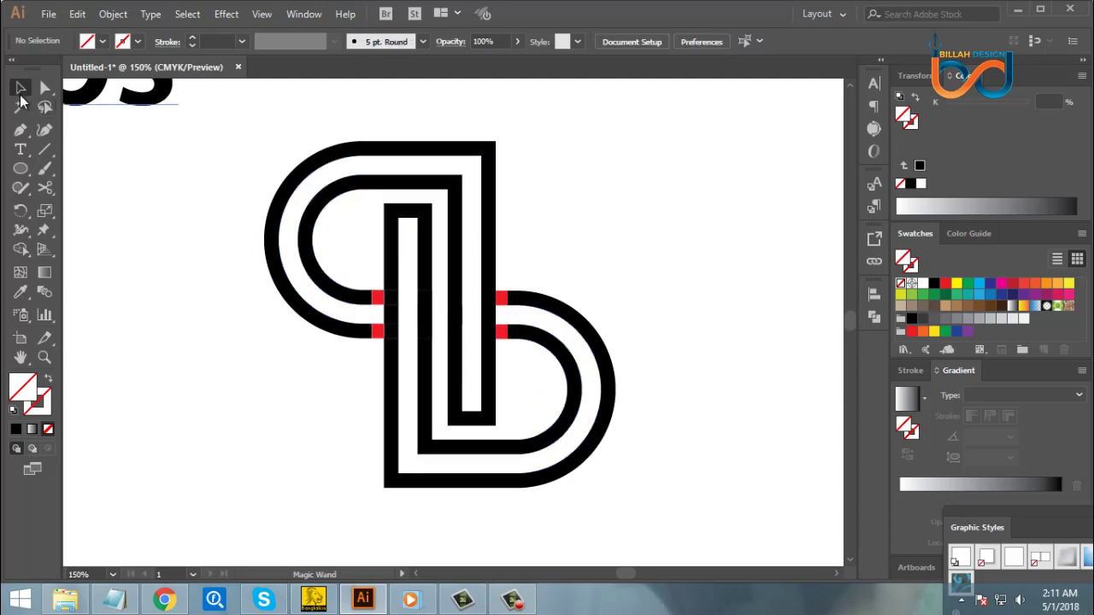
left_click(21, 89)
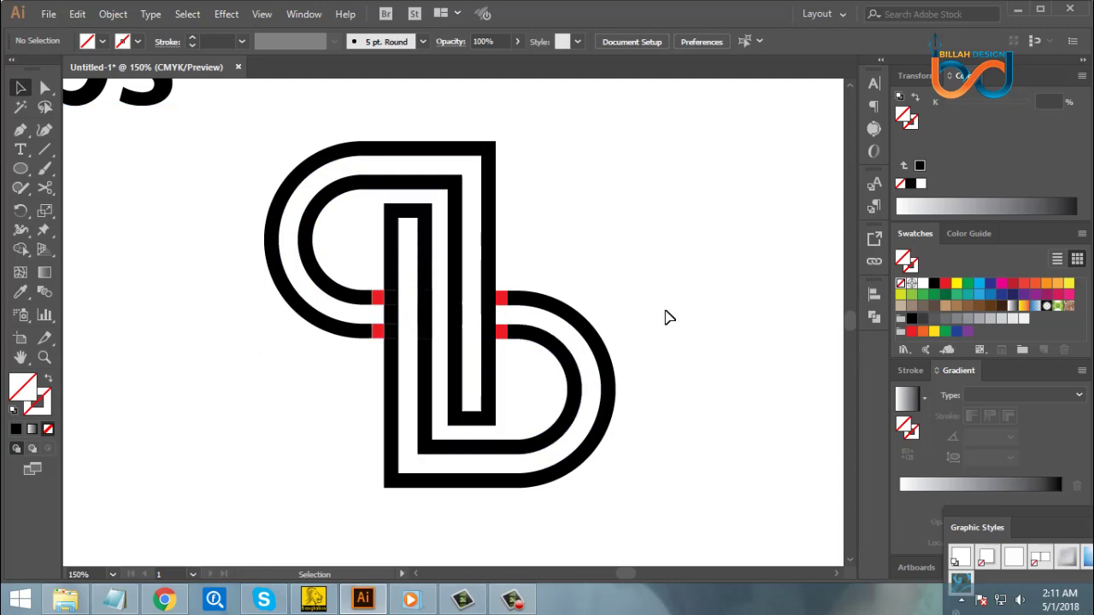
key("ctrl+minus")
key("ctrl+minus")
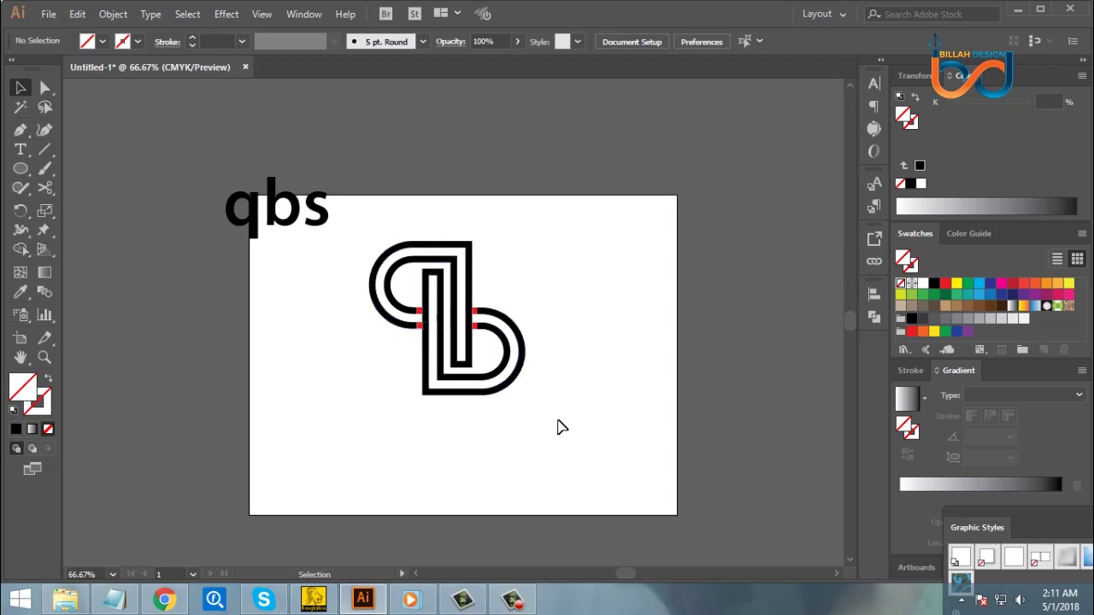
key("ctrl+plus")
key("ctrl+plus")
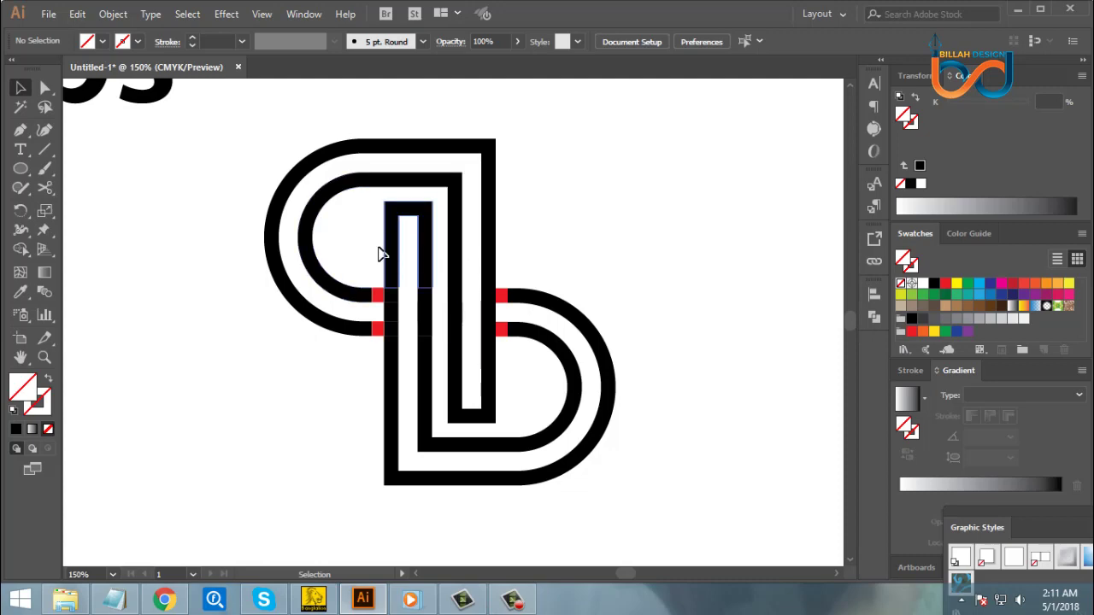
- Select all the black monogram stripes and unite them with Pathfinder
left_click(427, 312)
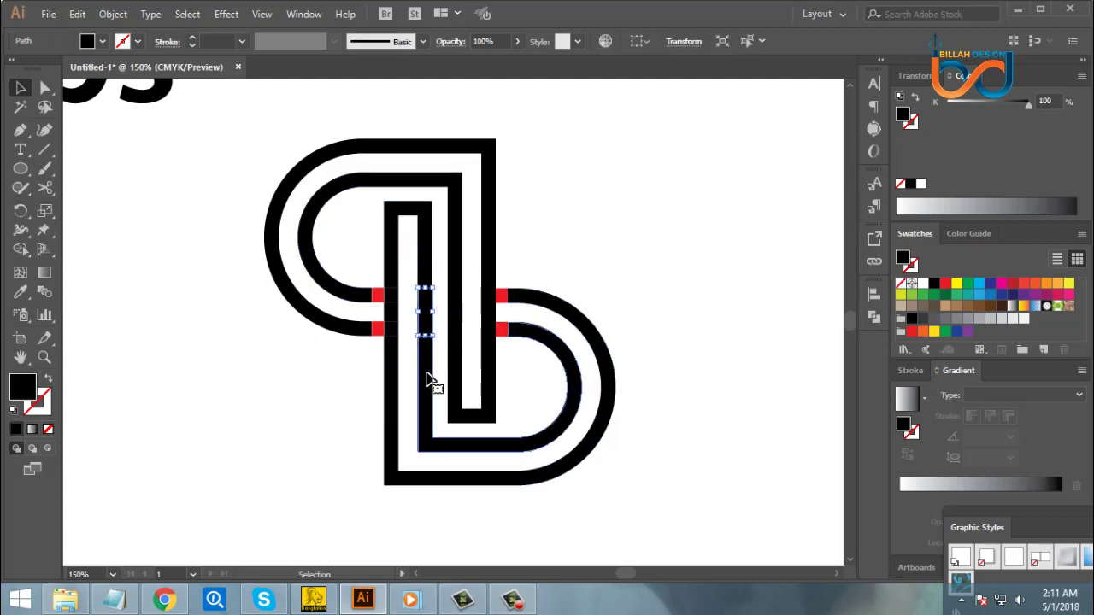
left_click(525, 407)
left_click(495, 383)
left_click(541, 399)
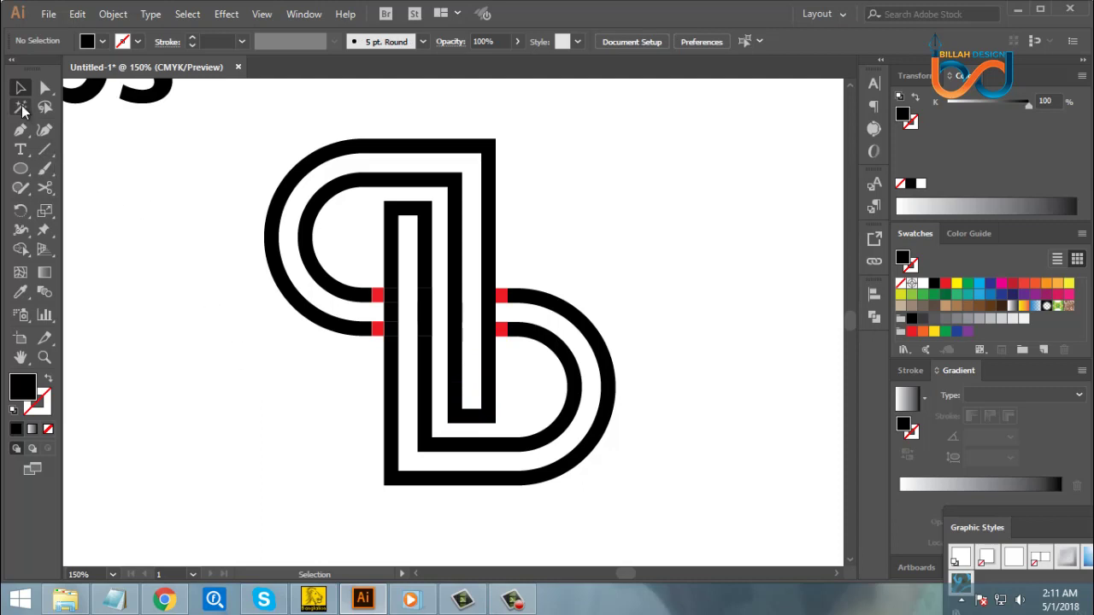
left_click(399, 213)
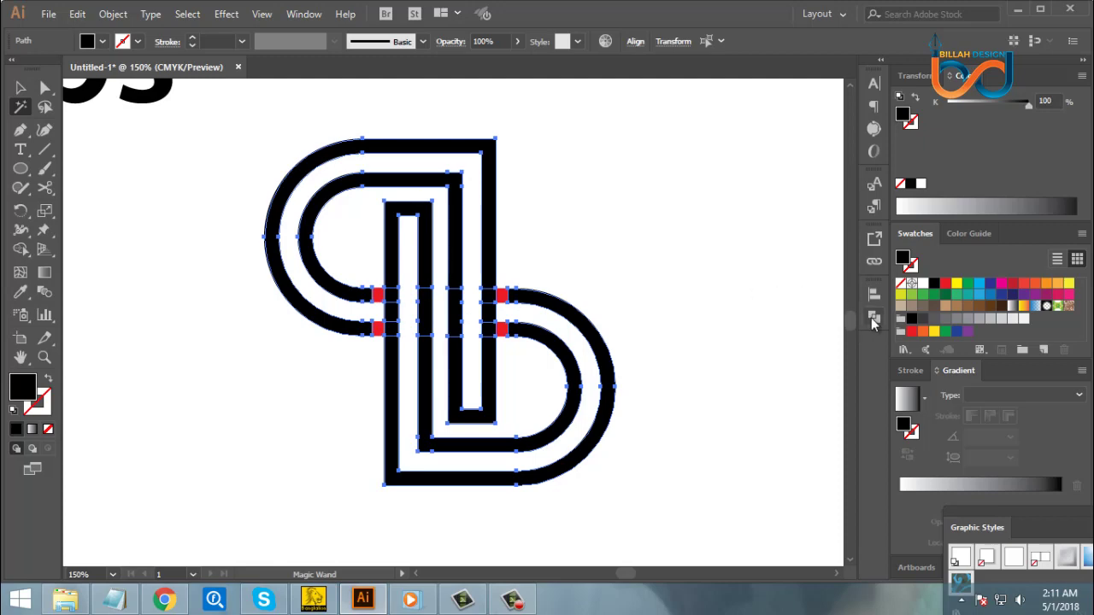
left_click(874, 318)
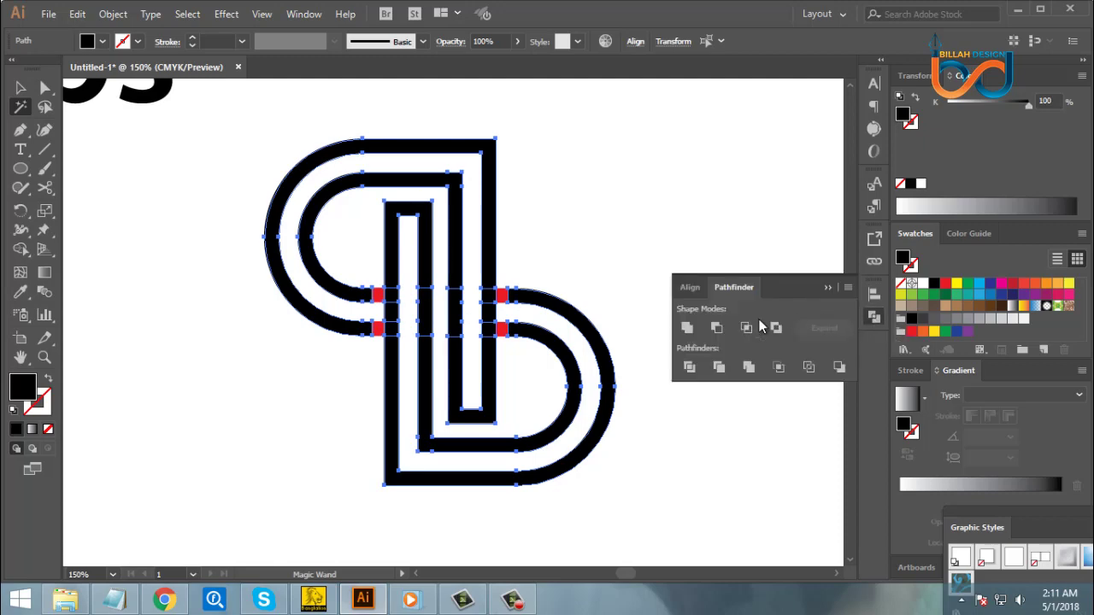
left_click(699, 330)
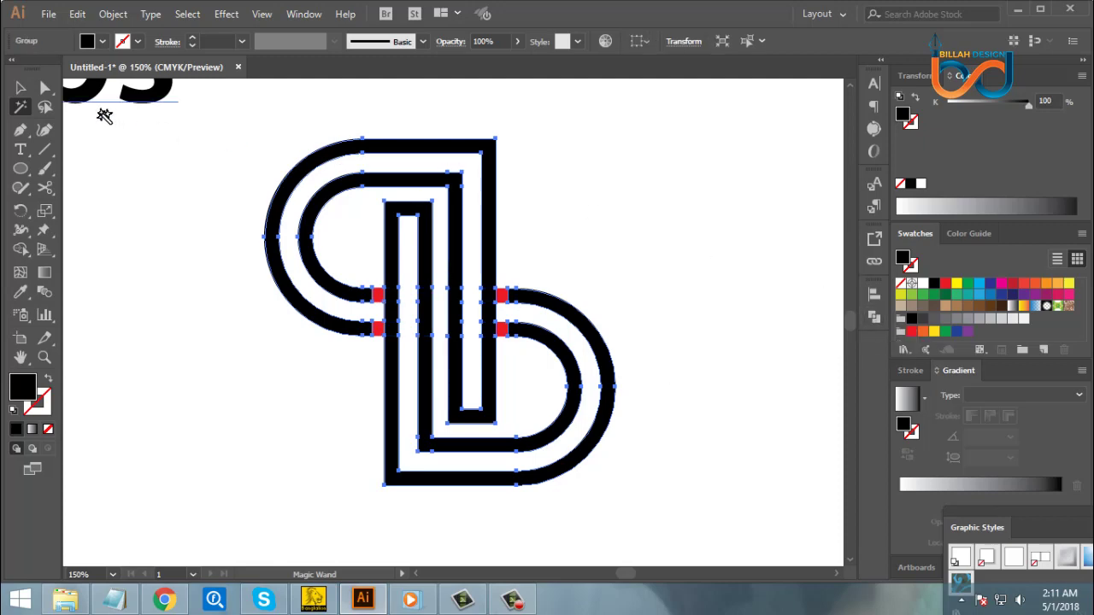
- Check that the left and upper-right red gap squares remain separate shapes
left_click(20, 88)
left_click(370, 337)
left_click(378, 327)
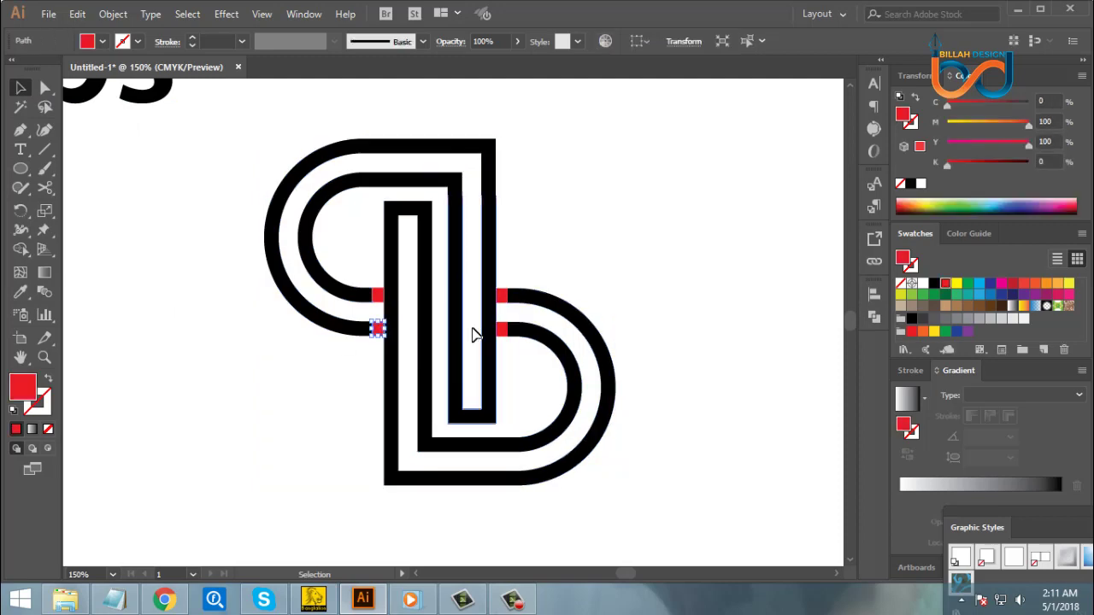
left_click(501, 301)
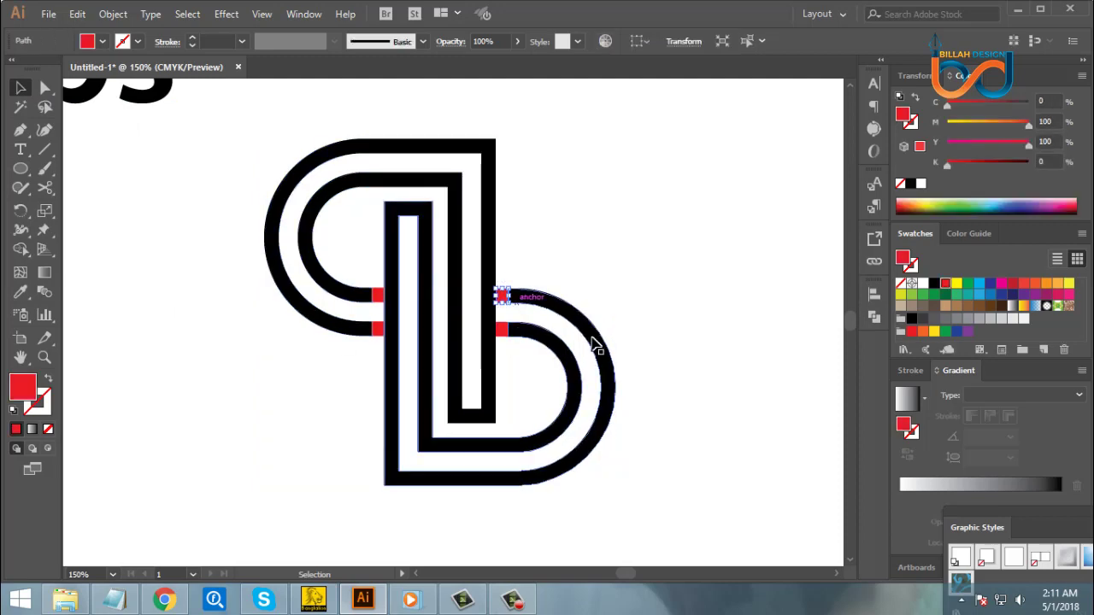
left_click(658, 376)
key("ctrl+minus")
key("ctrl+minus")
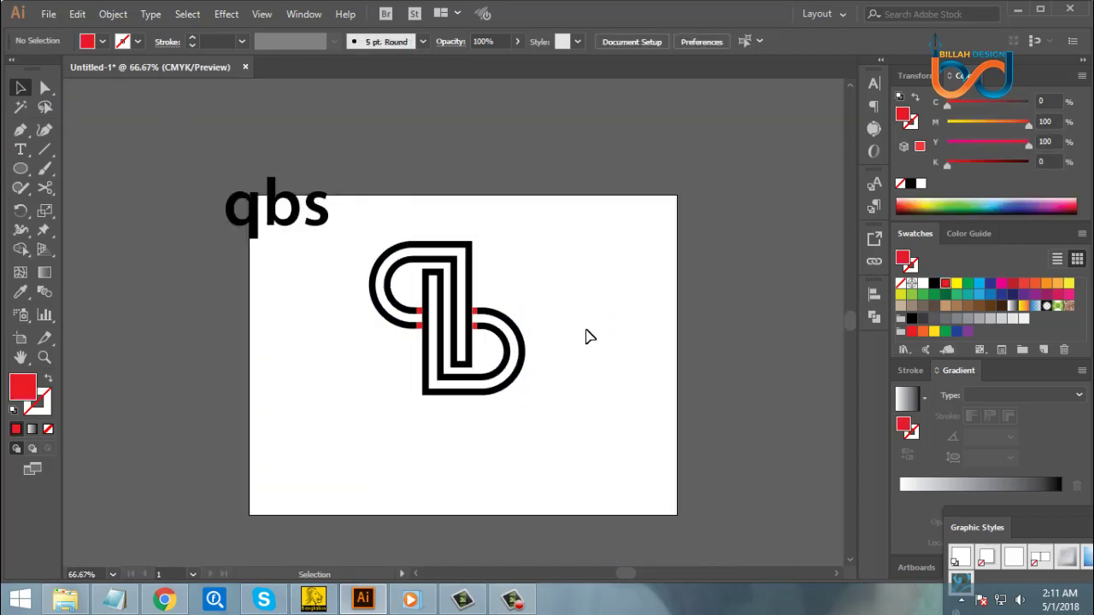
- Group the logo's paths and delete the qbs reference text
left_click_drag(598, 239, 389, 428)
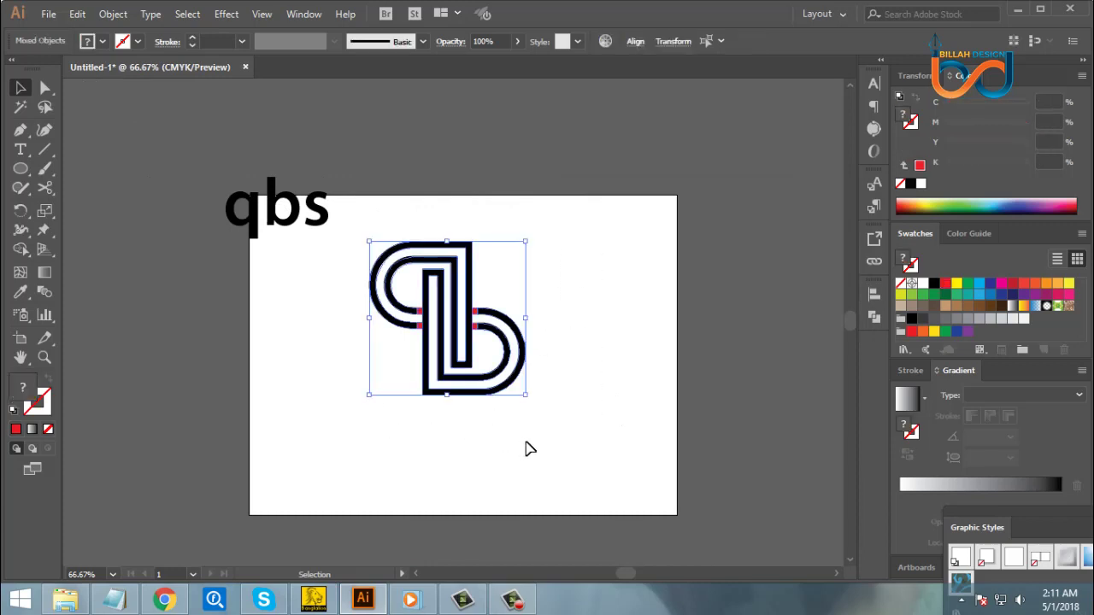
key("ctrl+g")
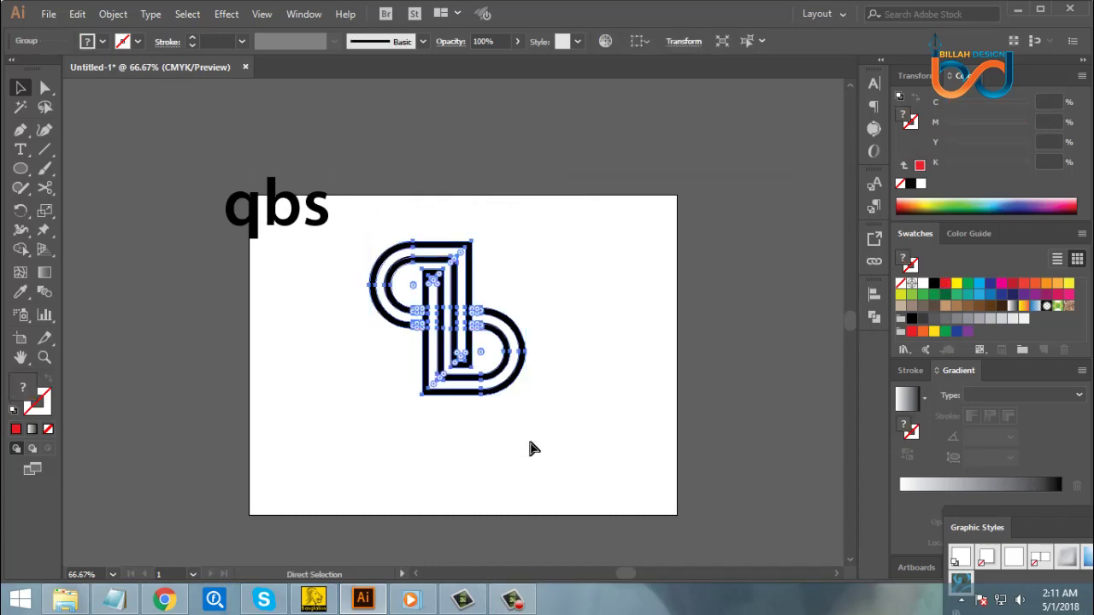
left_click(562, 446)
left_click_drag(329, 218, 289, 240)
key("Delete")
- Select the logo group, toggle its bounding box, and reframe the artboard
key("ctrl+1")
key("ctrl+a")
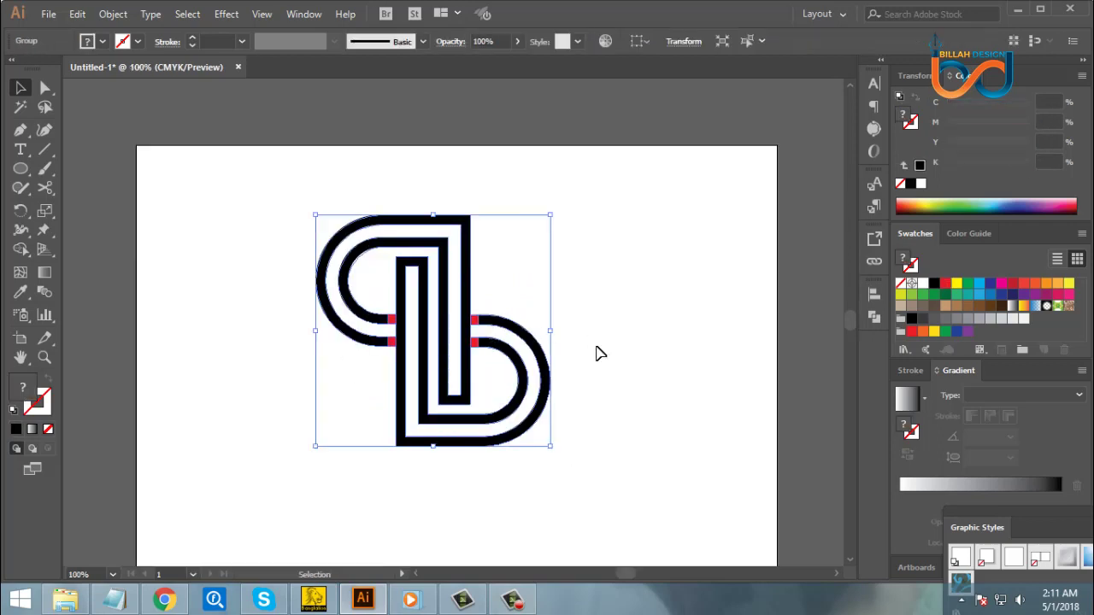
key("ctrl+shift+b")
scroll(626, 386, "down", 2)
scroll(626, 385, "down", 1)
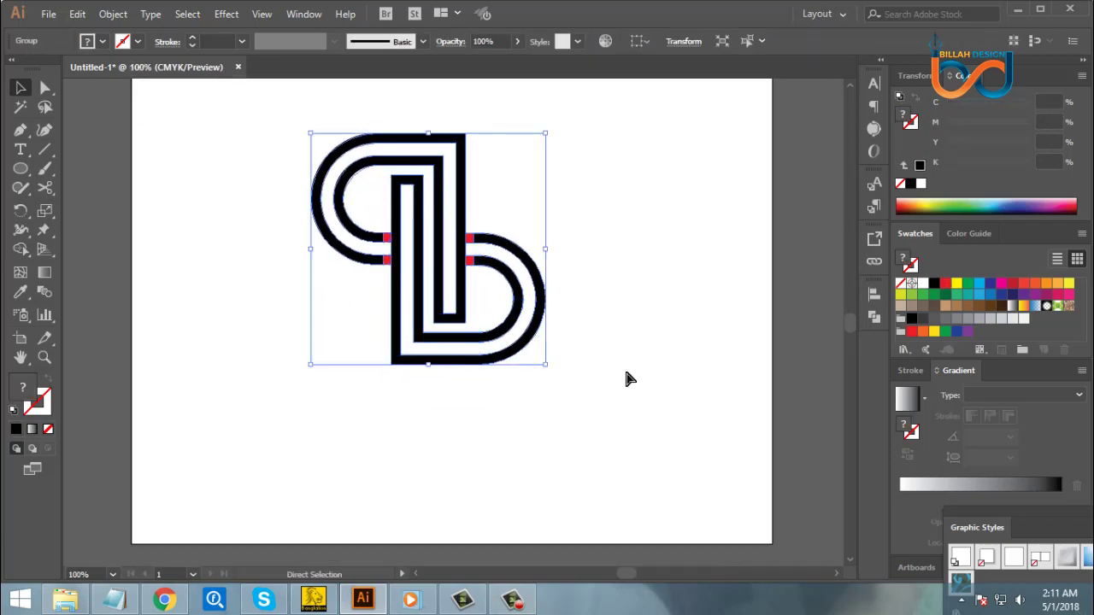
key("ctrl+minus")
left_click_drag(612, 395, 613, 384)
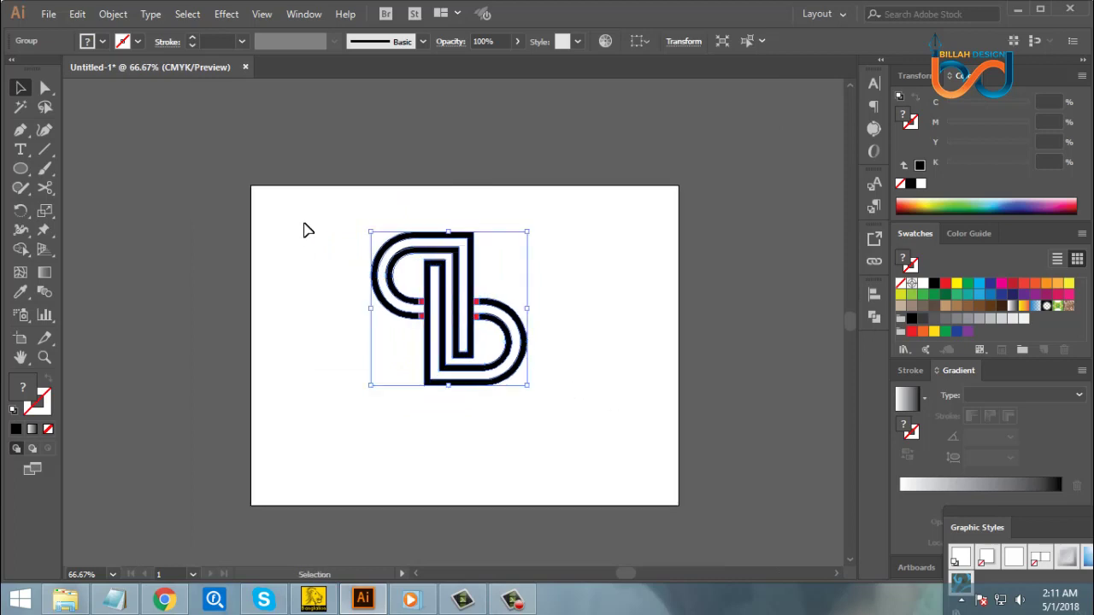
- Fill the logo's line paths white with the Direct Selection tool
left_click(46, 88)
left_click_drag(434, 208, 472, 292)
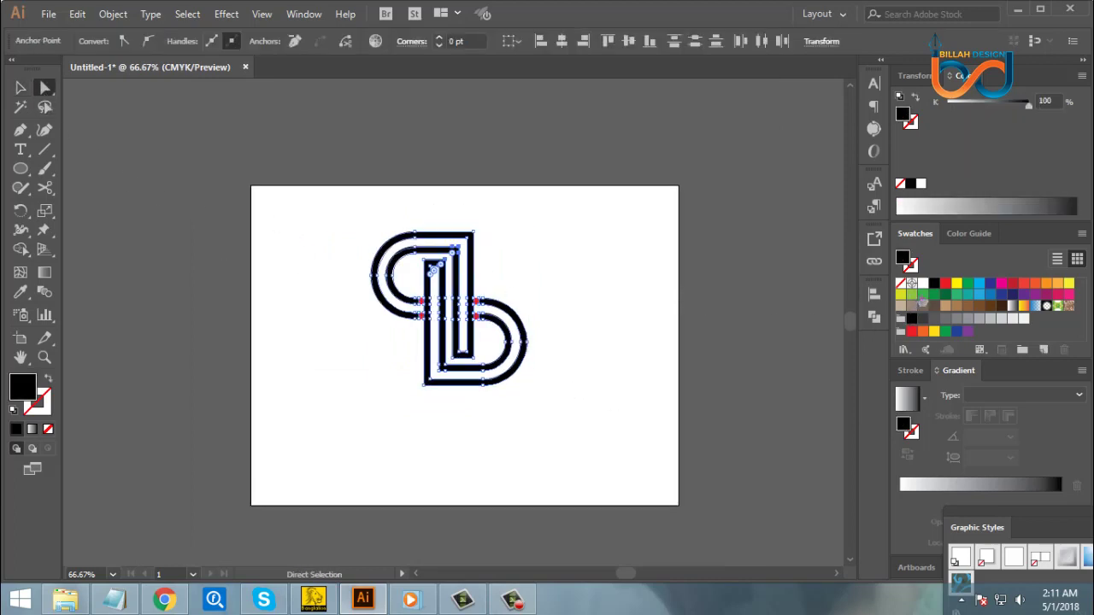
left_click(922, 283)
left_click(296, 208)
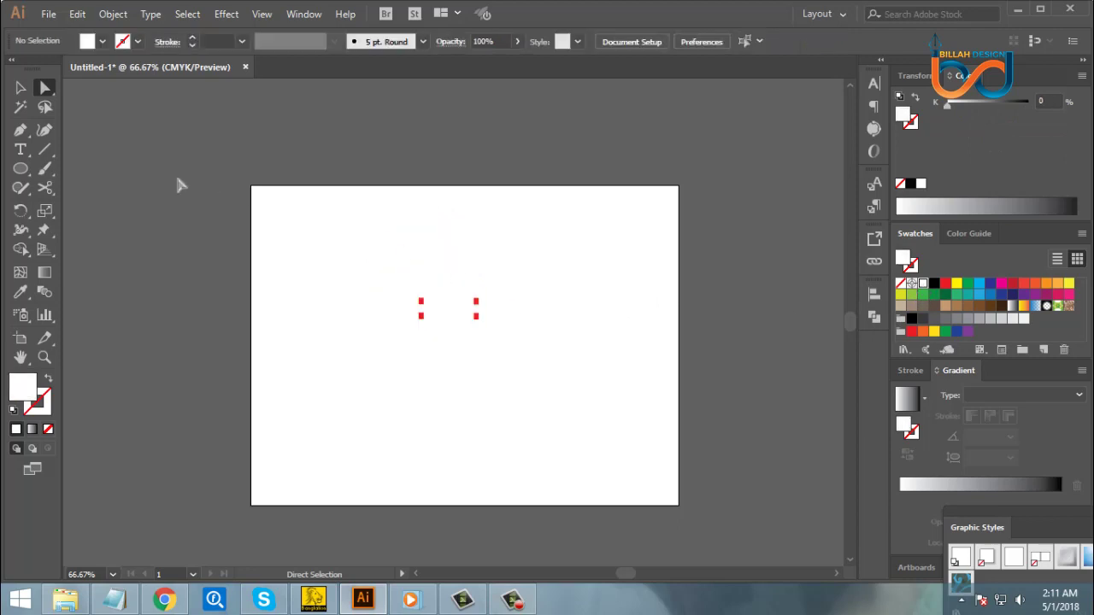
left_click(21, 169)
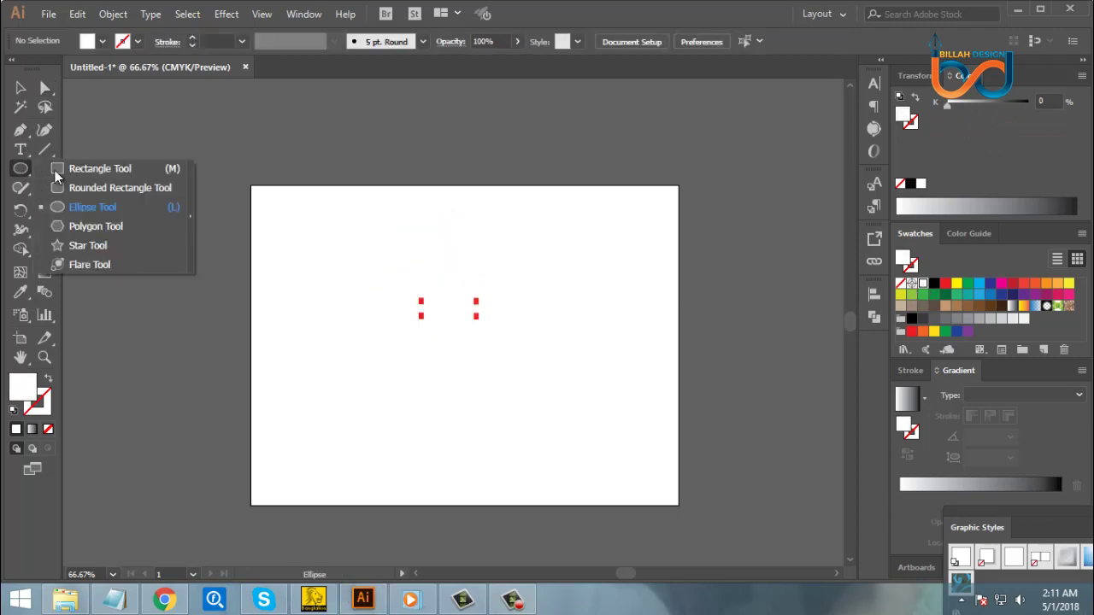
- Draw a black rectangle covering the whole artboard and send it behind the logo
left_click(85, 171)
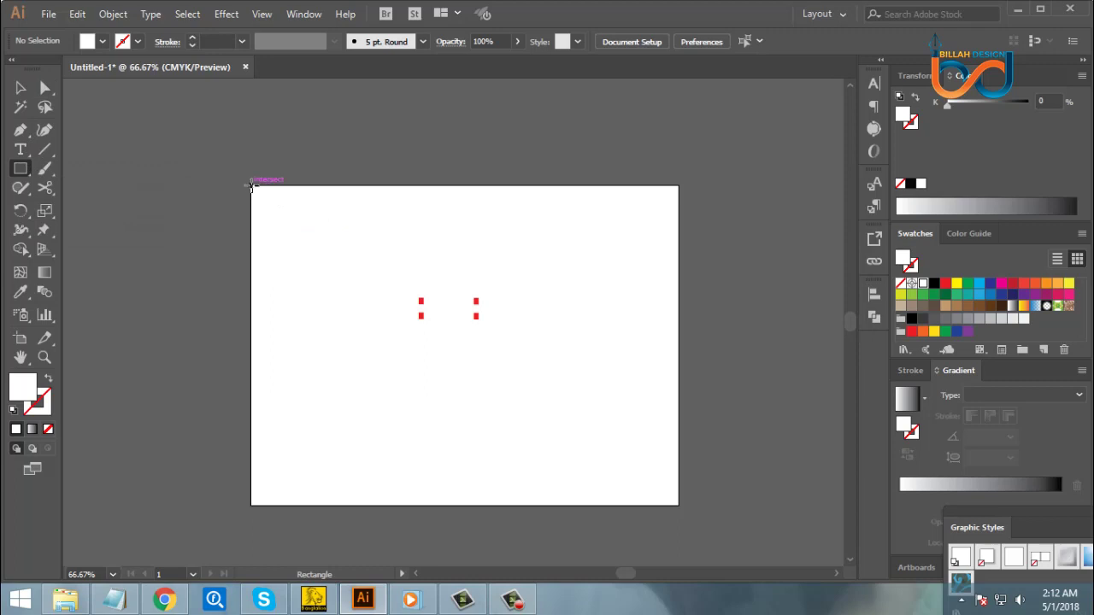
mouse_move(254, 187)
left_mouse_down()
mouse_move(572, 402)
mouse_move(678, 505)
left_mouse_up()
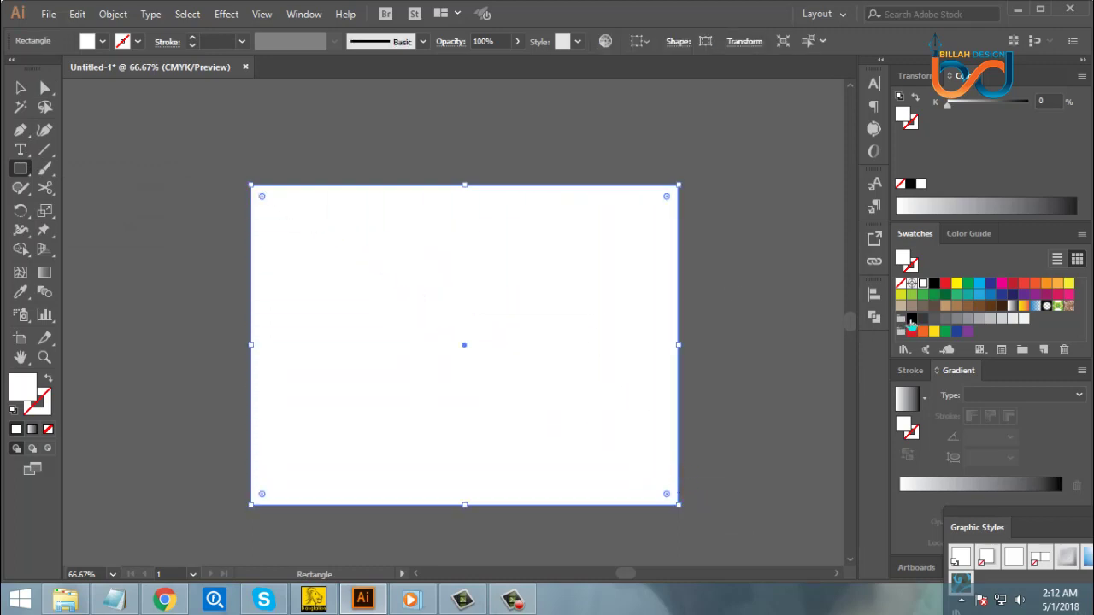
left_click(911, 320)
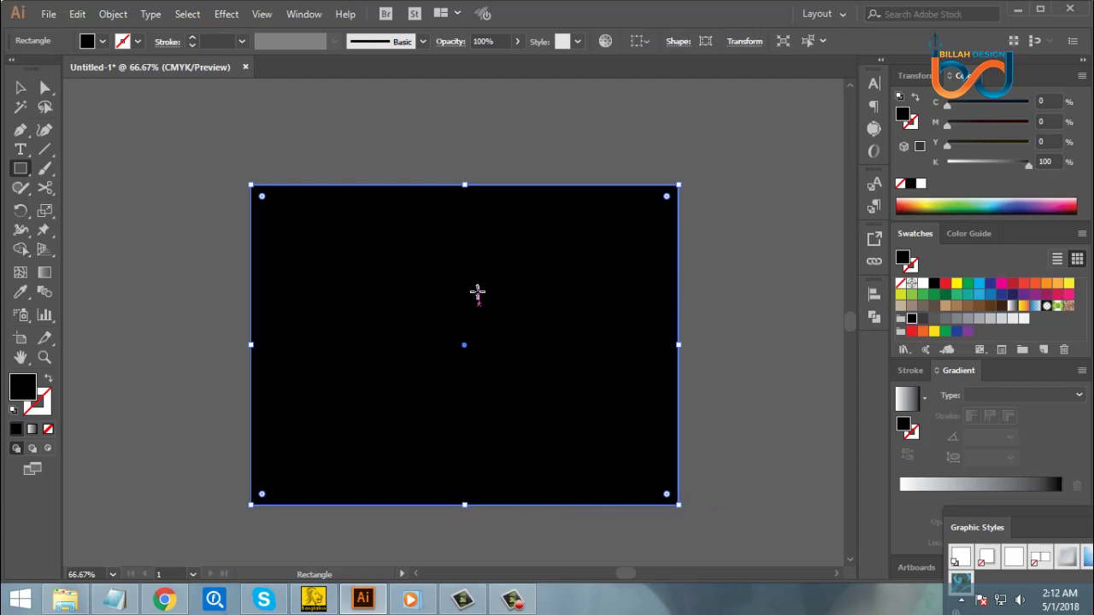
right_click(398, 251)
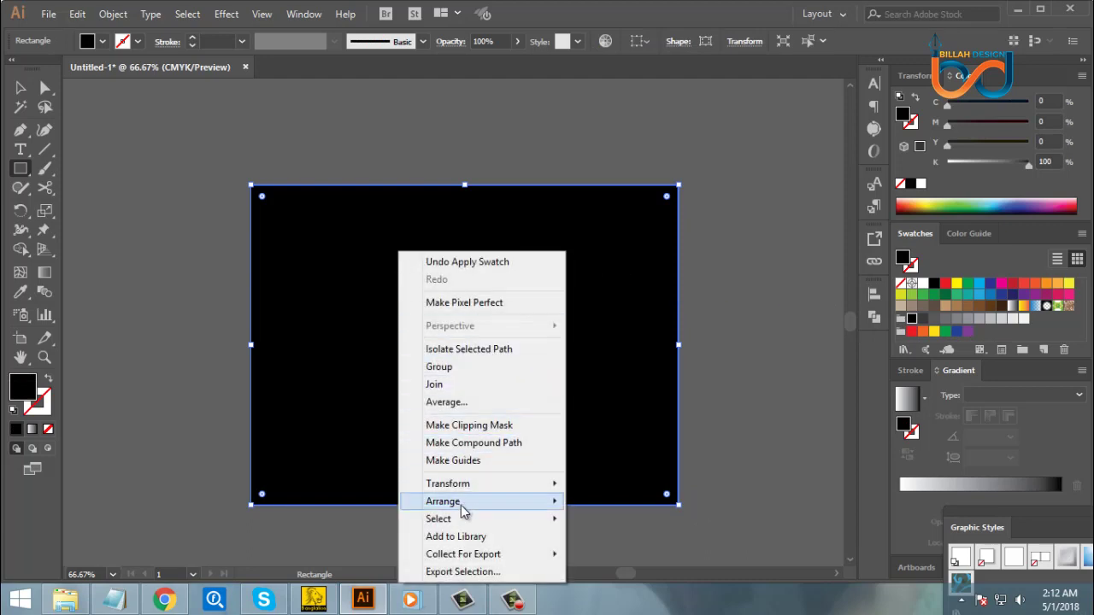
mouse_move(463, 505)
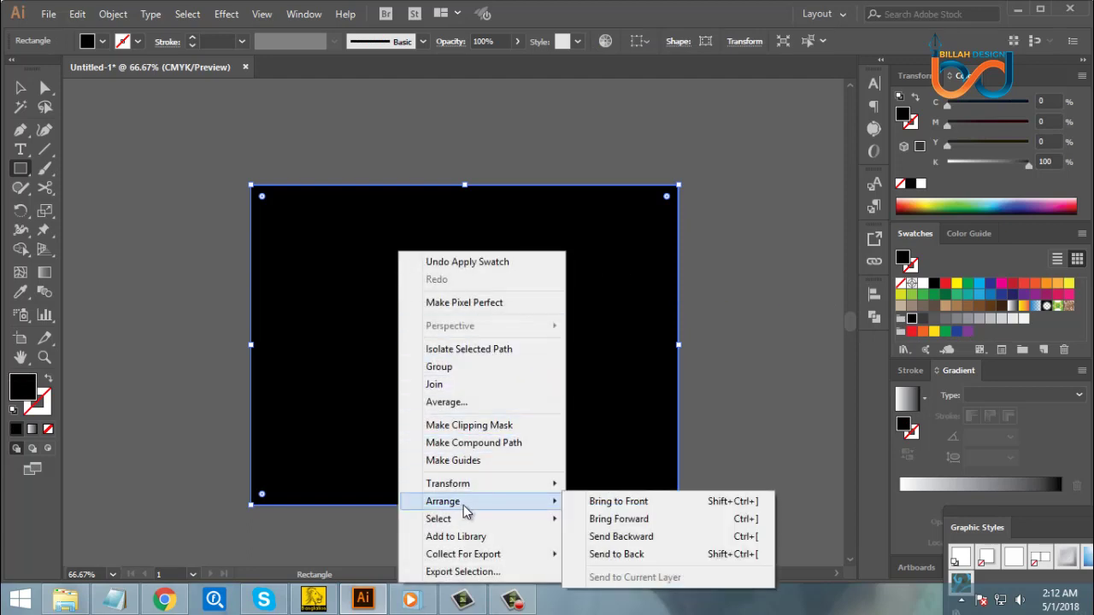
left_click(612, 554)
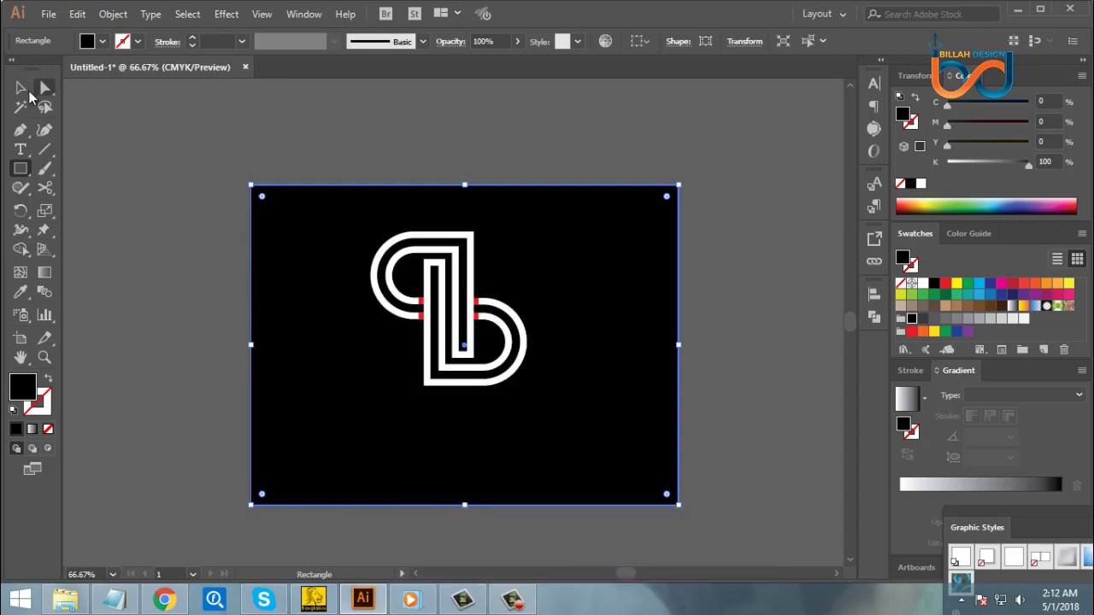
- Deselect, check the artwork up close, then reselect the black background rectangle
left_click(21, 87)
left_click(718, 368)
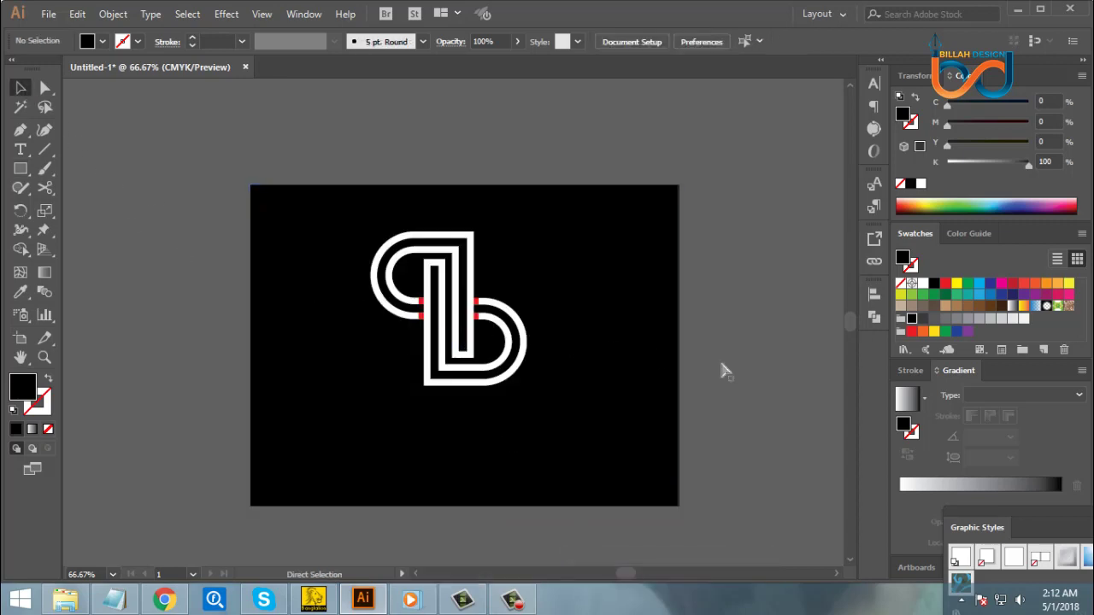
key("ctrl+plus")
key("ctrl+plus")
key("ctrl+minus")
key("ctrl+minus")
left_click(615, 318)
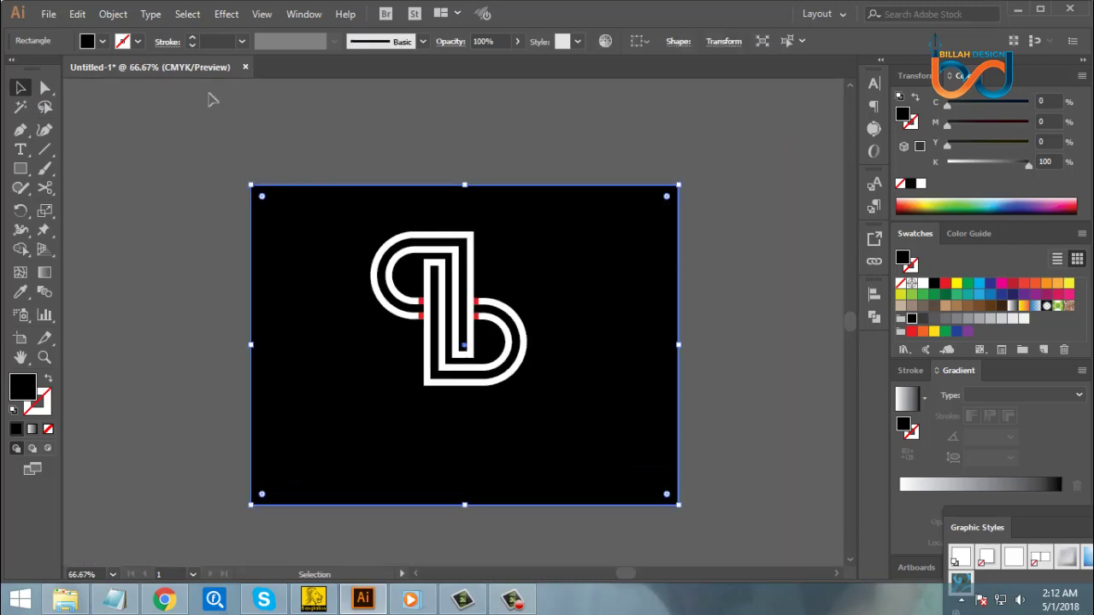
- Lock the black background rectangle with Object > Lock > Selection
left_click(115, 15)
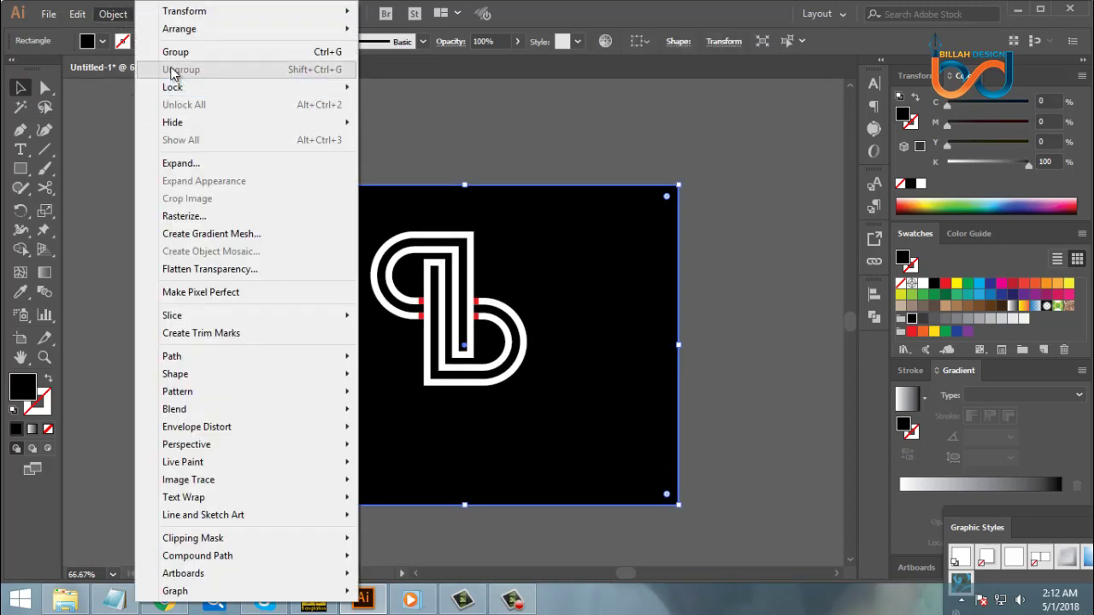
mouse_move(173, 91)
left_click(413, 89)
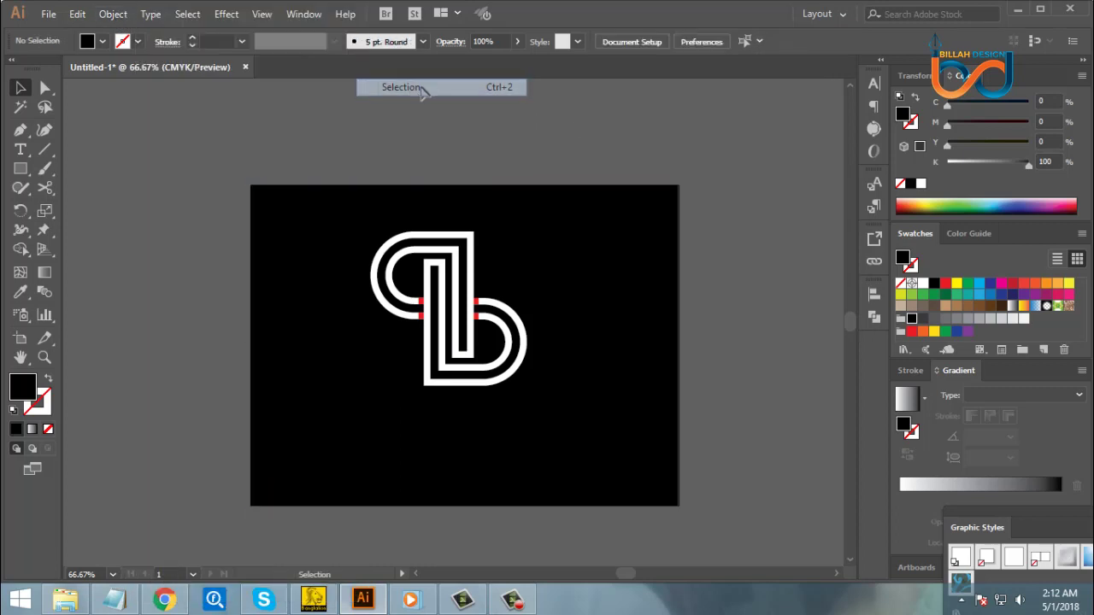
- Magic Wand-select the four red crossing patches and fill them 50% grey (K 50)
key("ctrl+1")
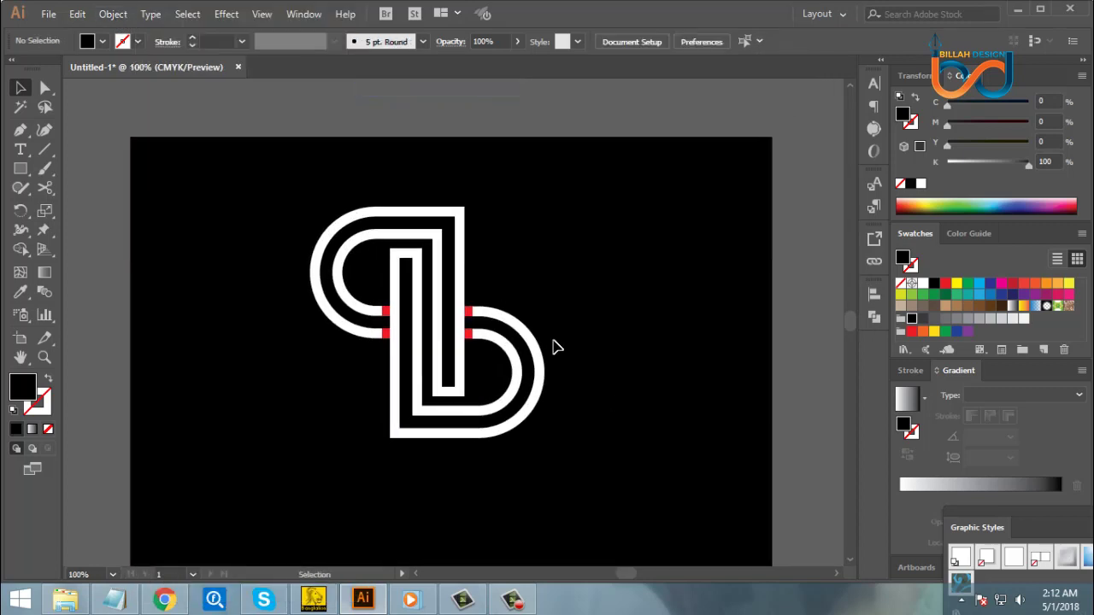
left_click(428, 219)
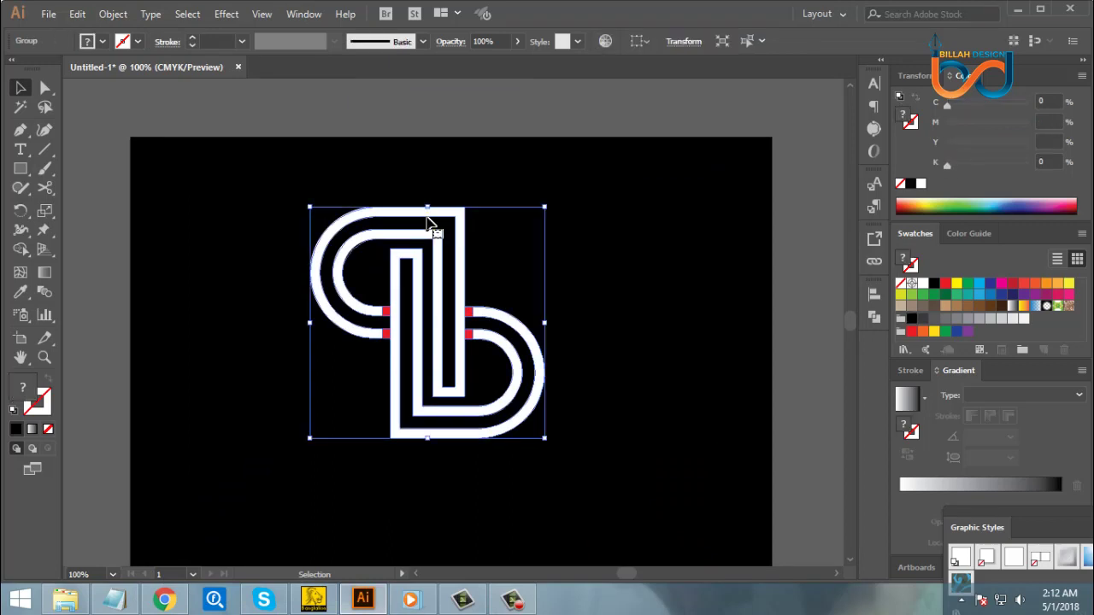
left_click(611, 345)
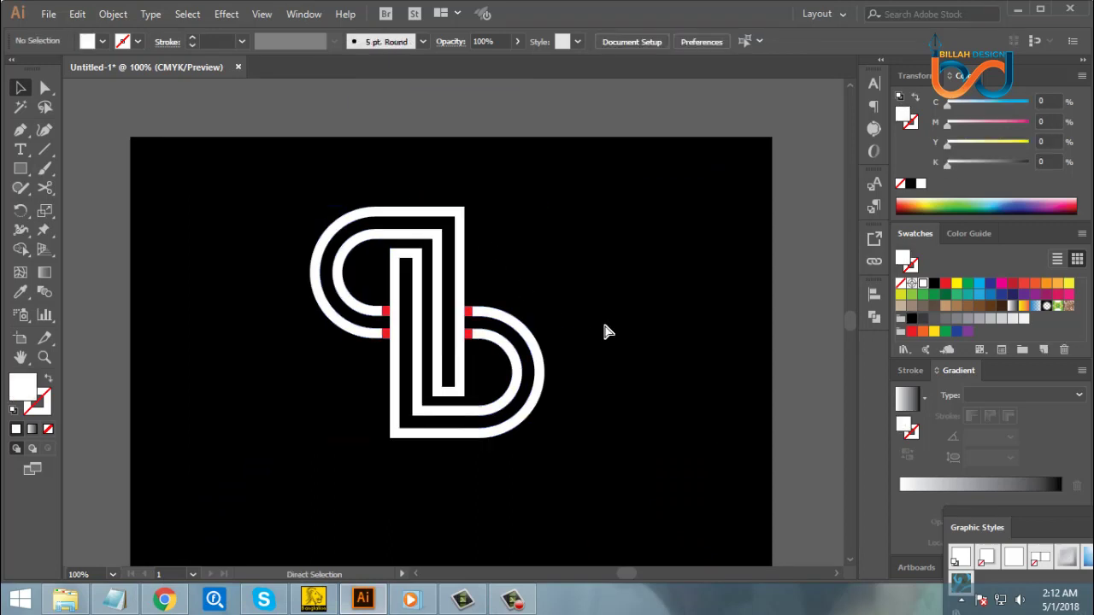
key("ctrl+equal")
key("ctrl+equal")
left_click_drag(216, 245, 229, 245)
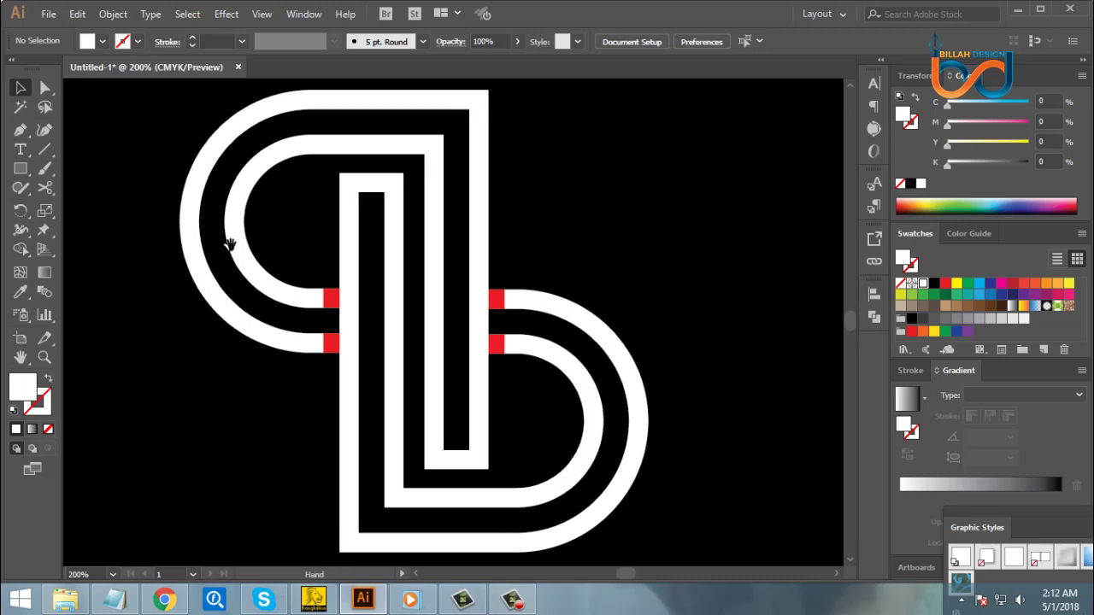
left_click(20, 107)
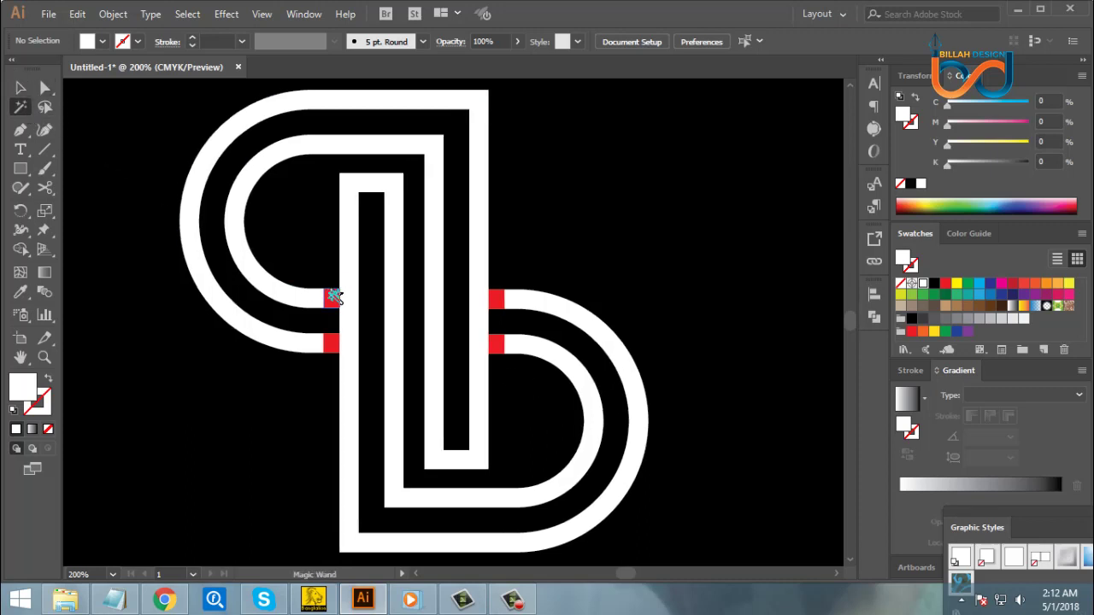
left_click(333, 298)
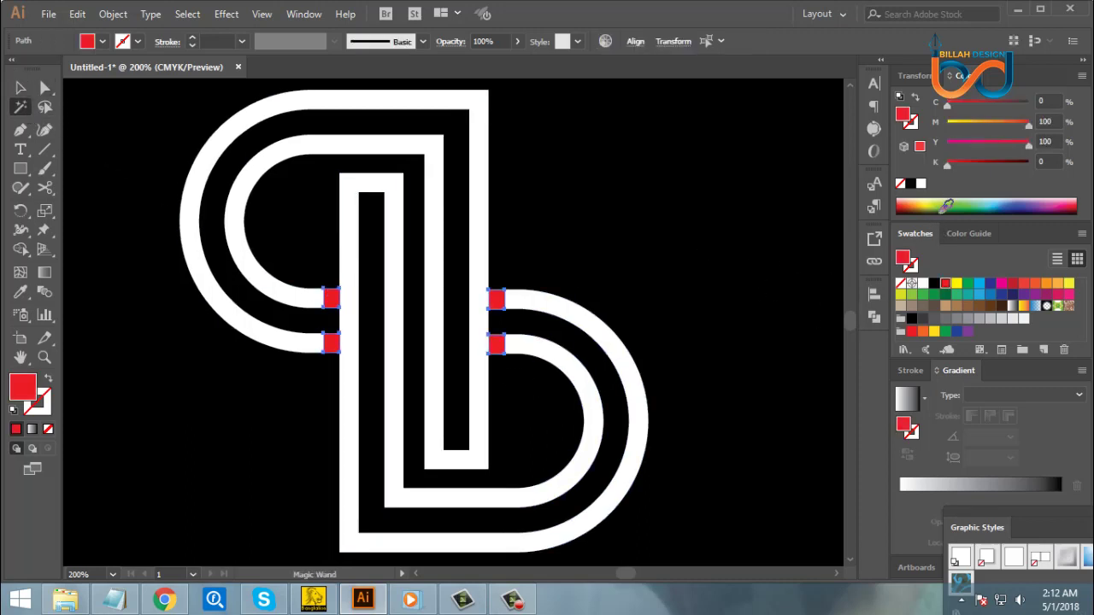
left_click(969, 320)
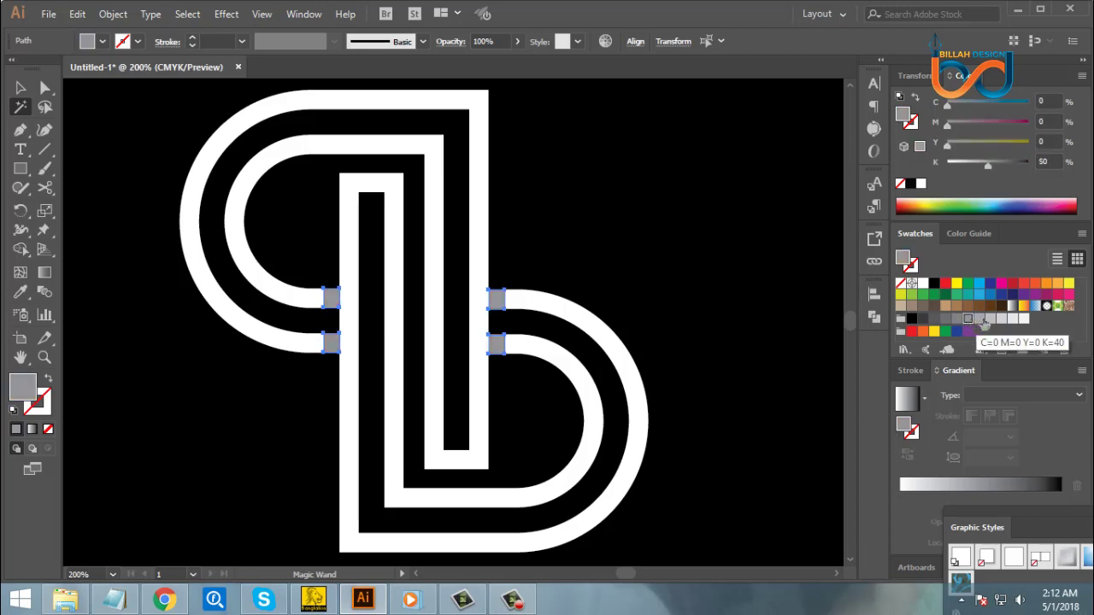
- Lighten the crossing patches to K 40 grey and deselect them
left_click(980, 319)
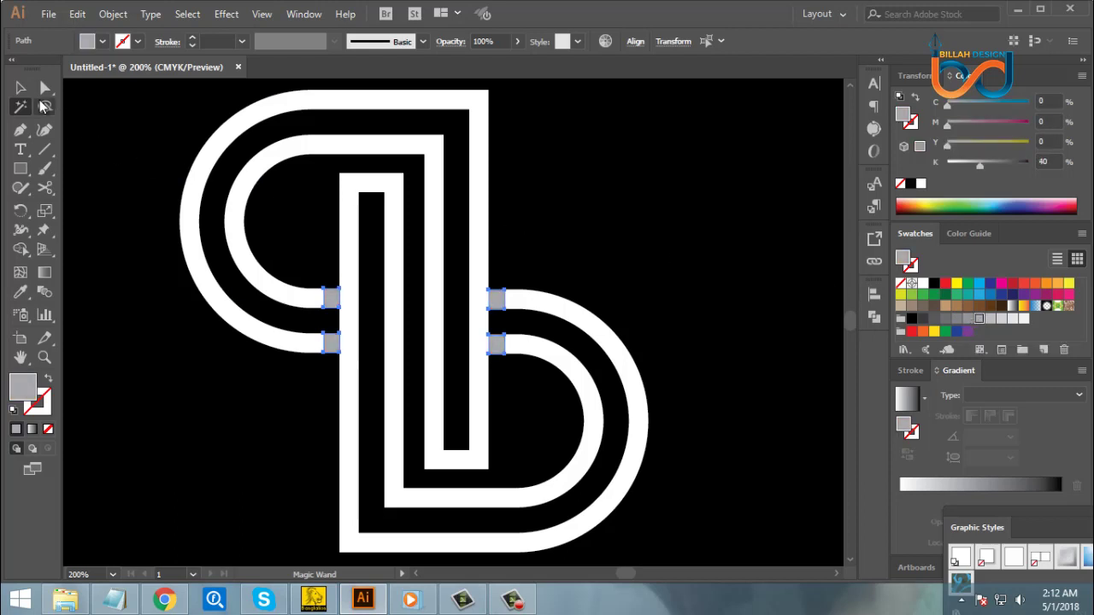
left_click(22, 89)
left_click(217, 396)
key("ctrl+minus")
key("ctrl+minus")
key("ctrl+minus")
key("ctrl+minus")
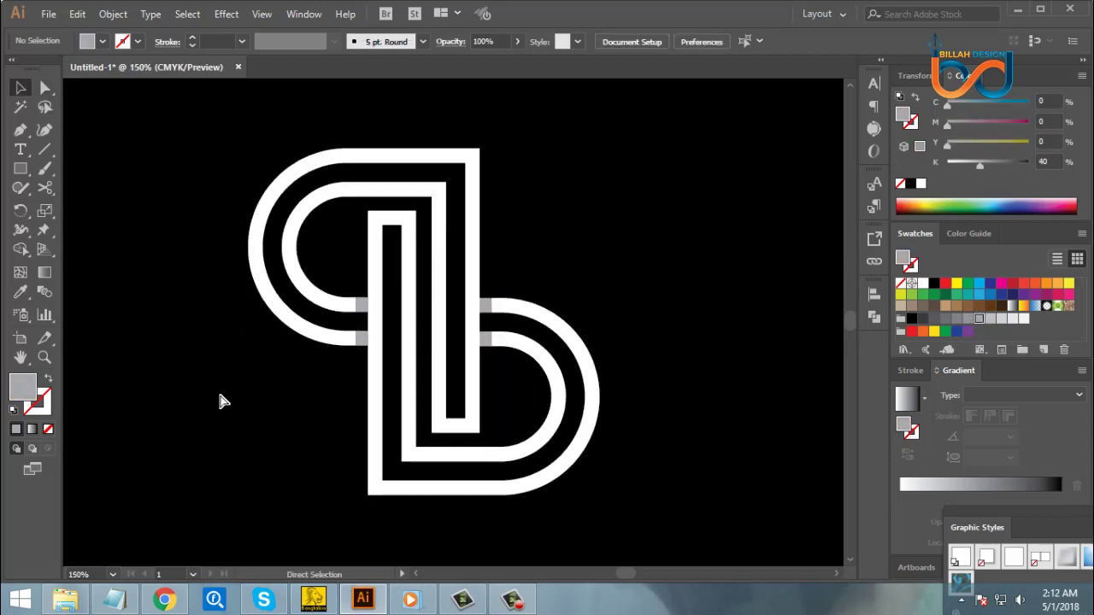
key("ctrl+plus")
key("ctrl+plus")
key("ctrl+plus")
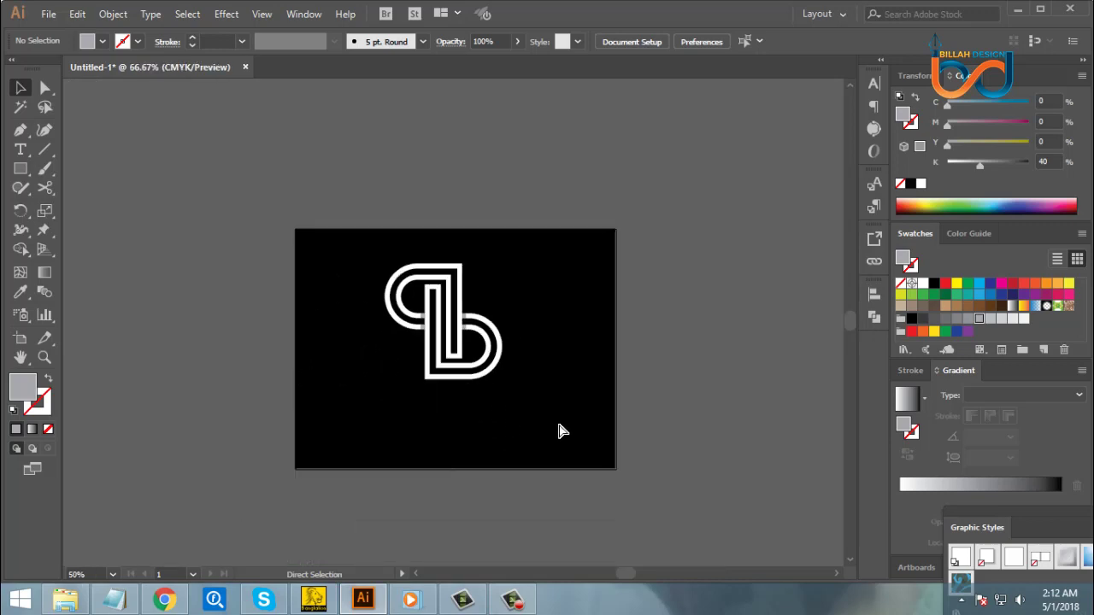
- Reselect the four grey crossing patches with the Magic Wand and darken them to K 60
left_click(21, 107)
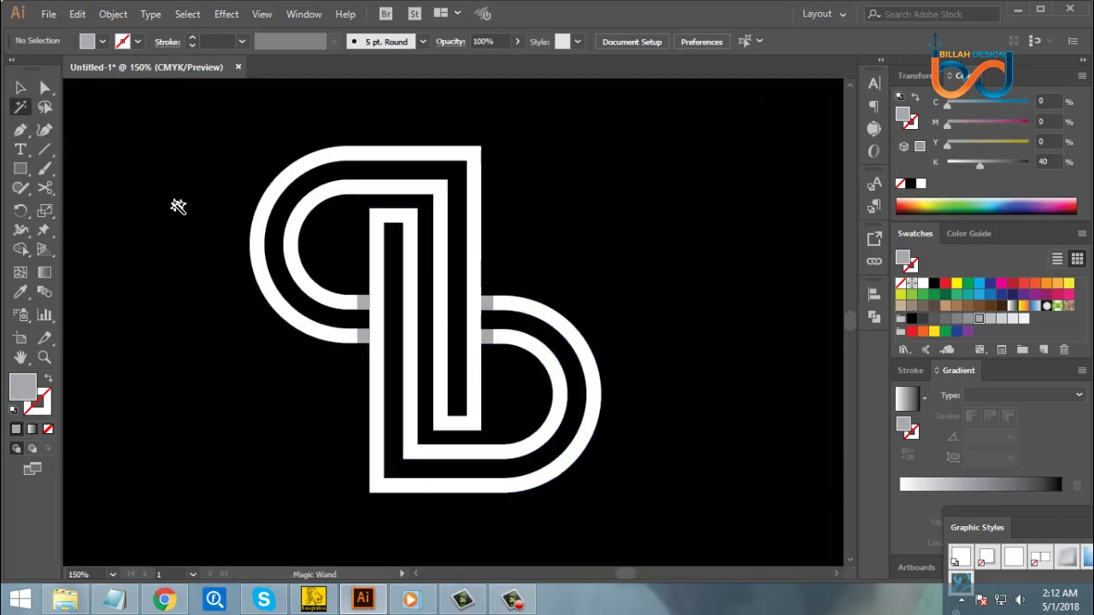
left_click(366, 300)
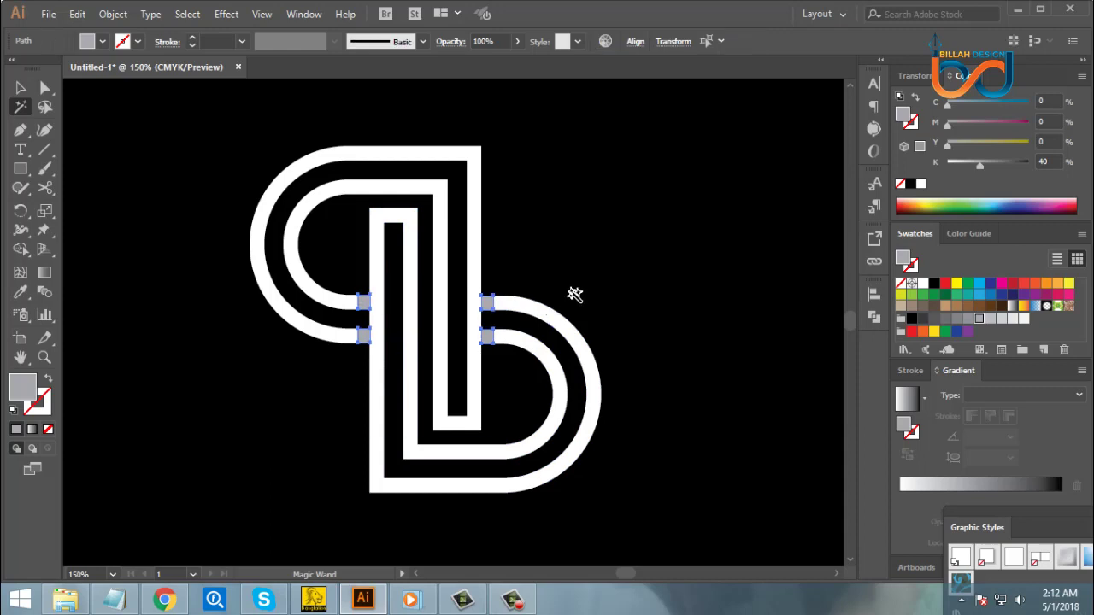
left_click(957, 319)
left_click(20, 87)
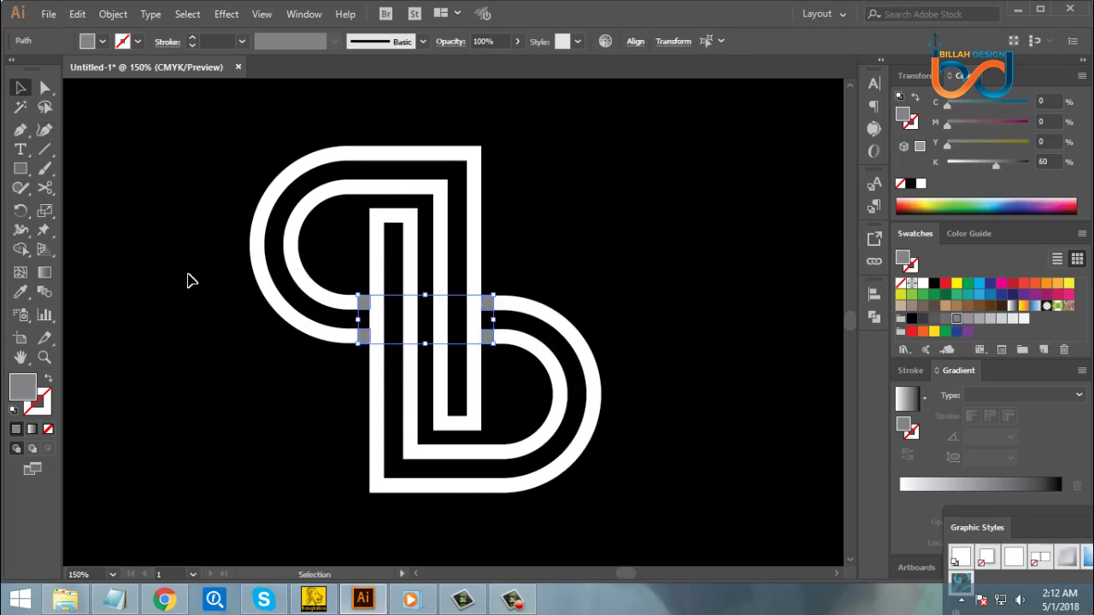
left_click(186, 279)
key("ctrl+minus")
key("ctrl+minus")
key("ctrl+minus")
key("ctrl+minus")
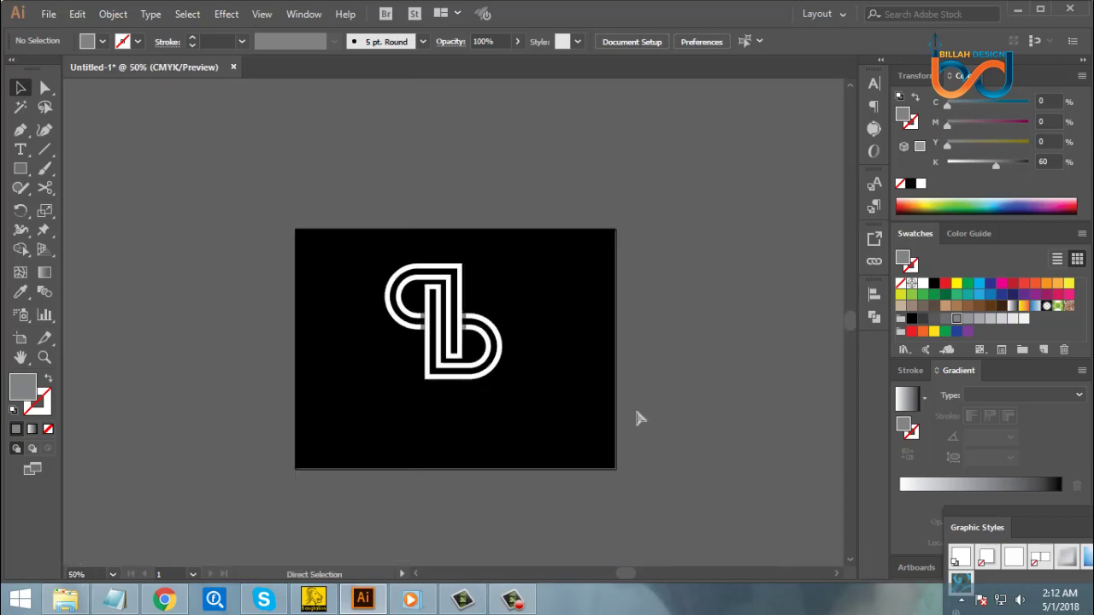
key("ctrl+plus")
key("ctrl+plus")
key("ctrl+plus")
key("ctrl+plus")
key("ctrl+plus")
key("ctrl+plus")
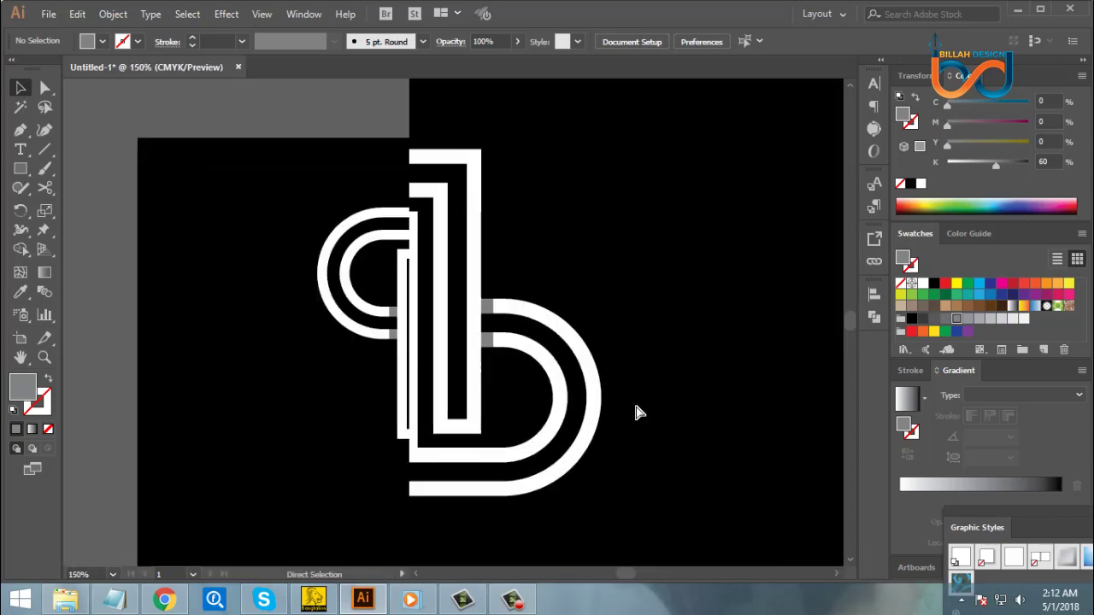
scroll(251, 422, "left", 4)
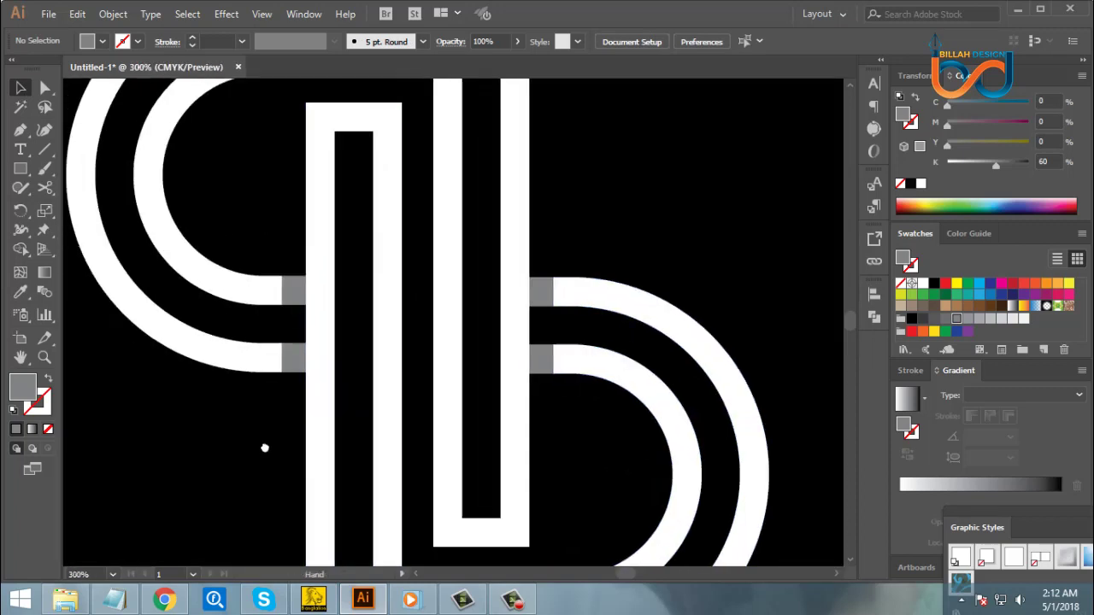
- Nudge the left arcs' end points beside the grey patches slightly left
left_click(44, 88)
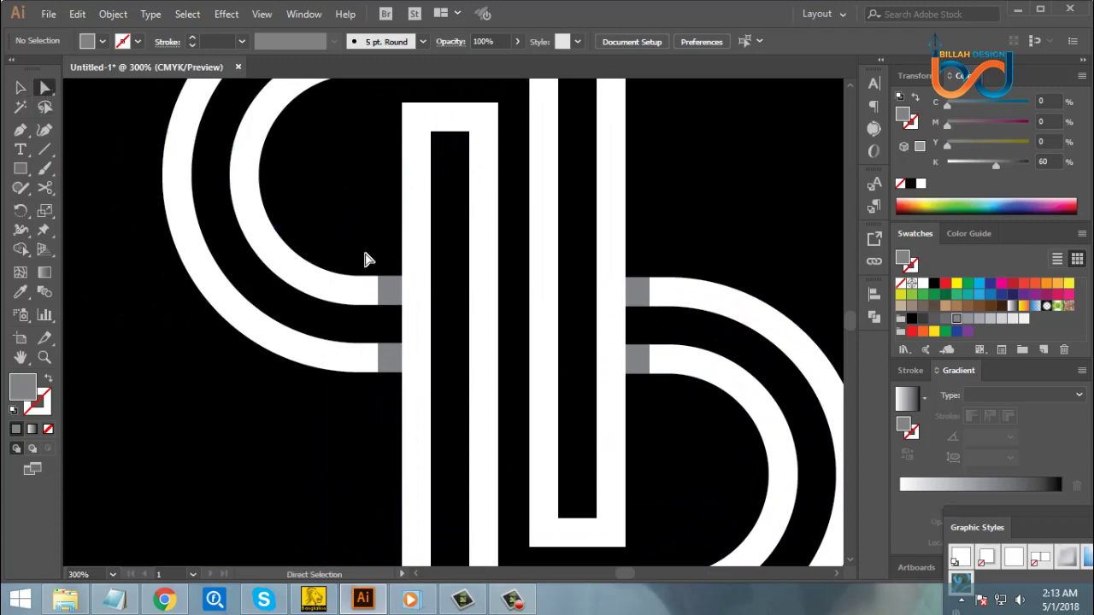
left_click_drag(373, 260, 383, 395)
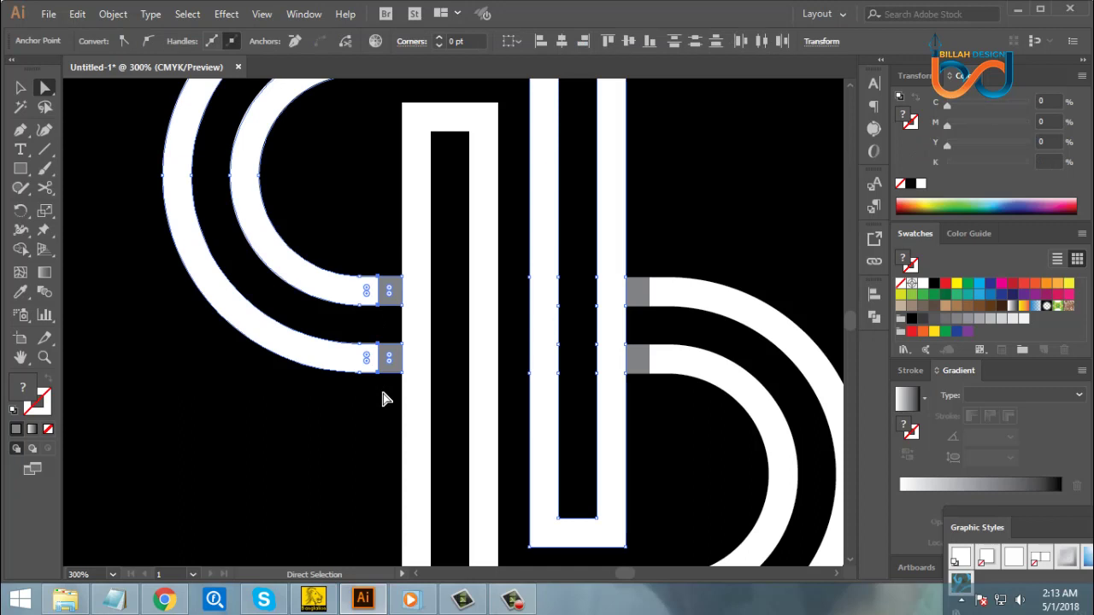
key("Left")
key("Left")
key("Left")
key("Left")
left_click(667, 449)
- Extend the right grey crossing pieces across the gaps by nudging their end points right
left_click_drag(663, 252, 649, 399)
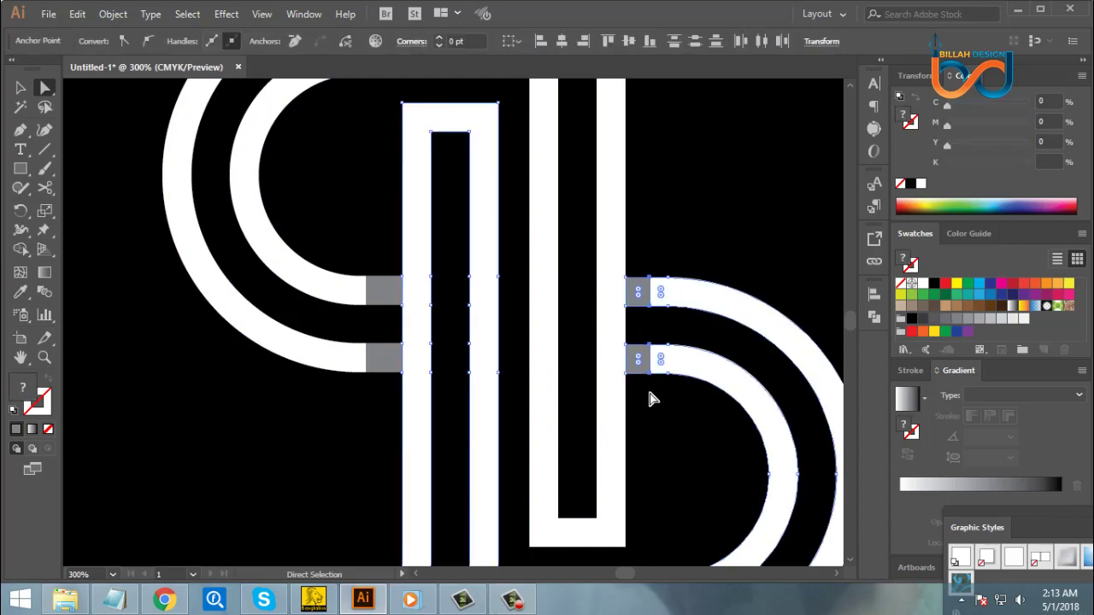
key("Right")
key("Right")
key("Right")
key("Right")
key("Right")
key("Right")
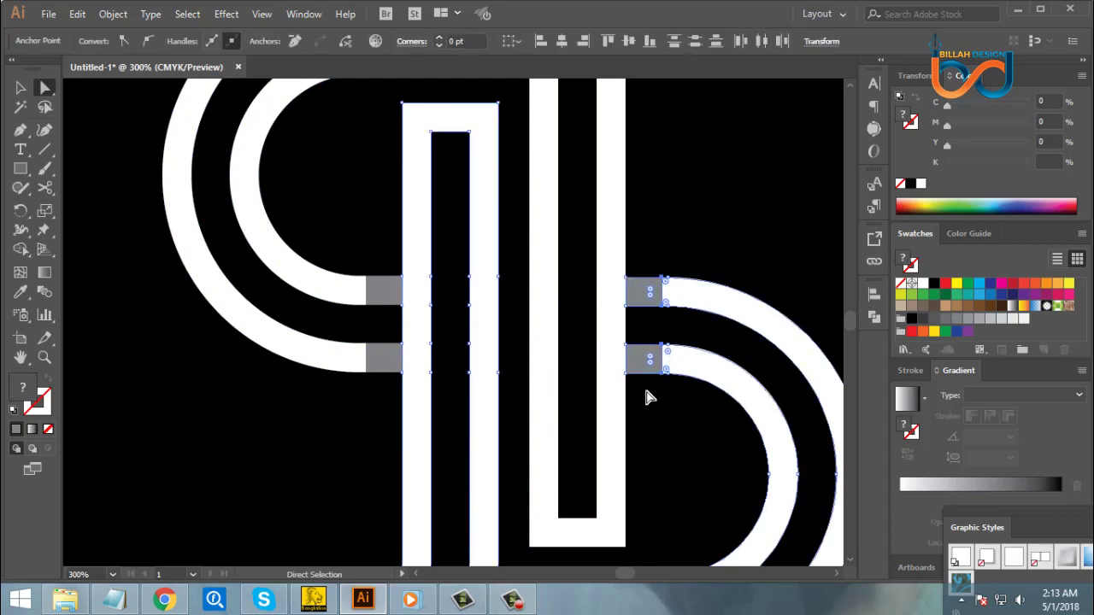
left_click(670, 430)
key("ctrl+minus")
key("ctrl+minus")
key("ctrl+minus")
key("ctrl+minus")
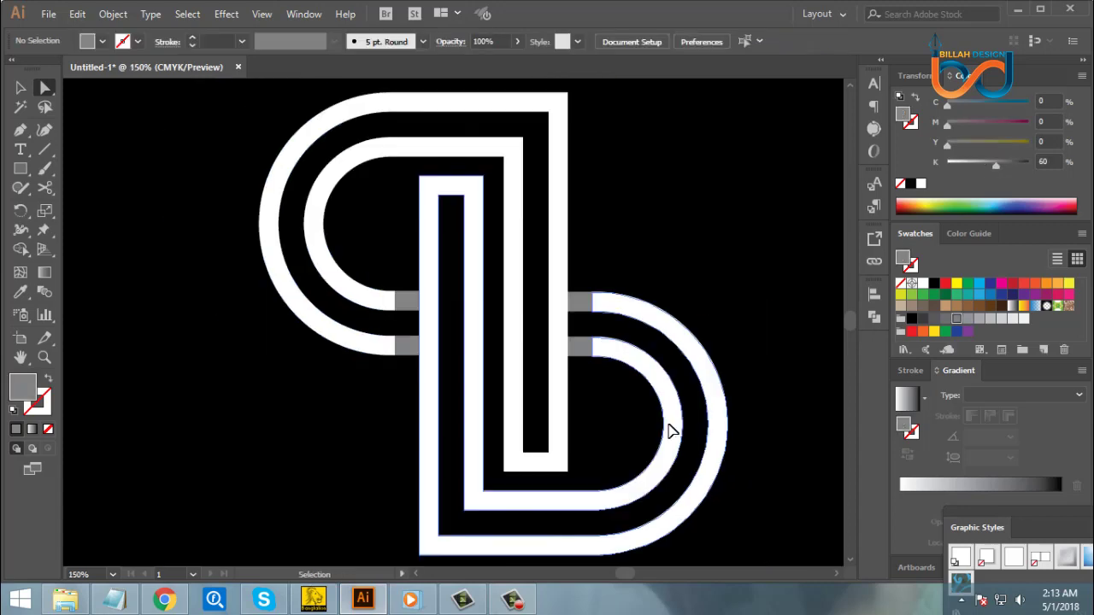
left_click_drag(585, 391, 593, 402)
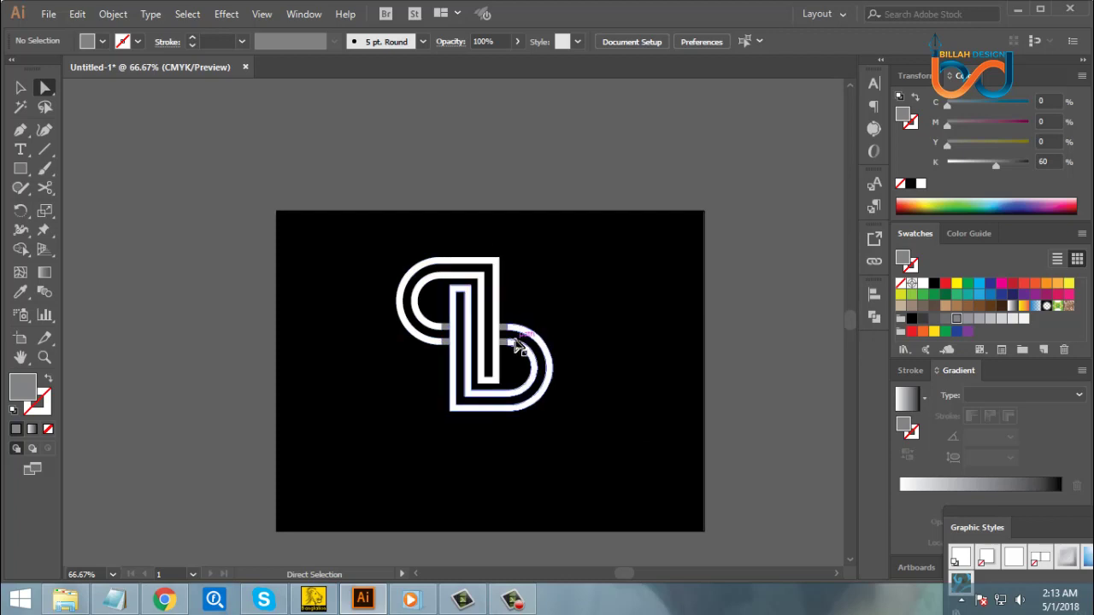
- Select the whole monogram group with the Selection tool, shifting it right and back
key("v")
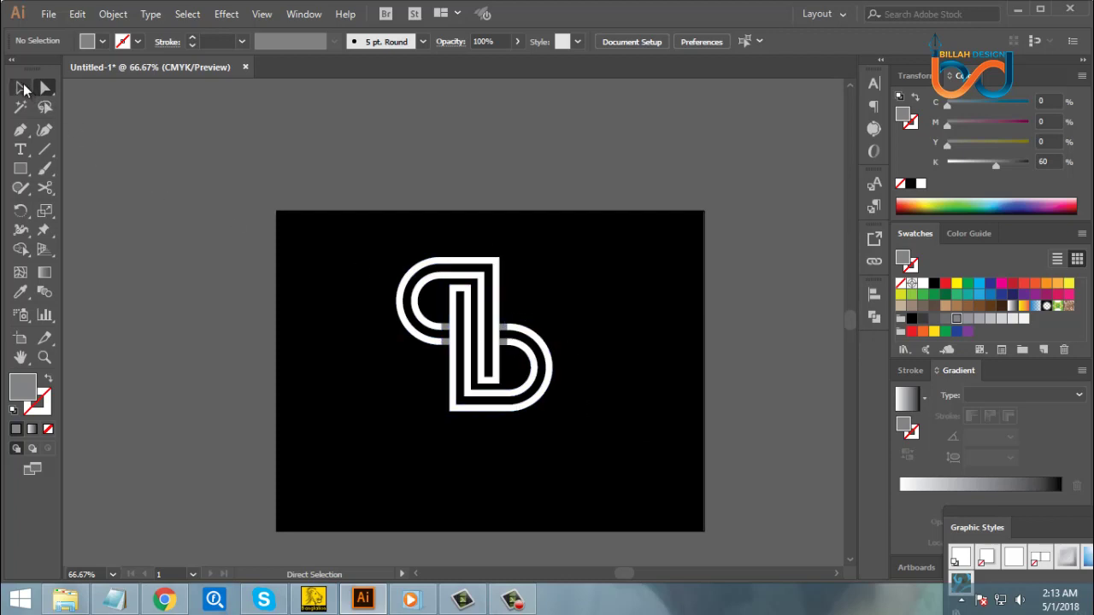
left_click_drag(349, 243, 609, 458)
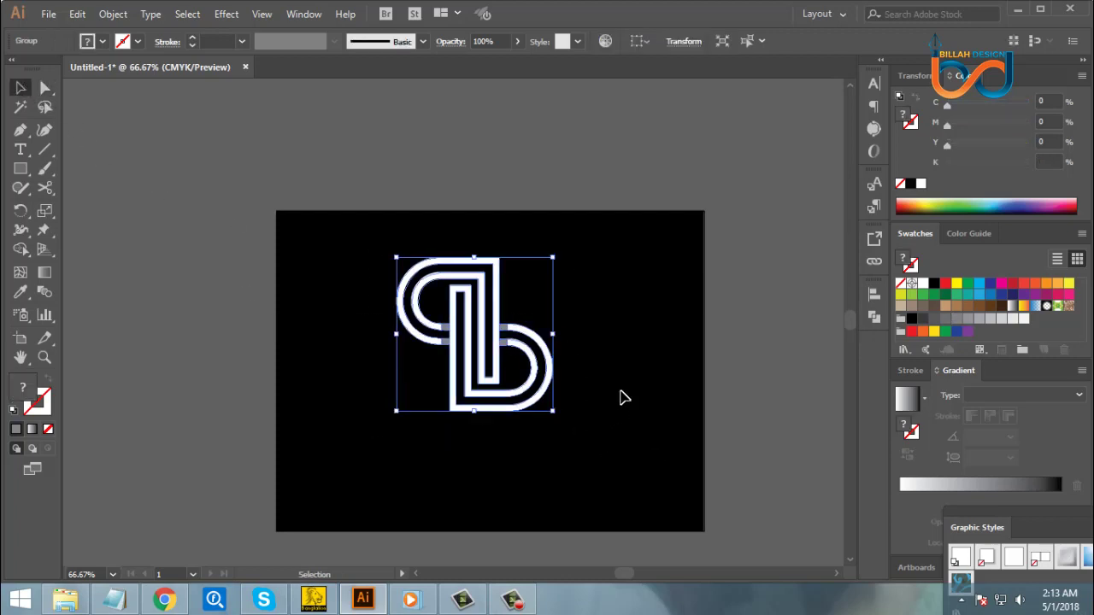
right_click(600, 290)
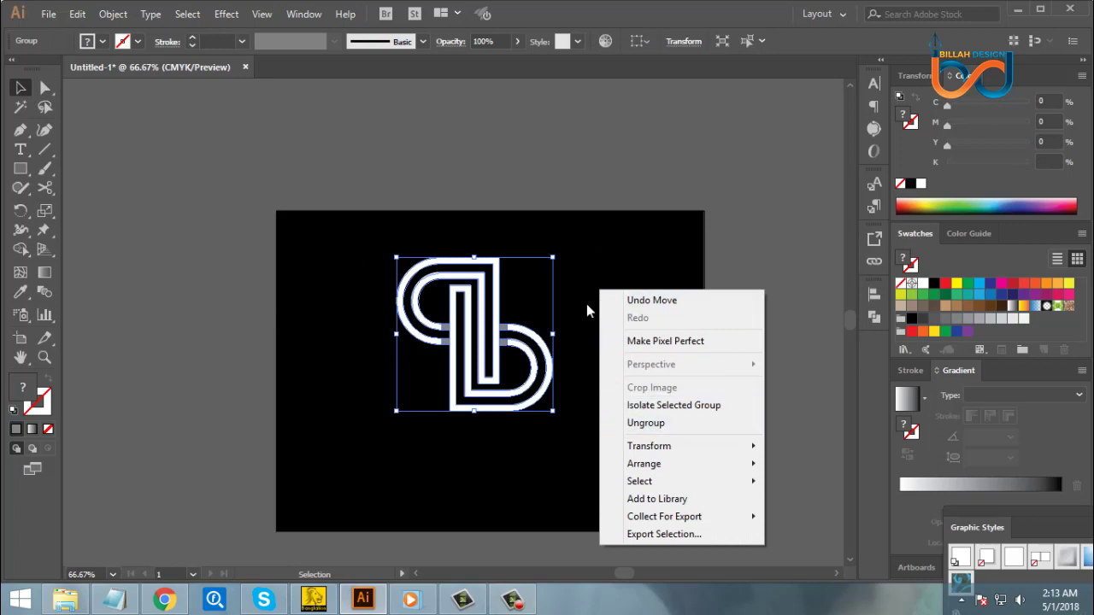
left_click(586, 305)
left_click_drag(542, 362, 606, 371)
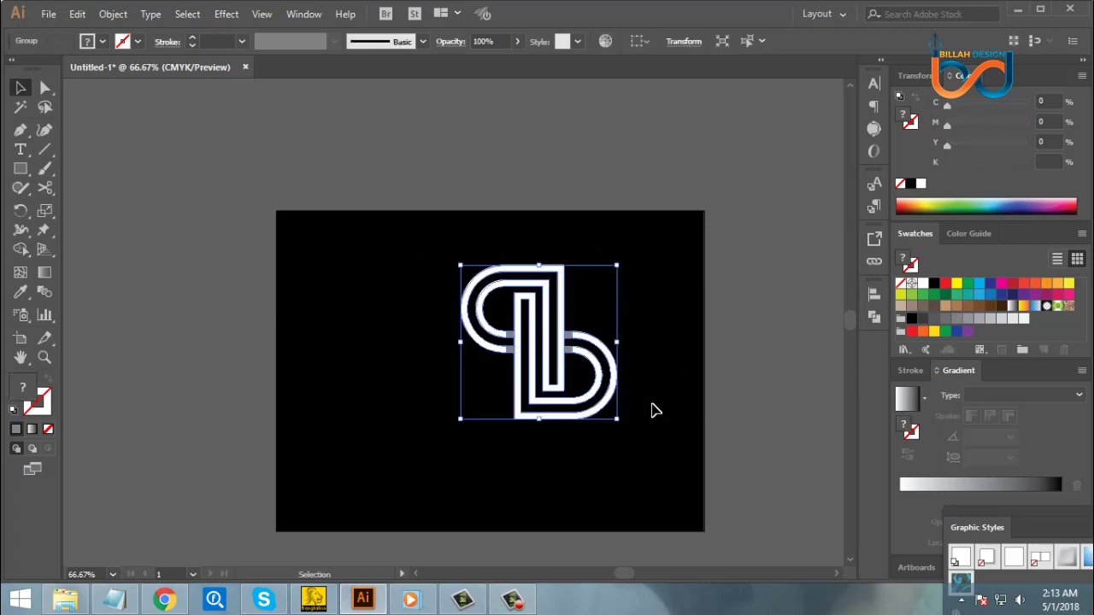
left_click_drag(533, 342, 504, 346)
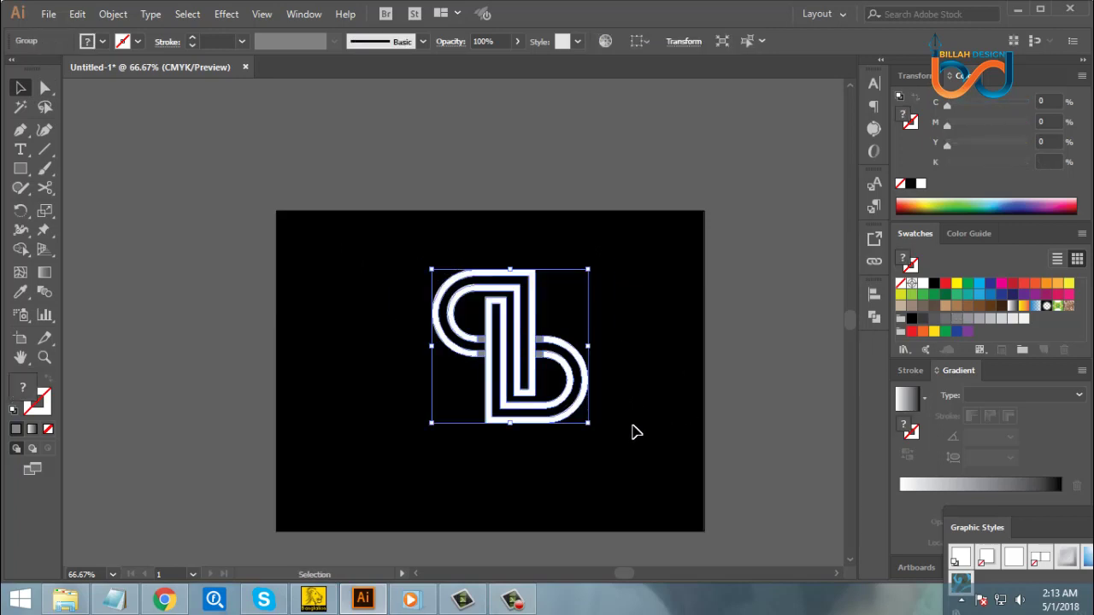
left_click(635, 433)
left_click(489, 420)
- Centre the monogram horizontally and vertically relative to the artboard
left_click(635, 41)
left_click(680, 92)
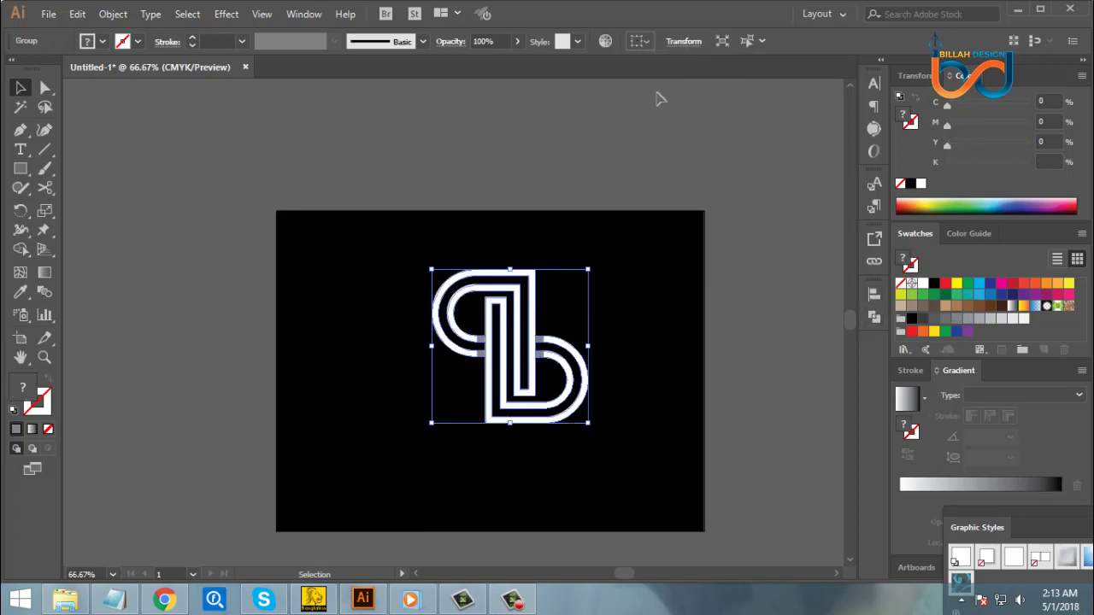
left_click(691, 42)
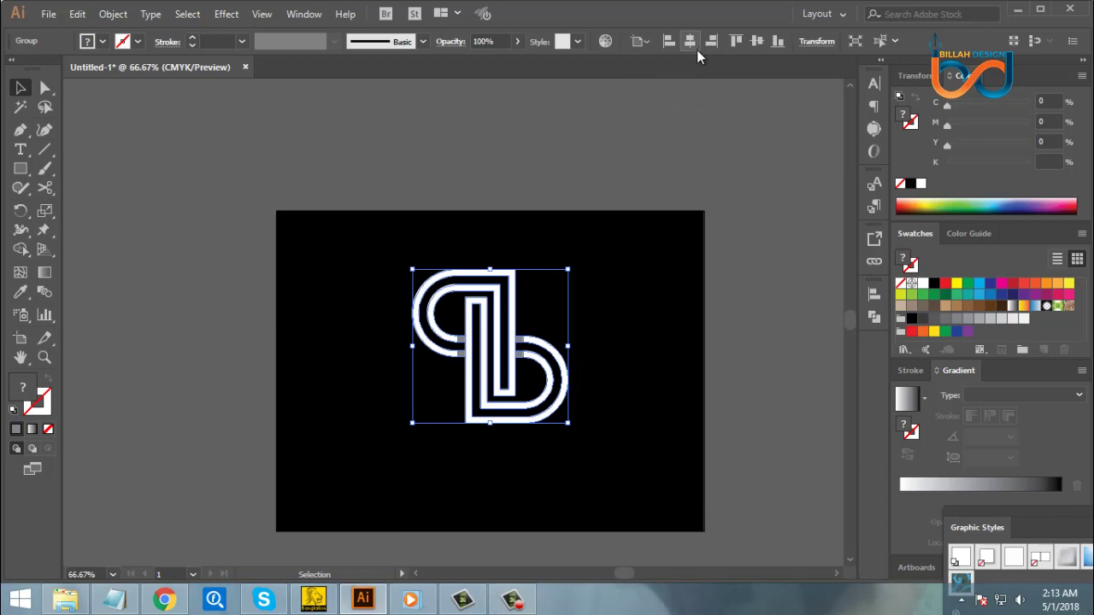
left_click(758, 40)
left_click(666, 413)
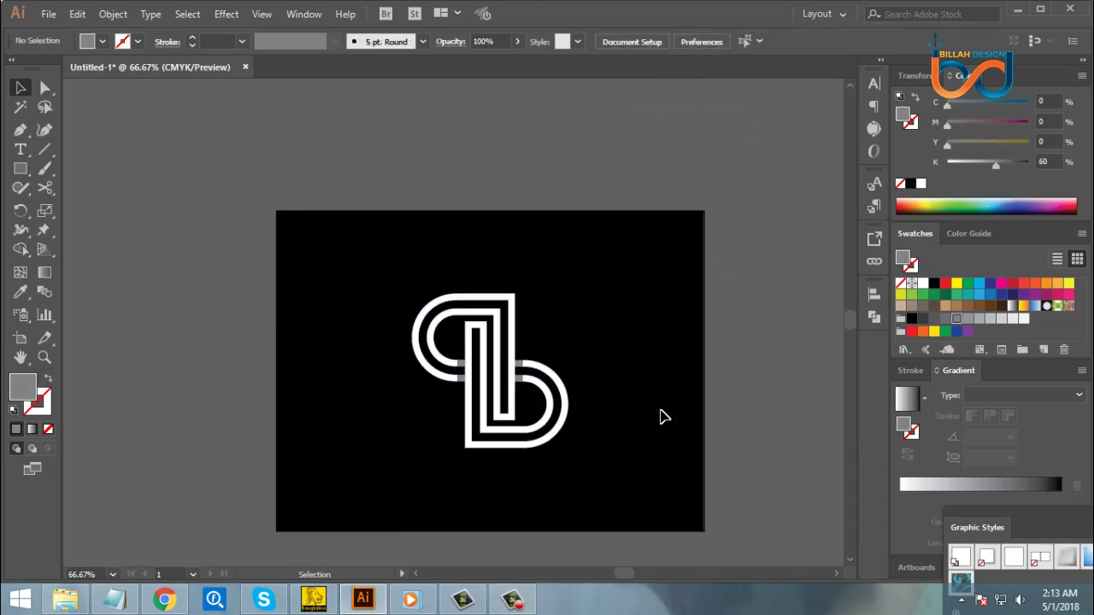
- Zoom to 100% and reselect the centred monogram group
key("ctrl+1")
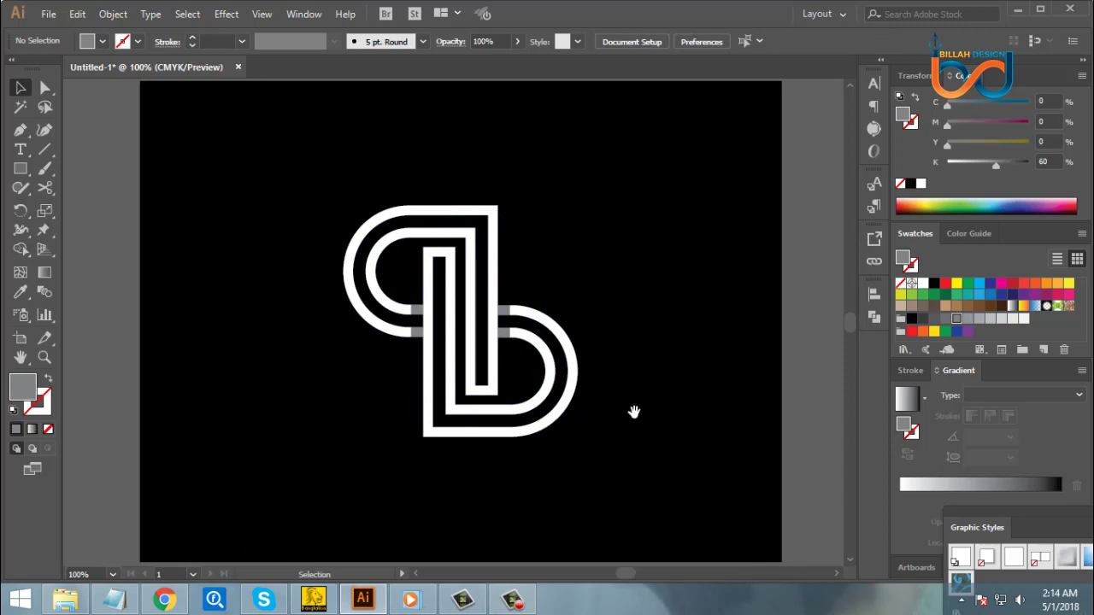
left_click_drag(633, 411, 608, 388)
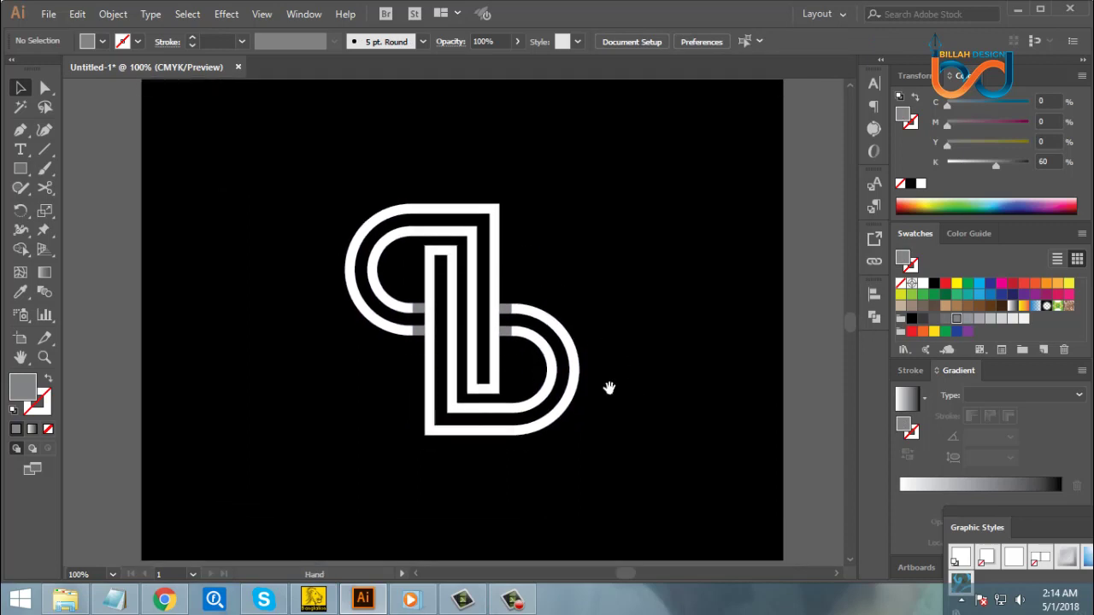
left_click(545, 350)
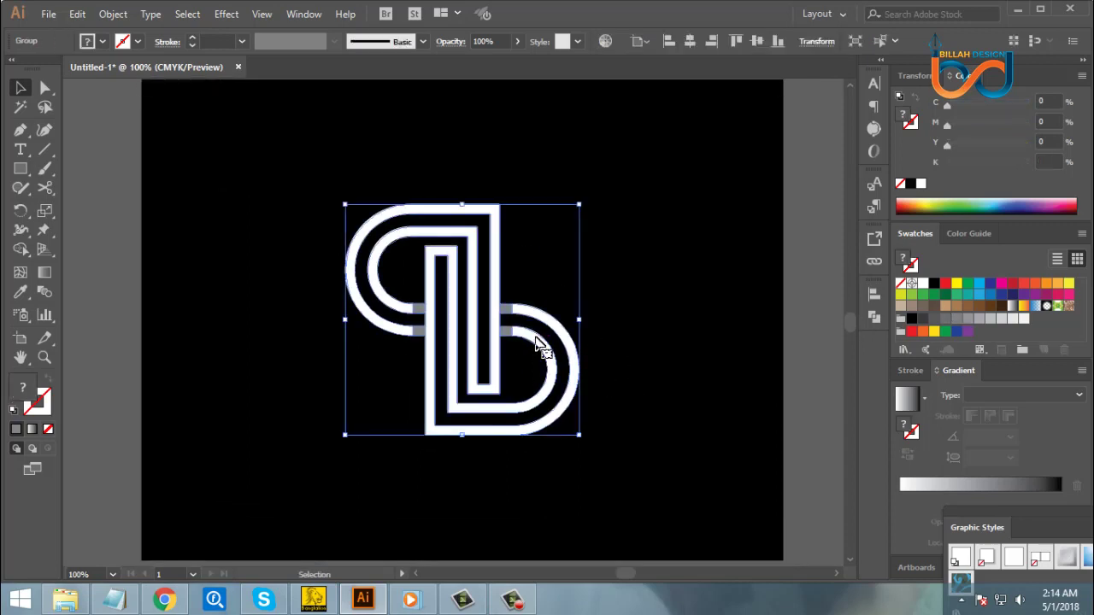
left_click(536, 268)
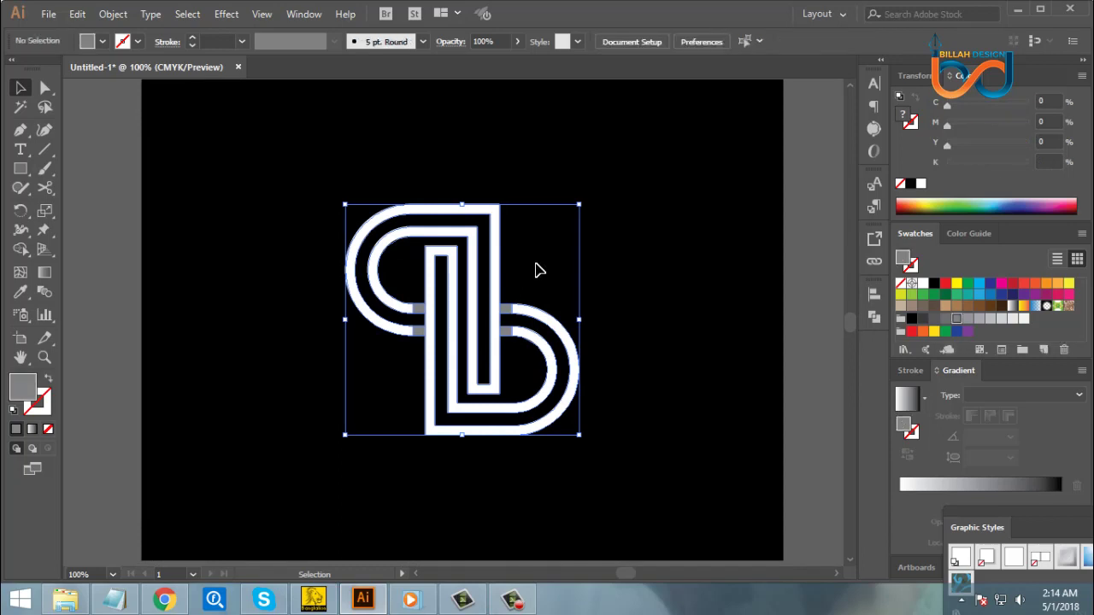
left_click(475, 244)
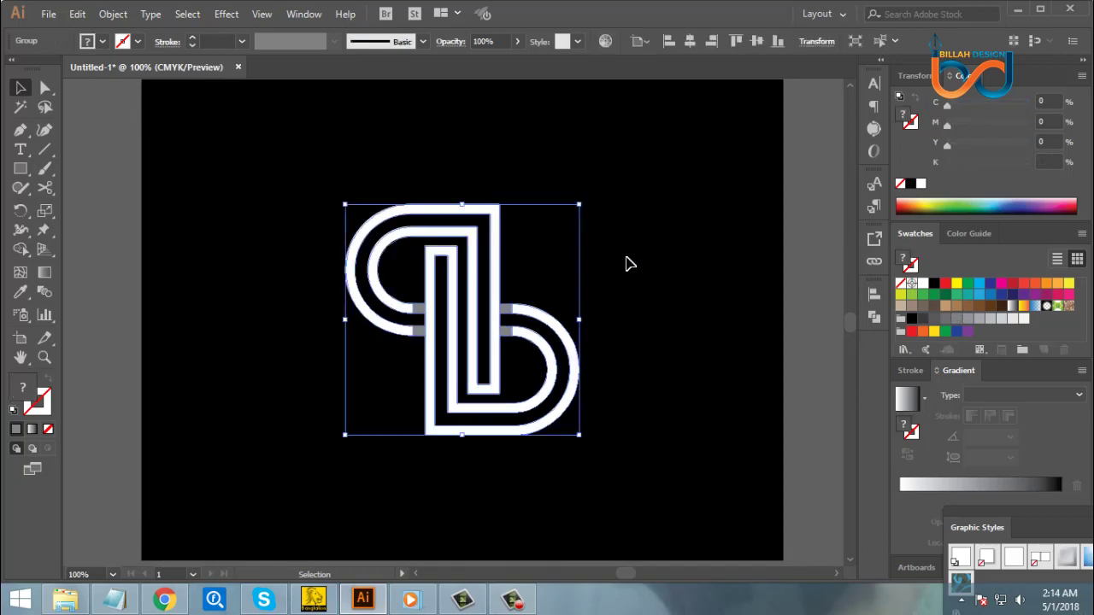
- Shear the monogram group 20° on the horizontal axis via Transform > Shear
right_click(632, 241)
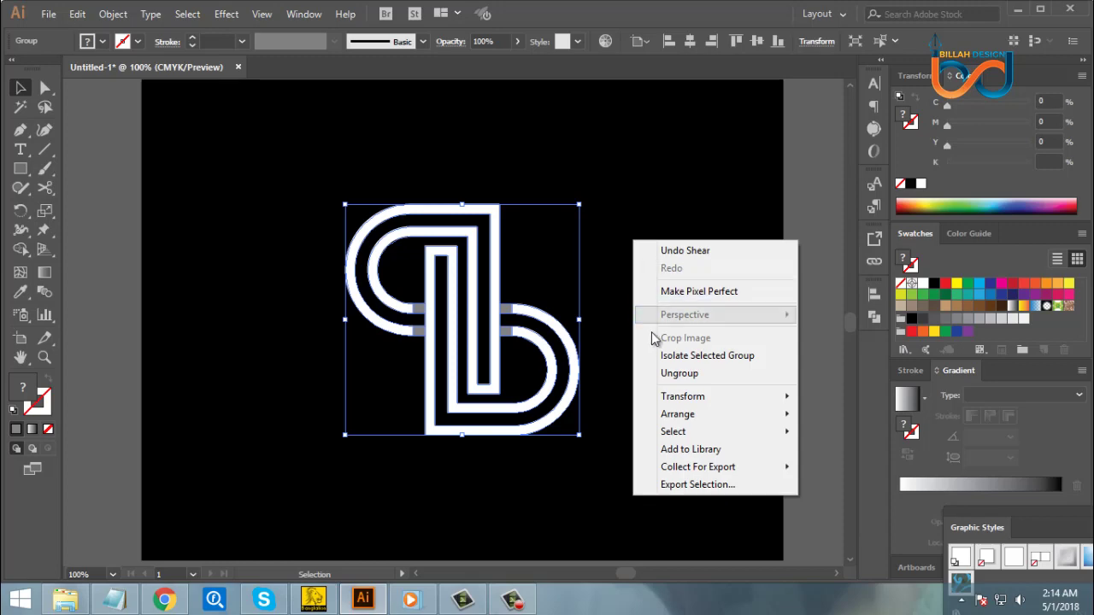
mouse_move(672, 402)
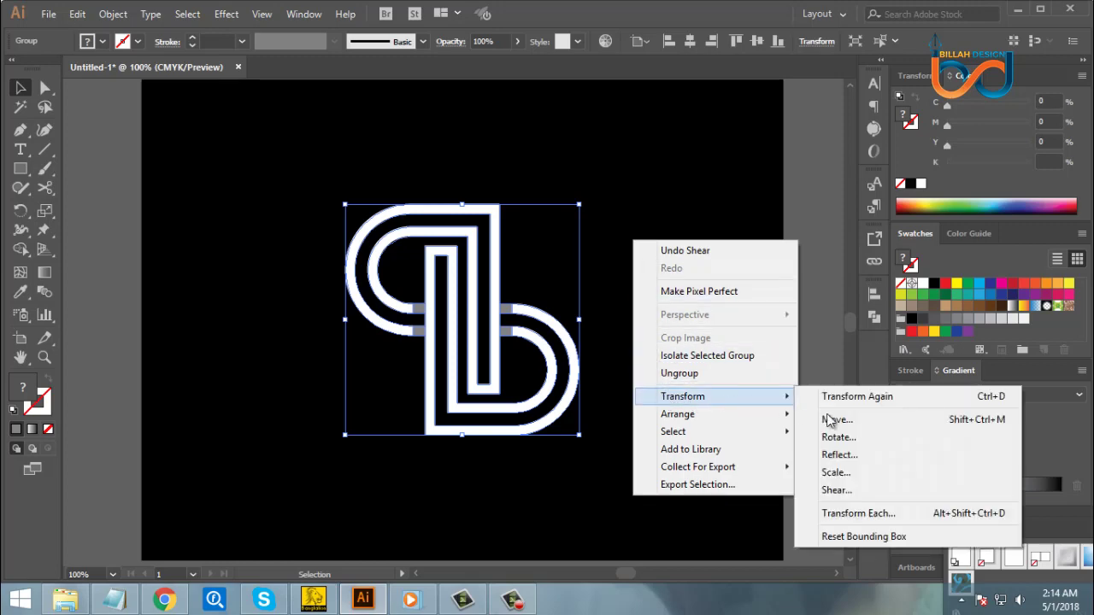
left_click(835, 490)
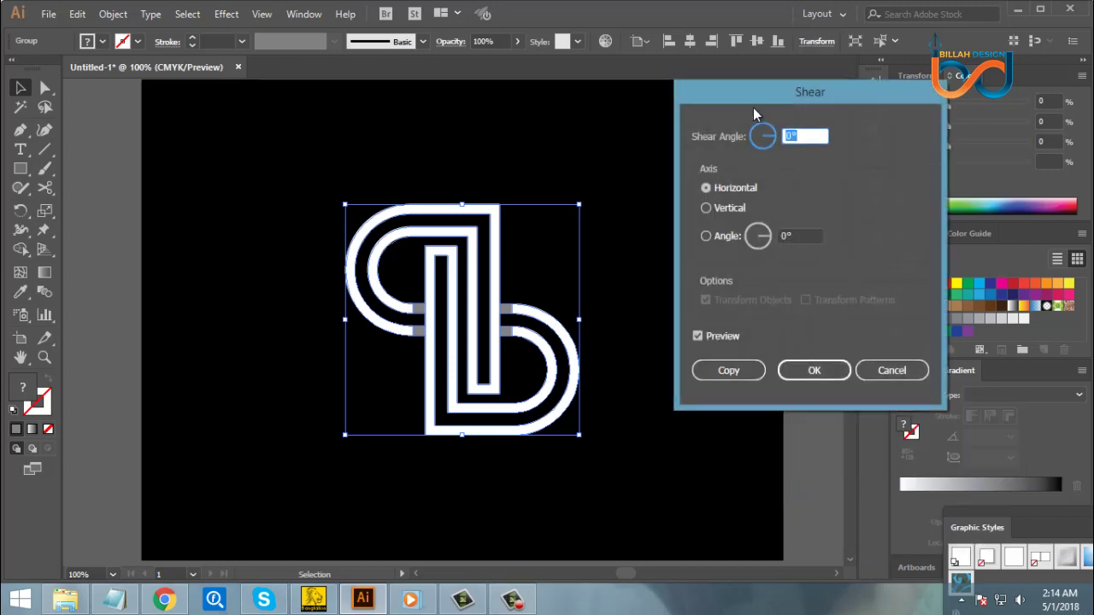
left_click_drag(752, 104, 743, 110)
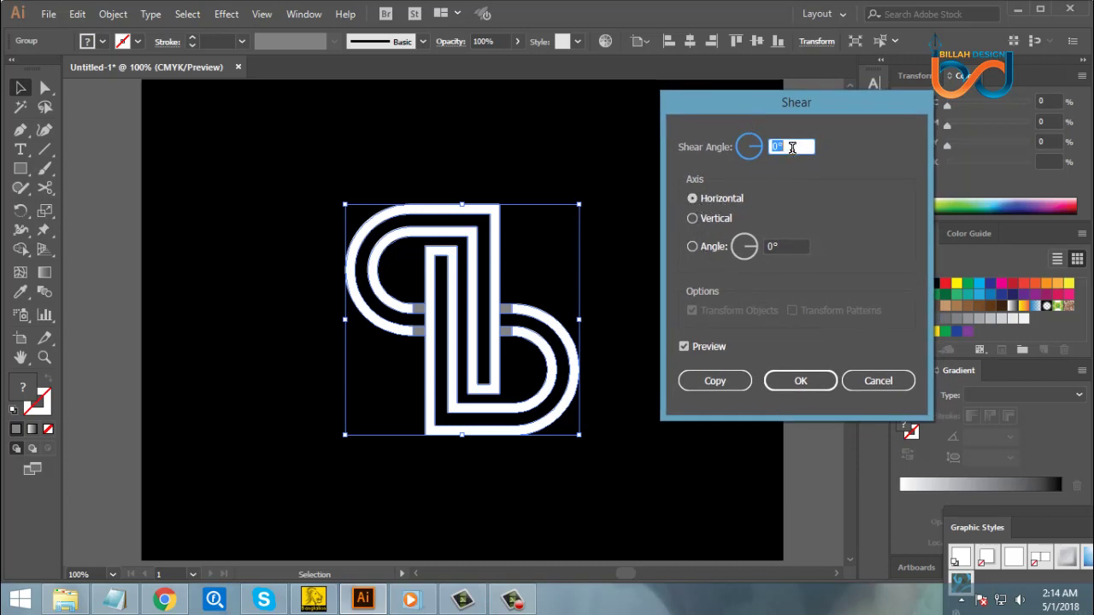
left_click_drag(778, 146, 794, 147)
key("Up")
key("Up")
key("Up")
key("Up")
key("Up")
key("Up")
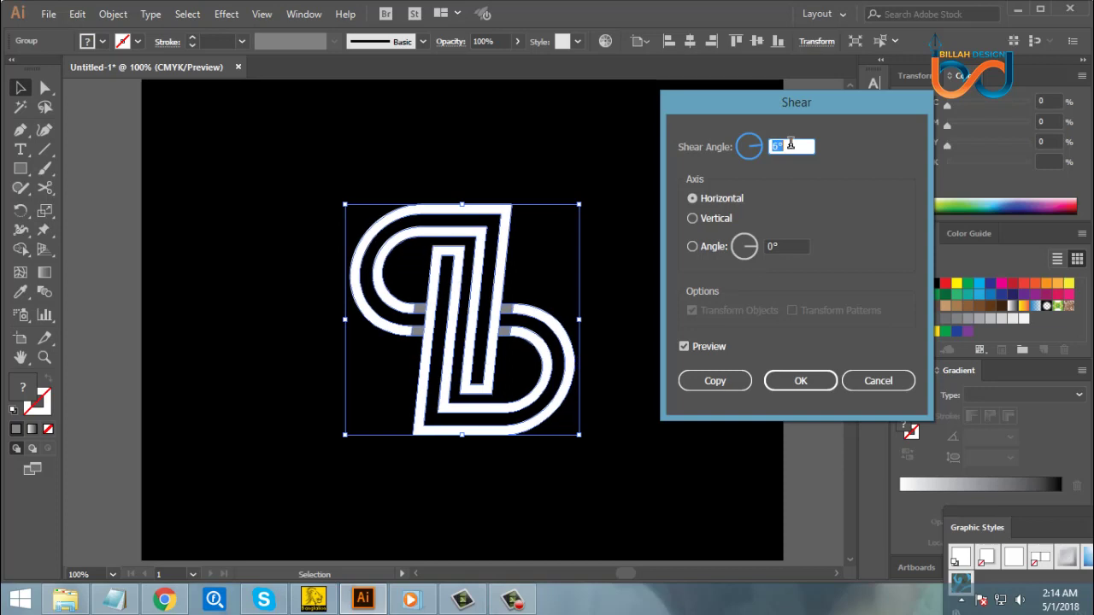
key("Up")
key("Up")
key("Up")
key("Up")
key("Up")
key("Up")
key("Up")
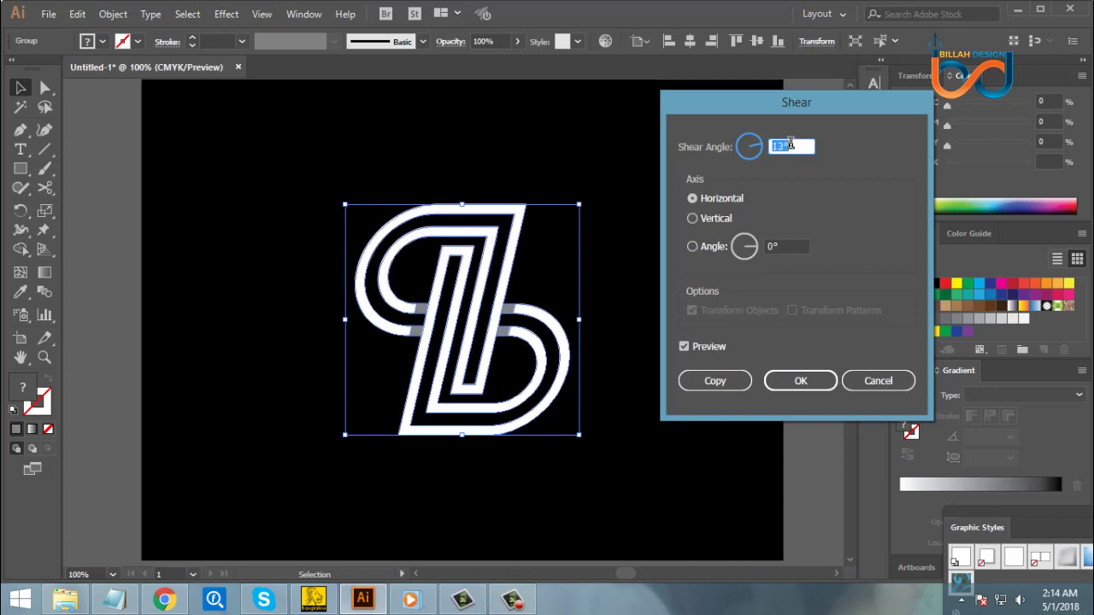
key("Up")
key("Up")
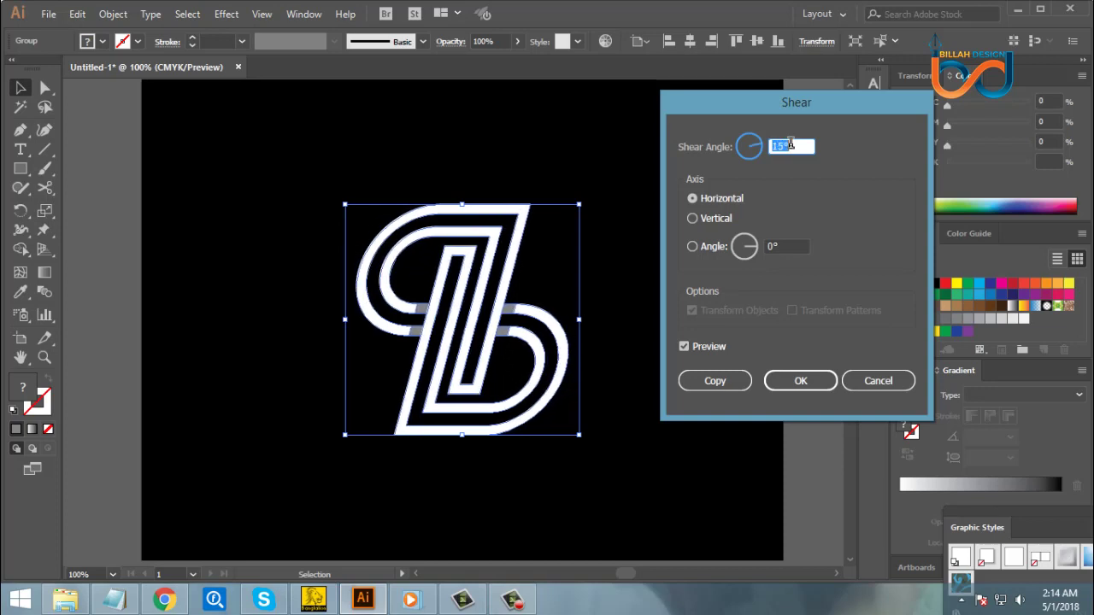
key("Up")
key("Up")
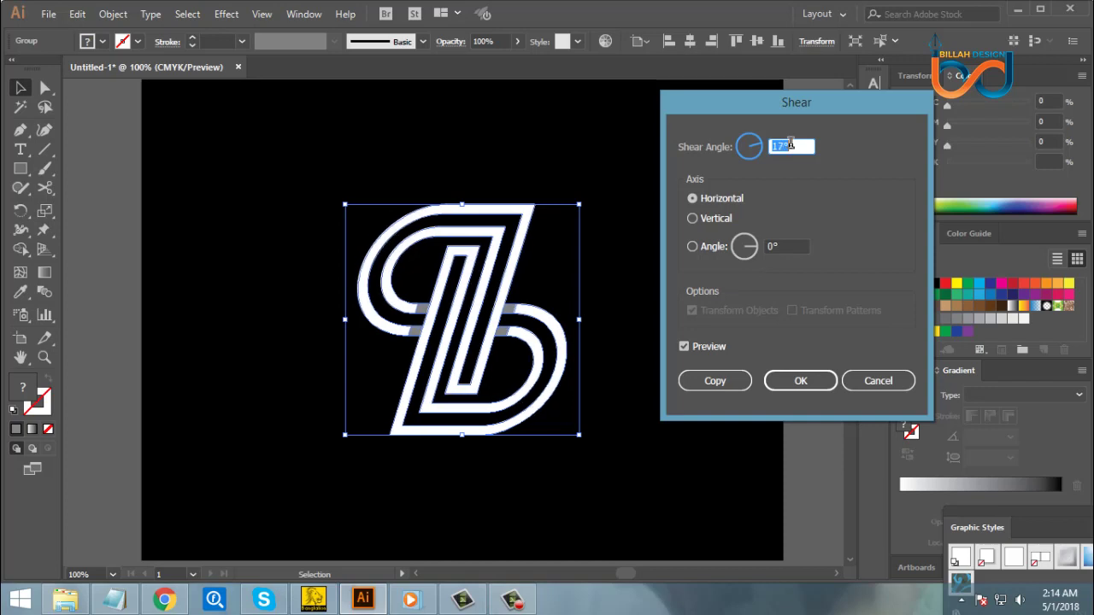
key("Up")
key("Up")
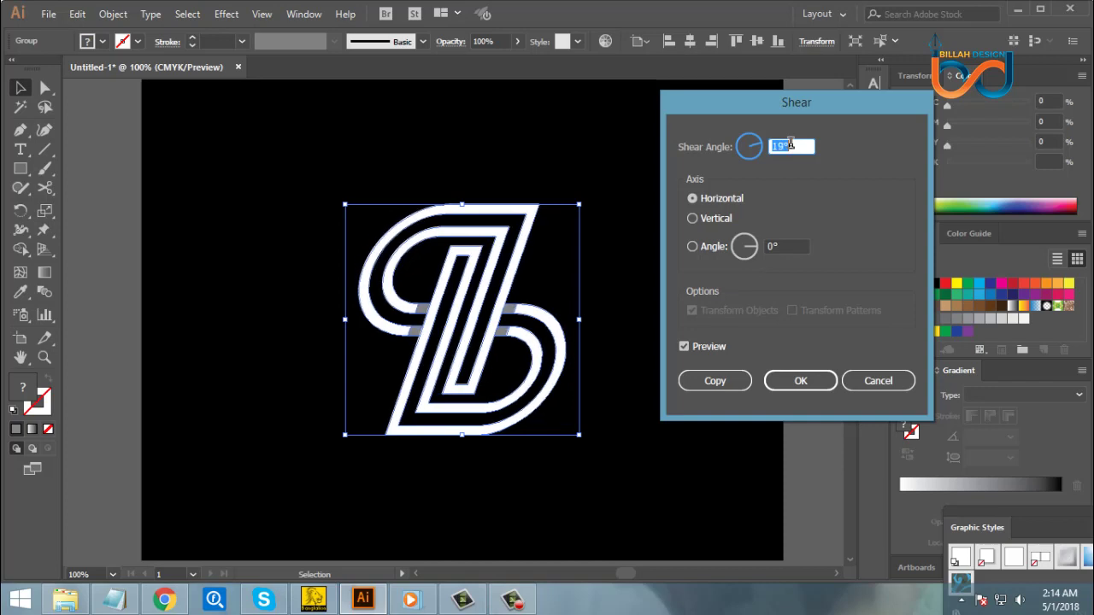
key("Up")
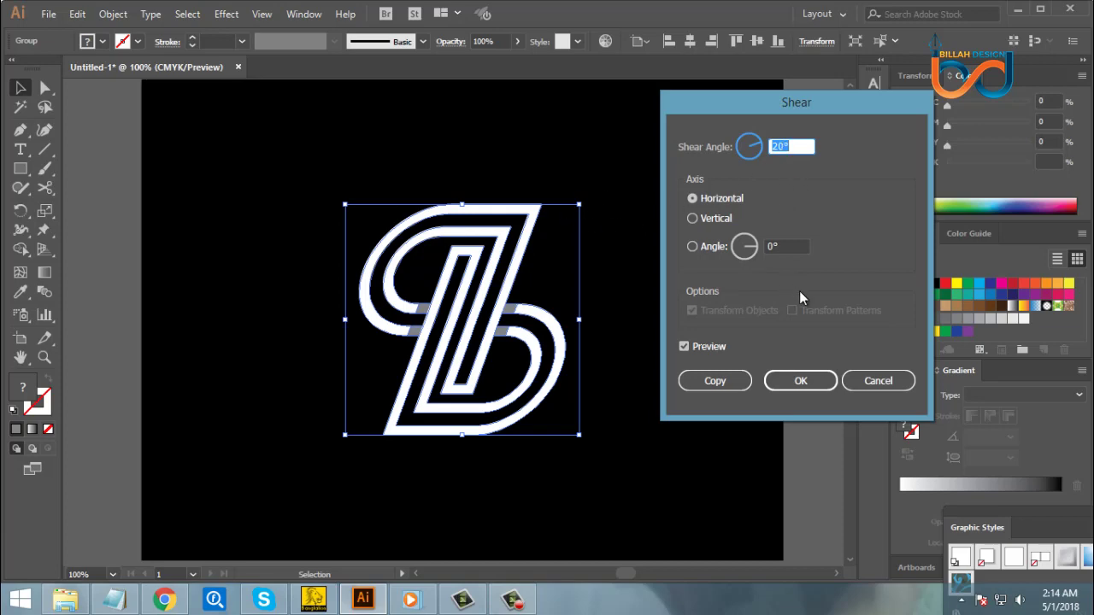
left_click(794, 381)
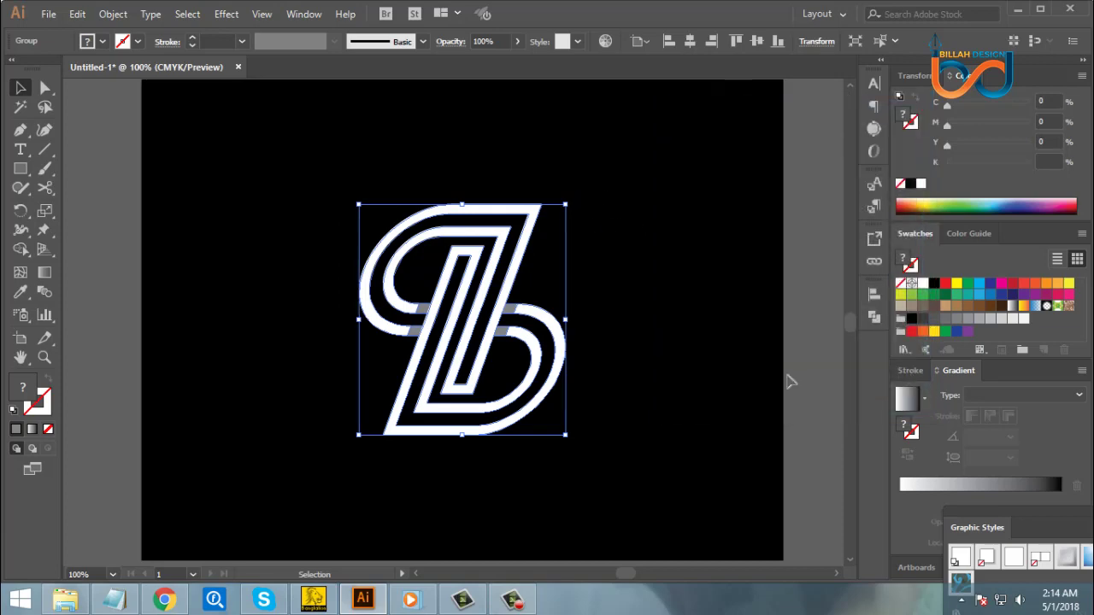
left_click(681, 402)
key("ctrl+minus")
key("ctrl+plus")
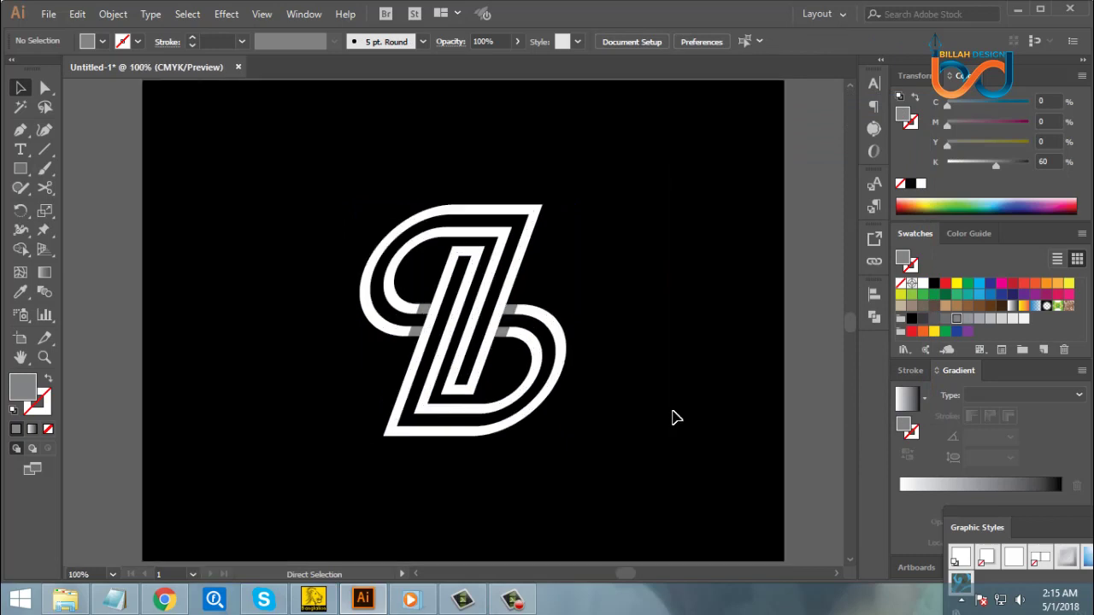
left_click_drag(629, 371, 625, 354)
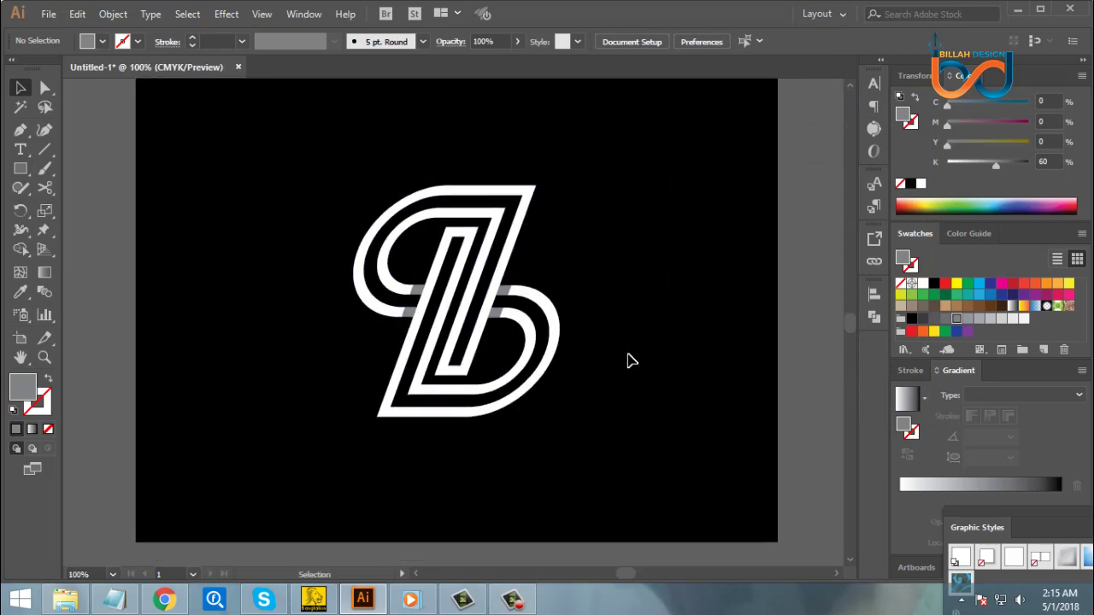
key("ctrl+minus")
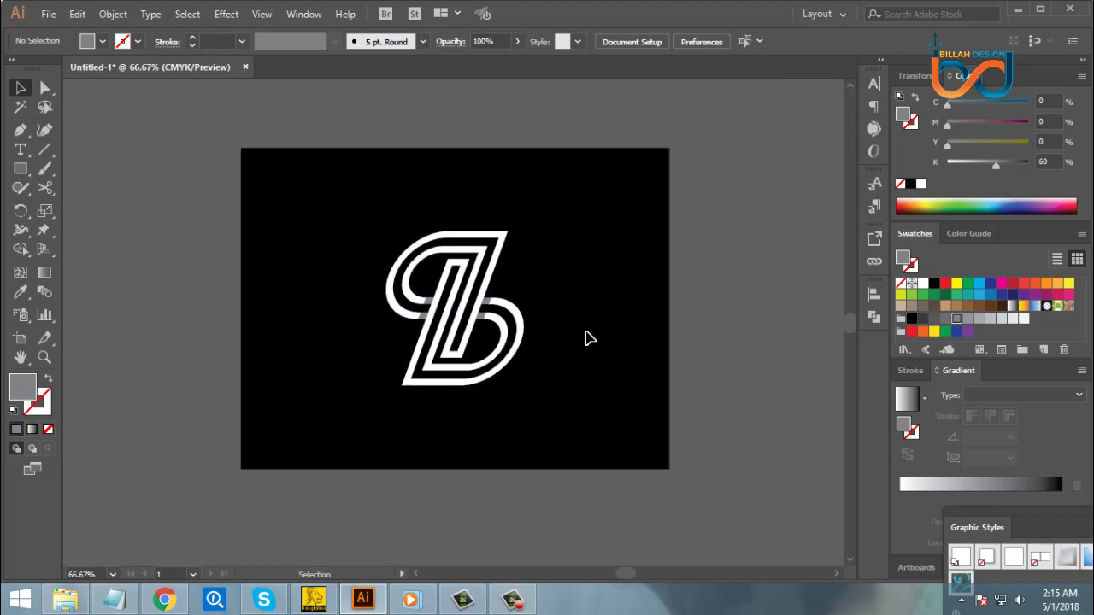
left_click(487, 274)
left_click(603, 343)
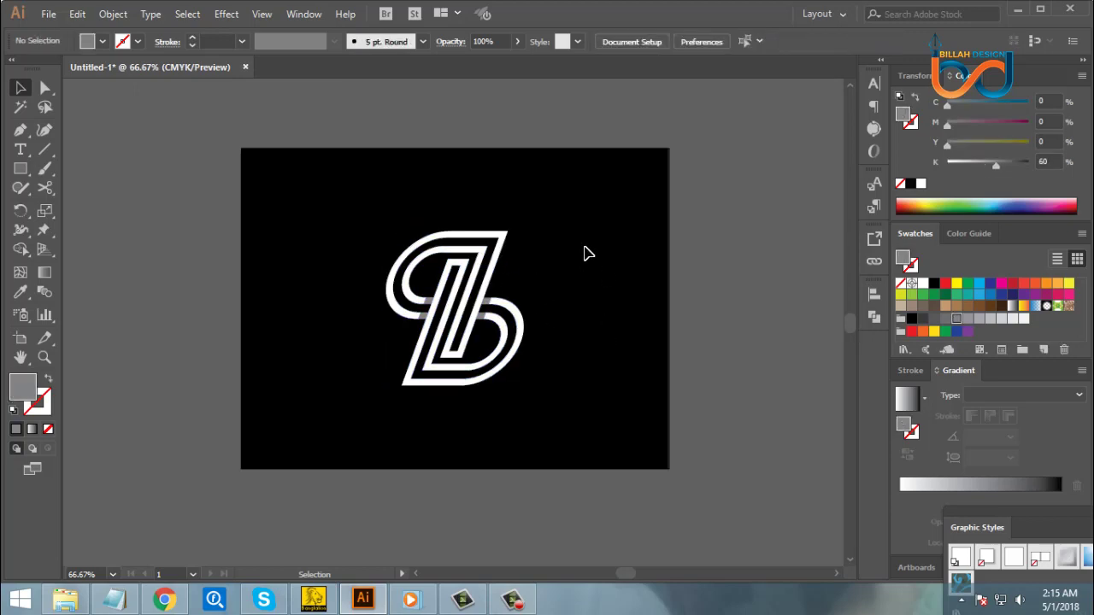